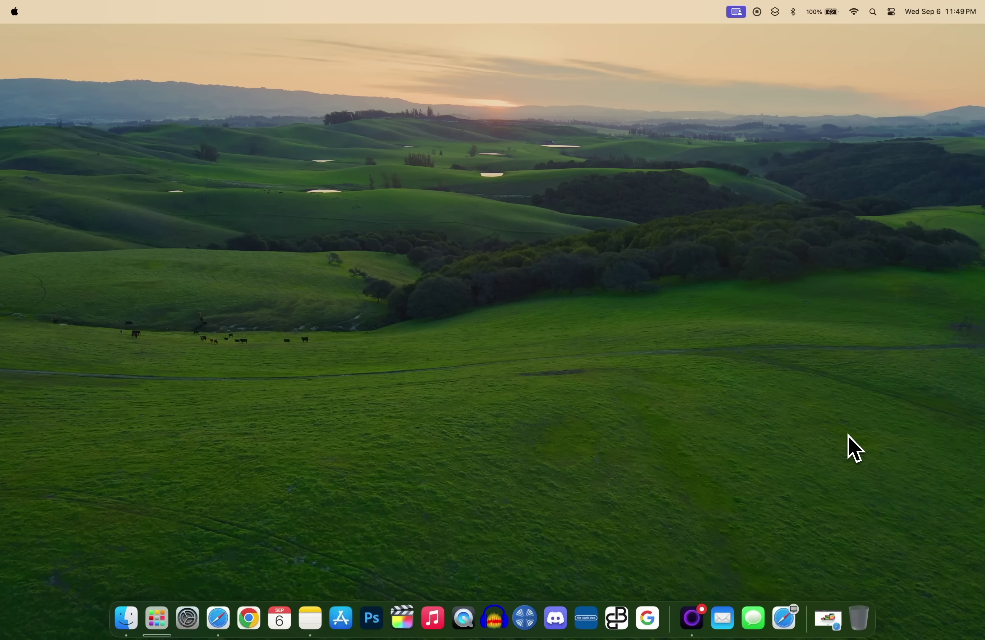
- Open the Wallpaper page of System Settings and browse down to the Landscape, Cityscape and Underwater wallpapers
click(849, 436)
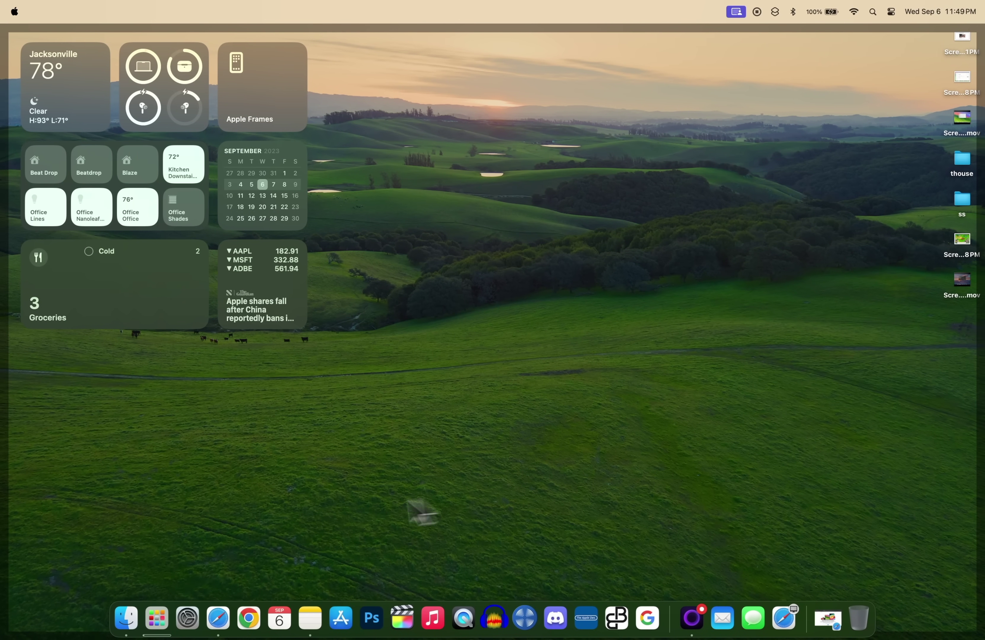
click(148, 618)
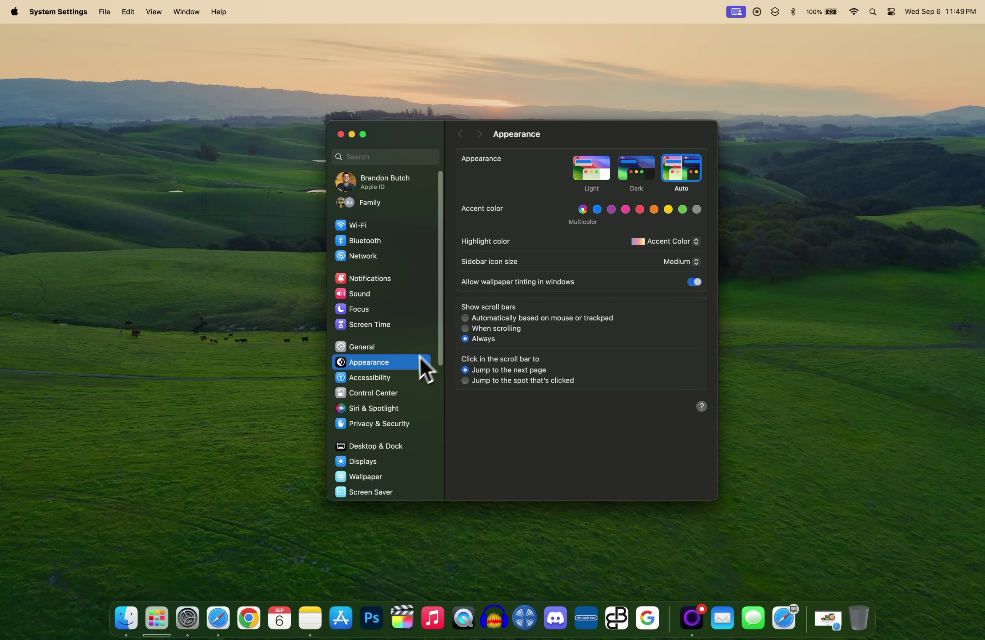
scroll(416, 366, down, 3)
click(400, 433)
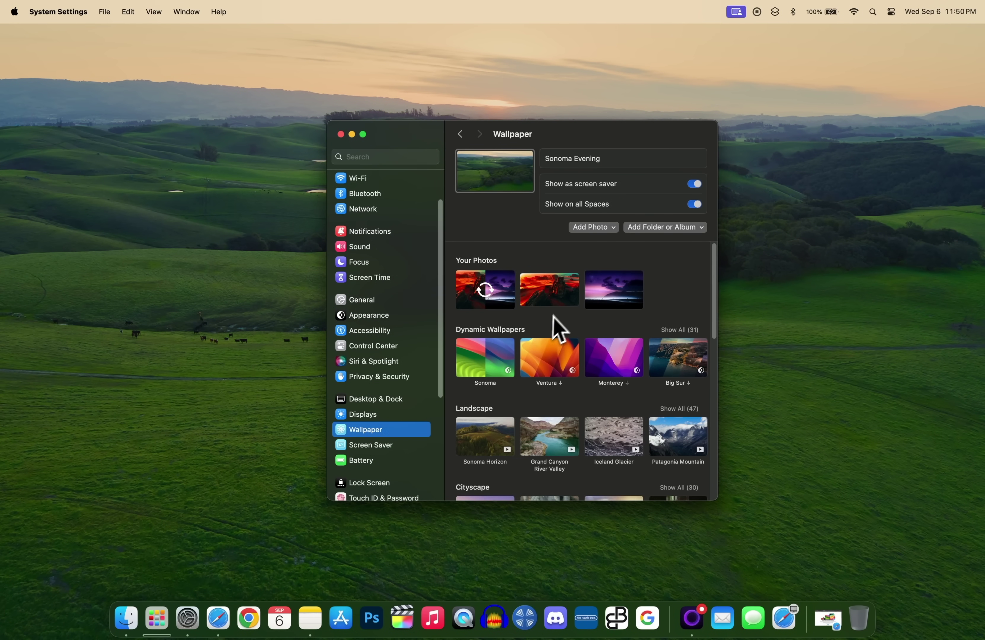
scroll(551, 333, down, 5)
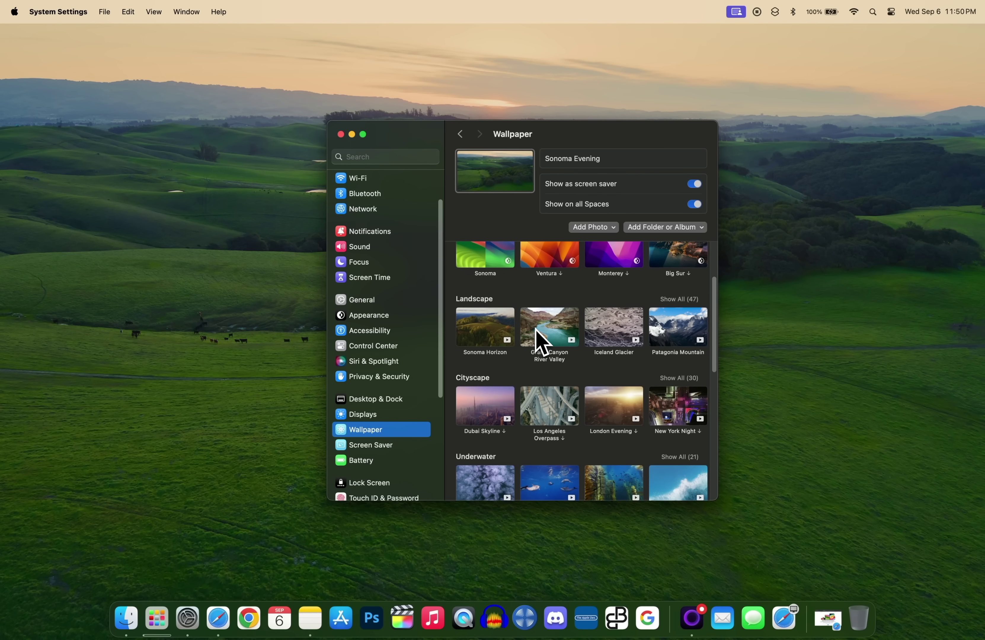
- Lock the screen to view the wallpaper there, and enter the account password to unlock it
key(ctrl+super+q)
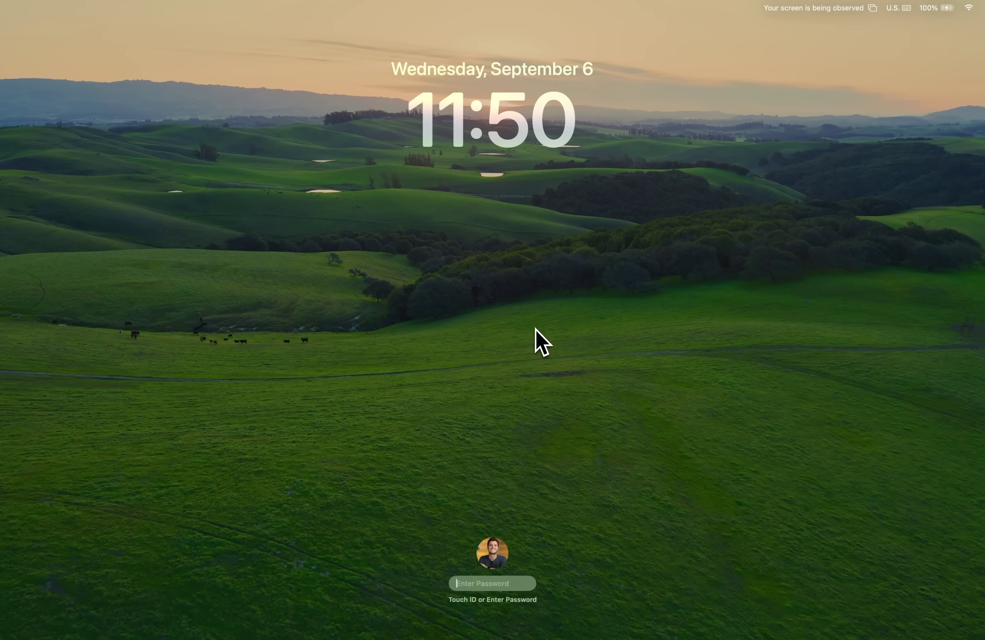
text(•••••••••)
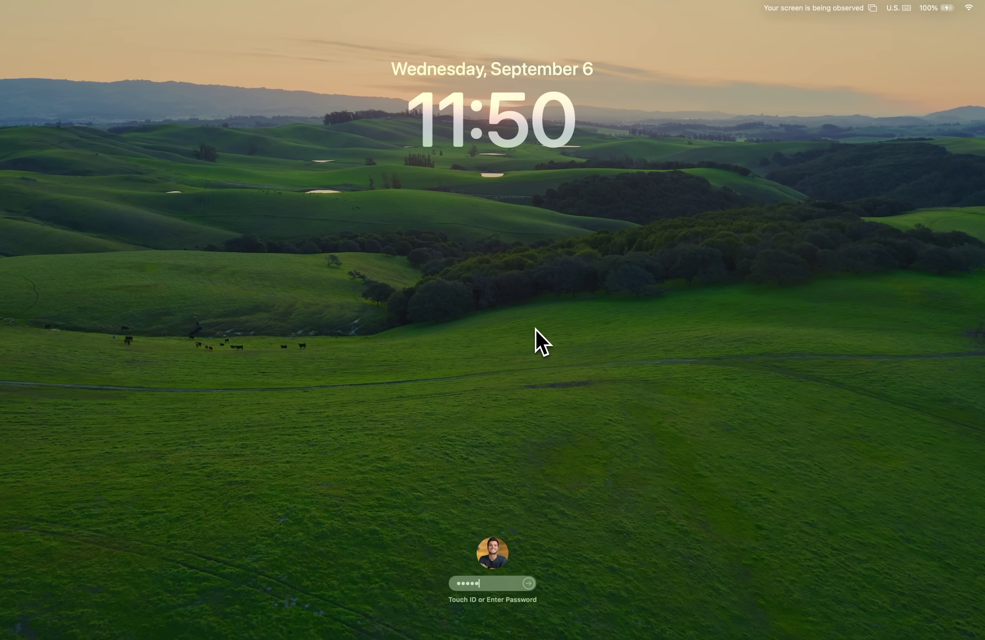
key(Return)
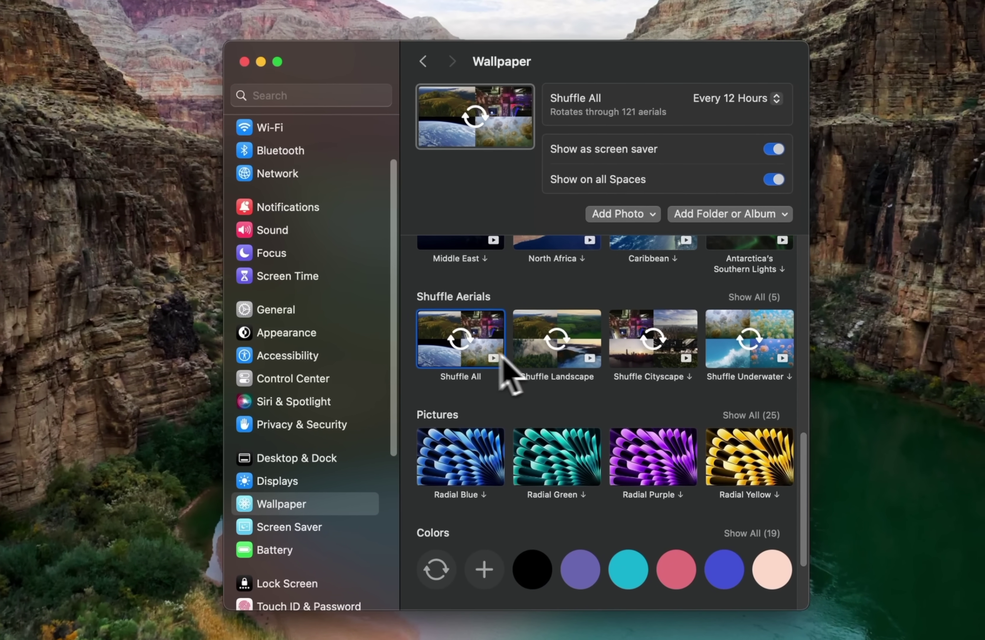
- Try the Shuffle Landscape and Shuffle Cityscape aerial wallpapers, and return to Shuffle All
click(554, 350)
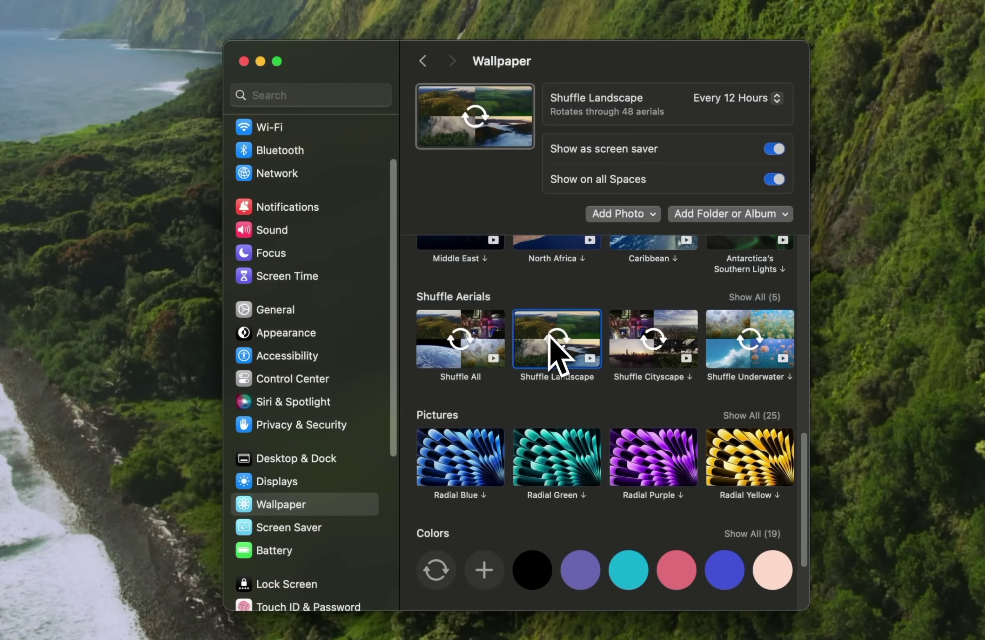
click(653, 350)
click(563, 348)
click(457, 336)
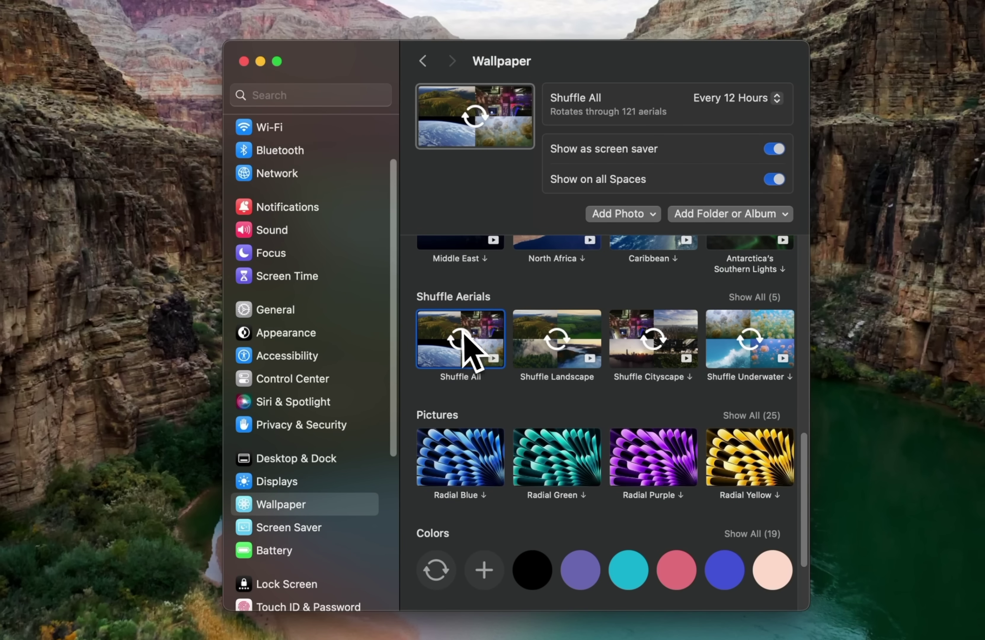
- View the rotation interval choices for the Shuffle All aerials, leaving them at Every 12 Hours
click(728, 99)
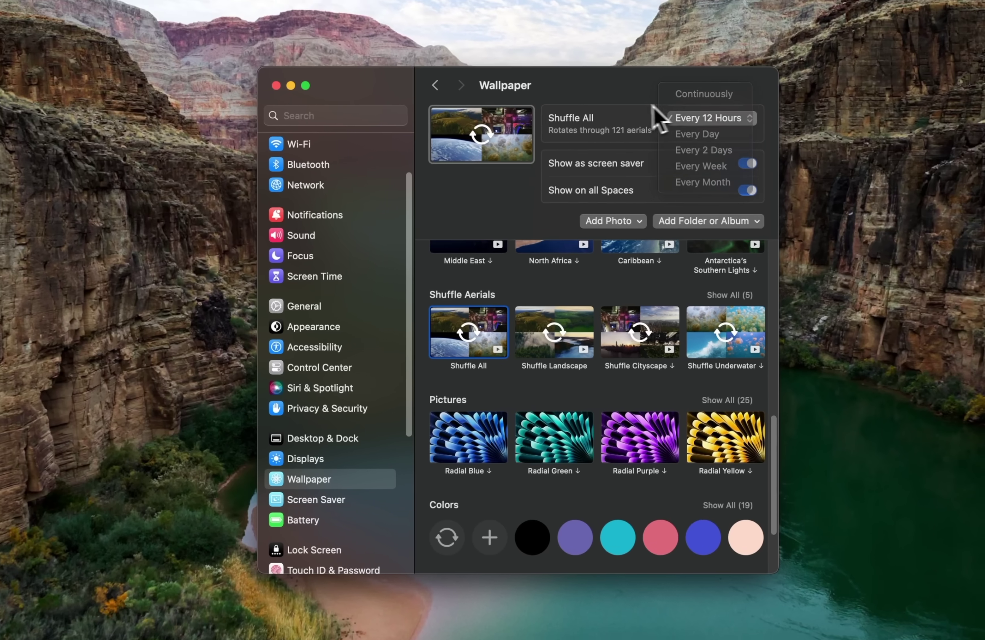
click(686, 99)
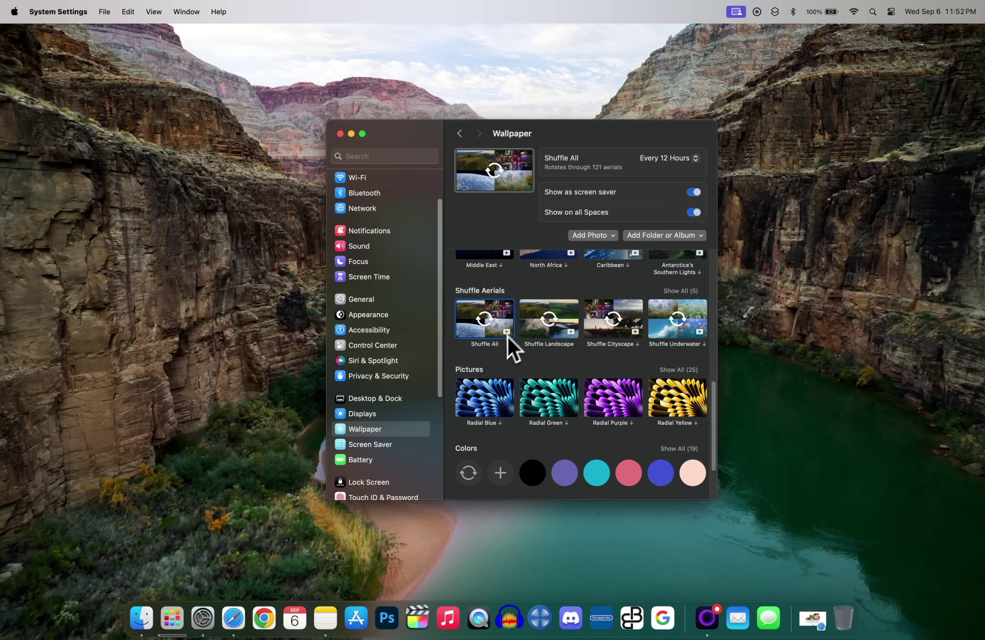
scroll(563, 368, up, 3)
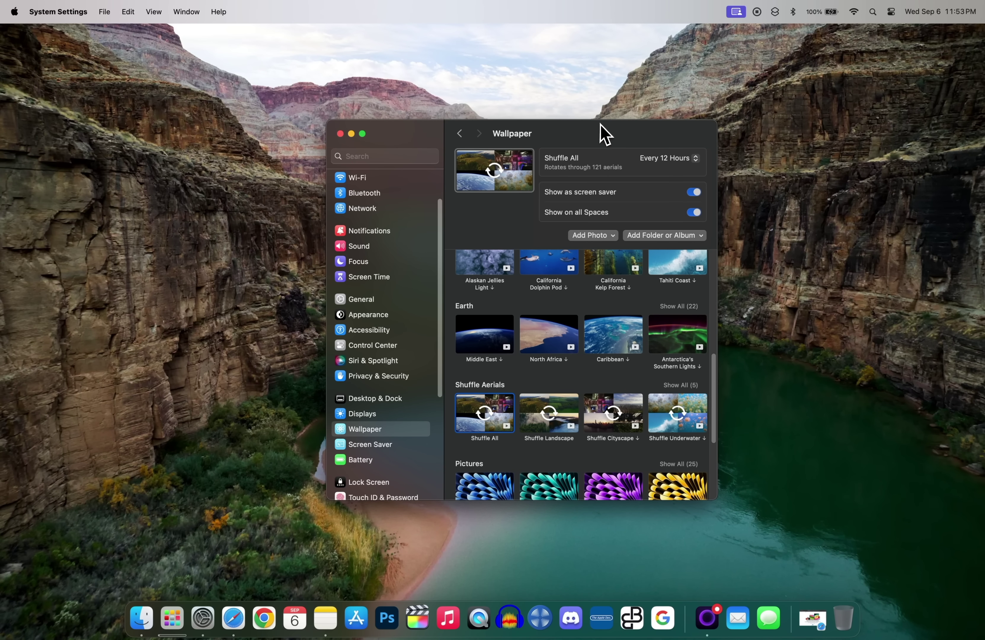
mouse_move(601, 126)
mouse_down()
mouse_move(569, 146)
mouse_move(612, 135)
mouse_up()
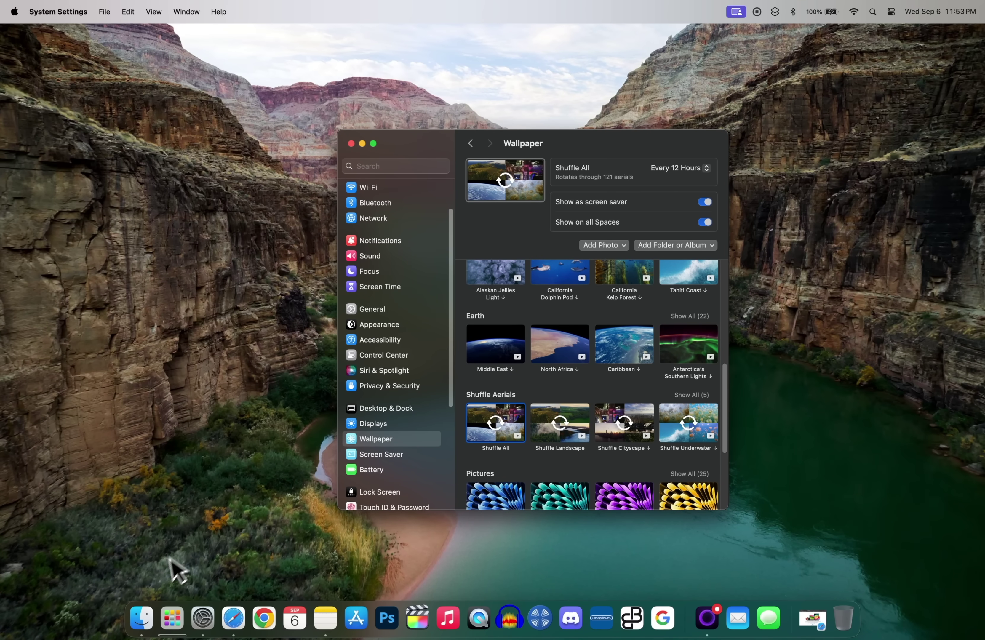
- In Finder, go to the folder /Library/Application Support/com.apple.idleassetsd/ and open its Customer subfolder
click(142, 618)
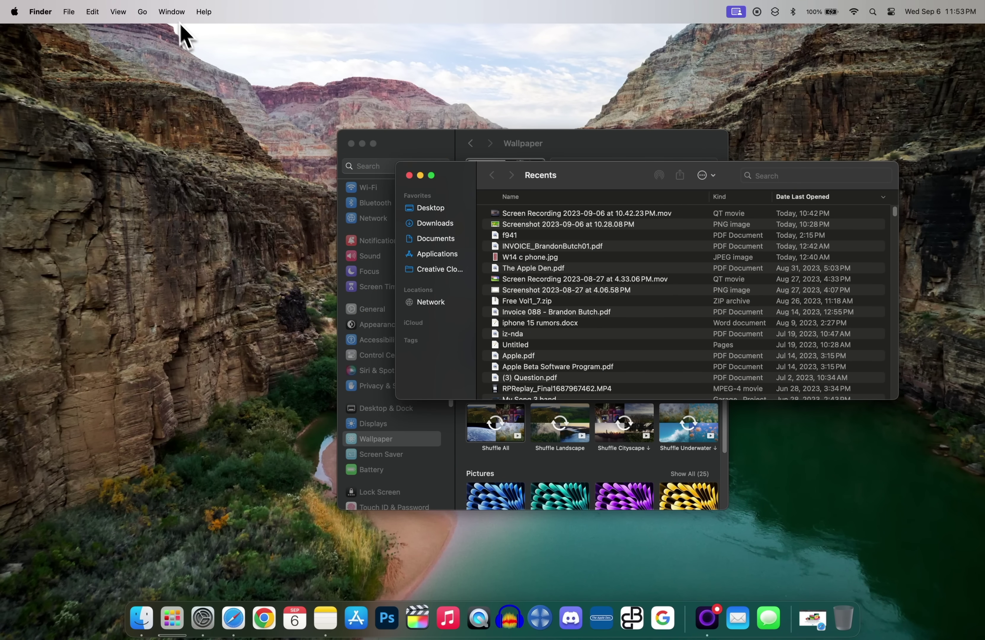
click(142, 11)
mouse_move(172, 220)
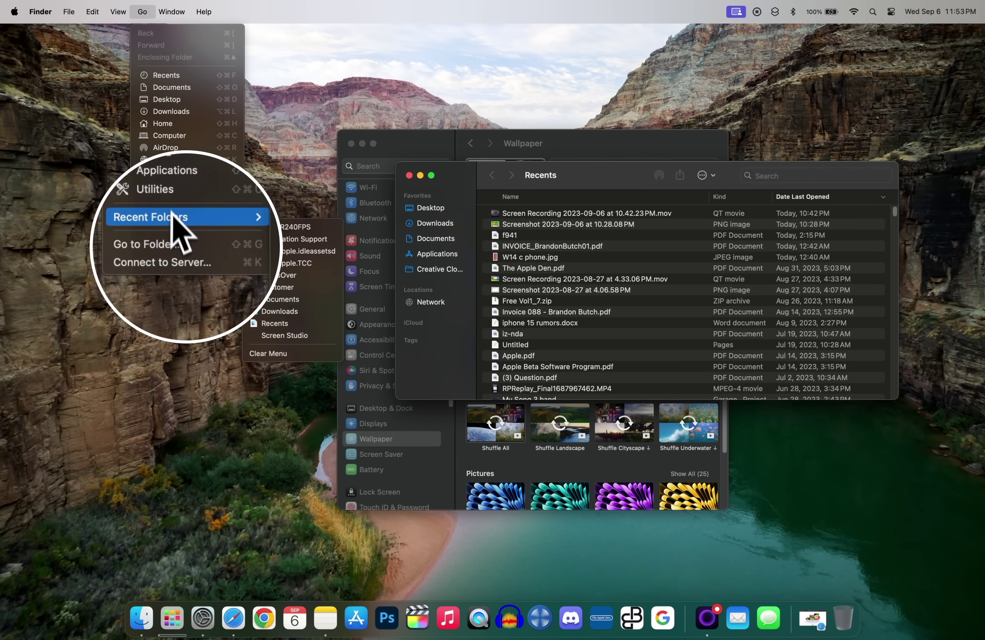
click(171, 244)
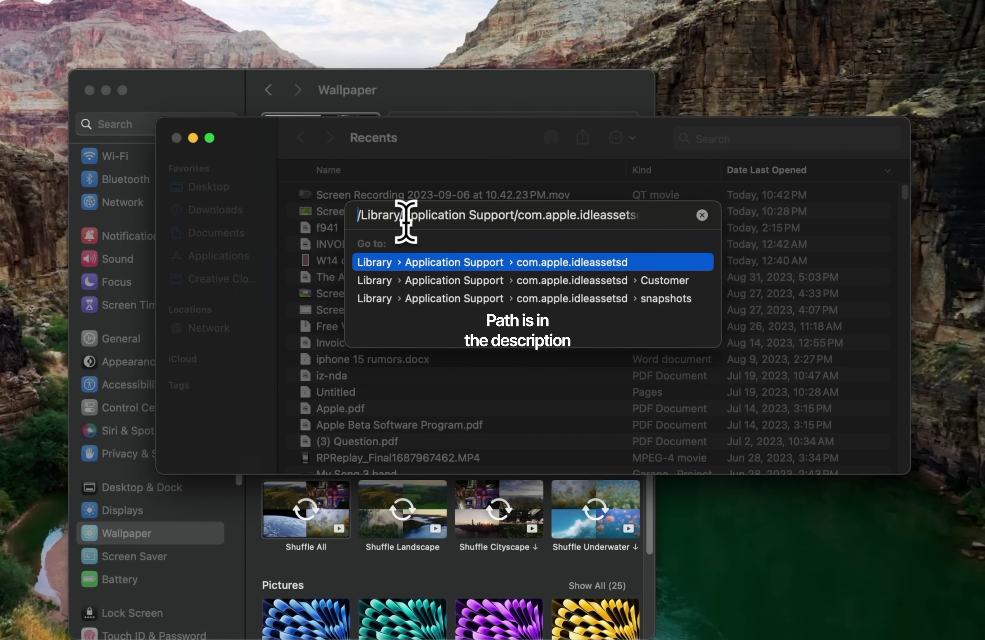
drag(548, 215, 690, 216)
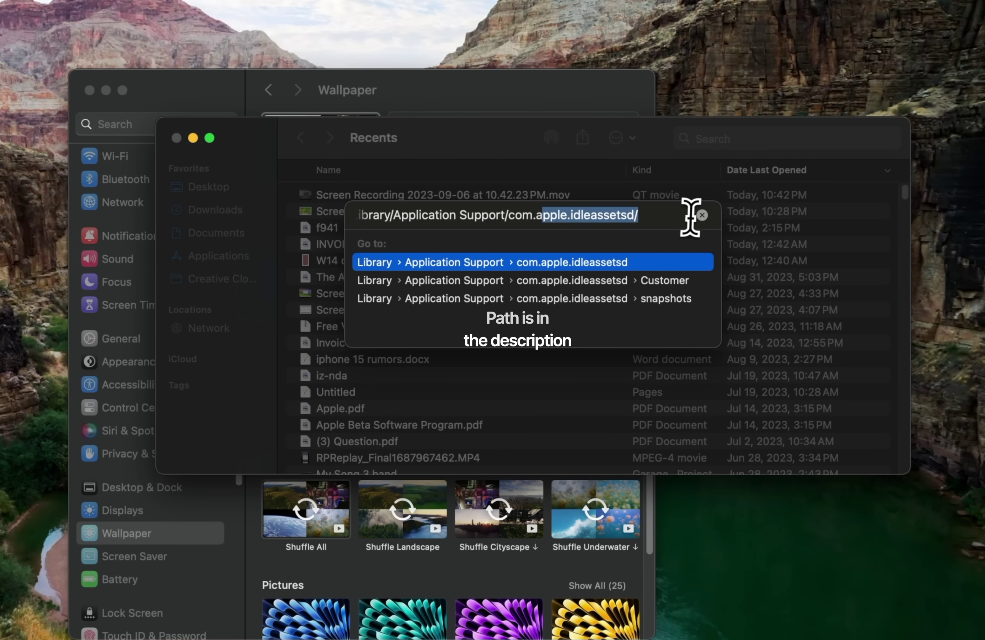
click(639, 218)
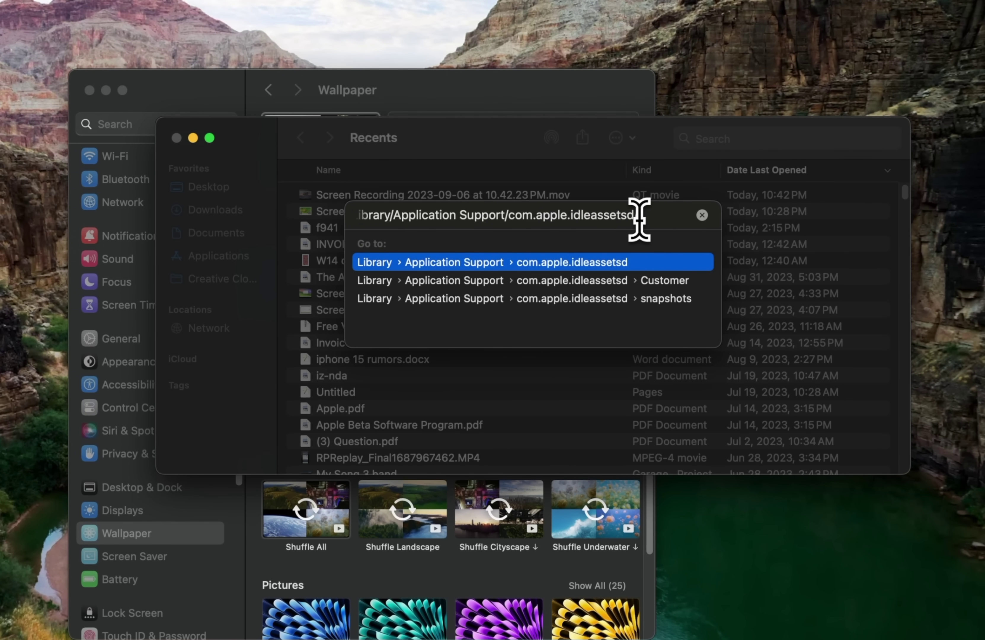
key(Return)
click(362, 245)
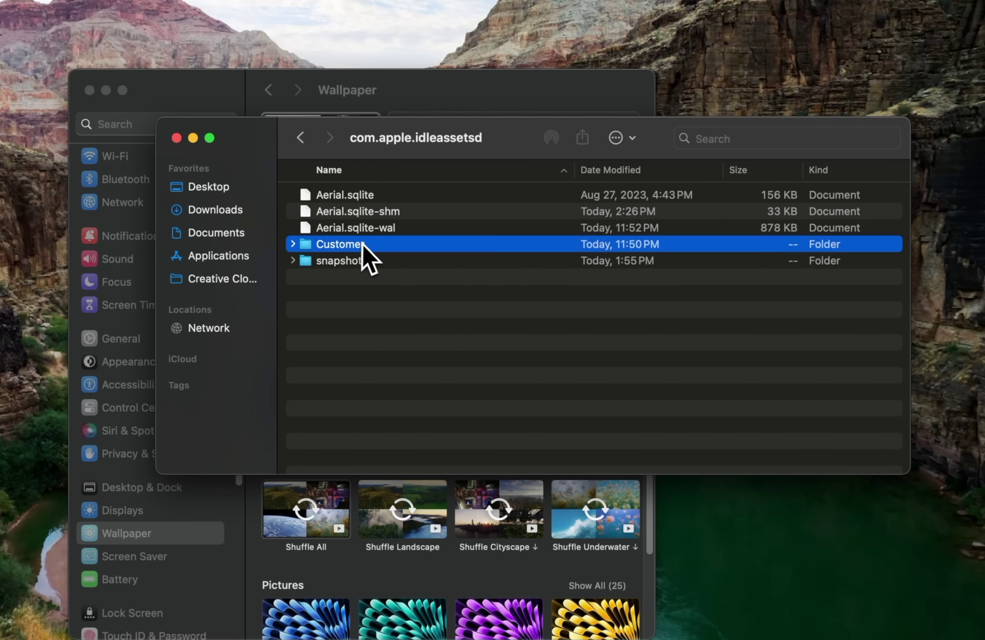
double_click(363, 245)
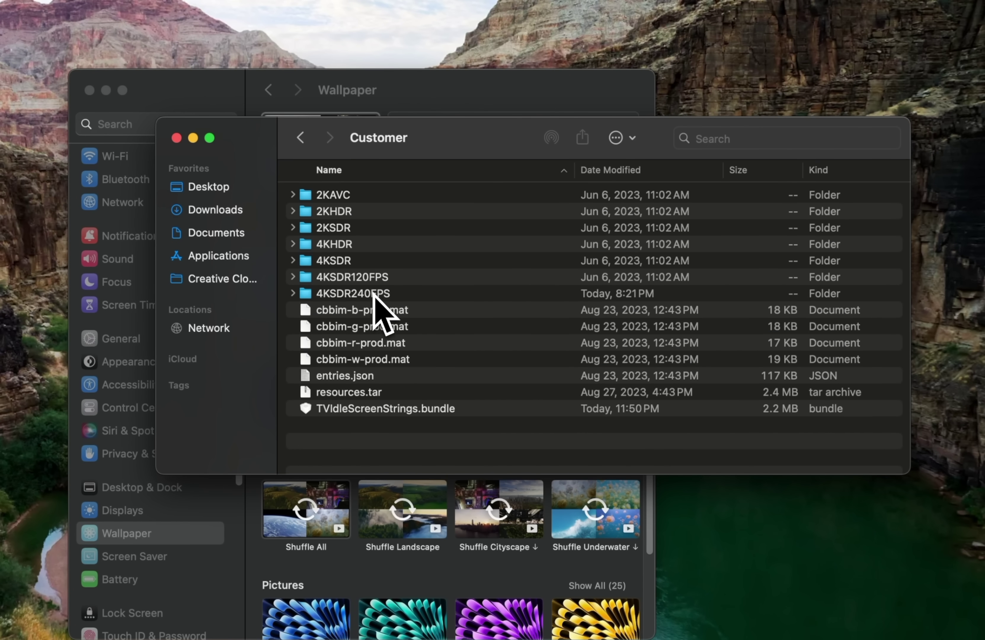
- Preview the 4KSDR240FPS folder's information to check its total size and item count
click(394, 296)
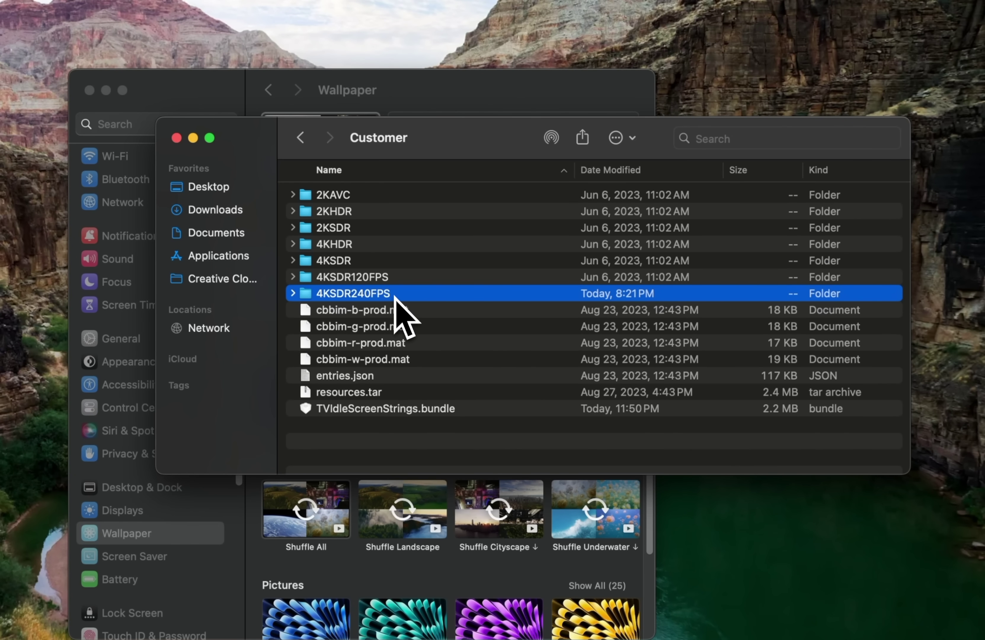
key(space)
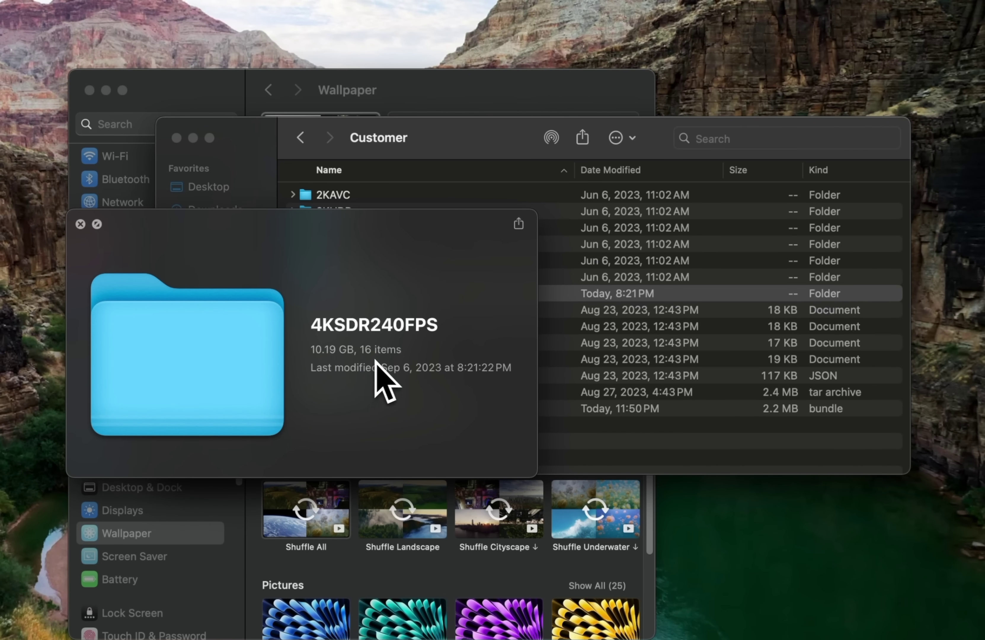
key(space)
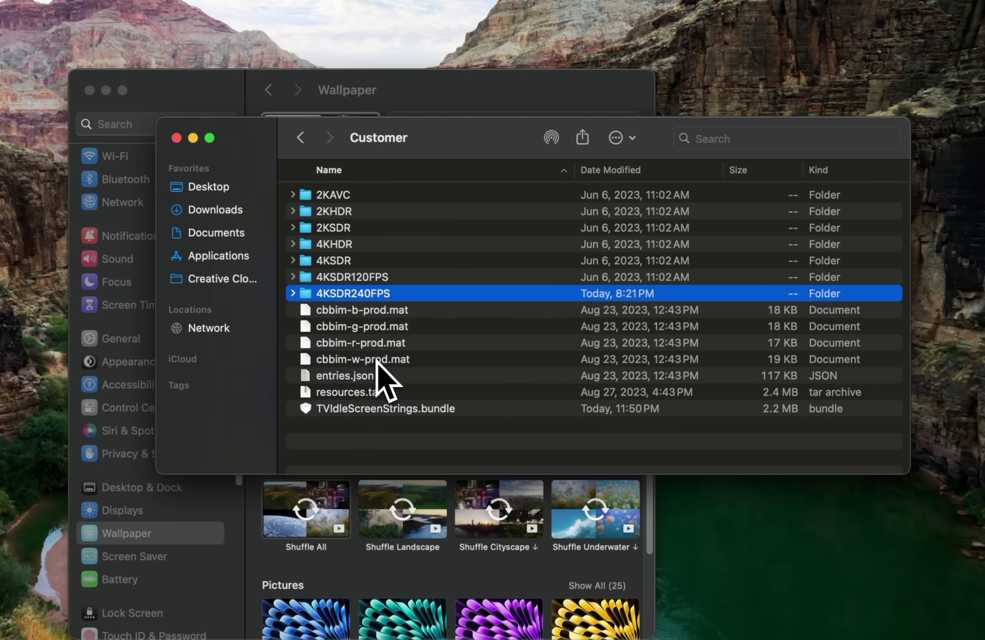
- Open the 4KSDR240FPS folder and preview its downloaded aerial videos one after another with Quick Look
double_click(359, 293)
click(358, 282)
key(space)
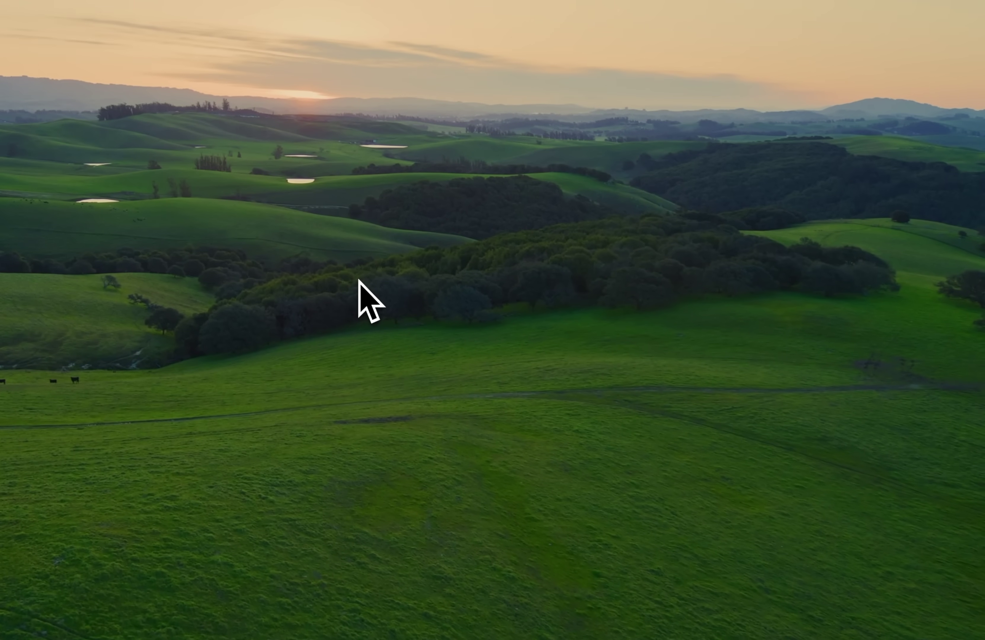
key(Down)
key(Down)
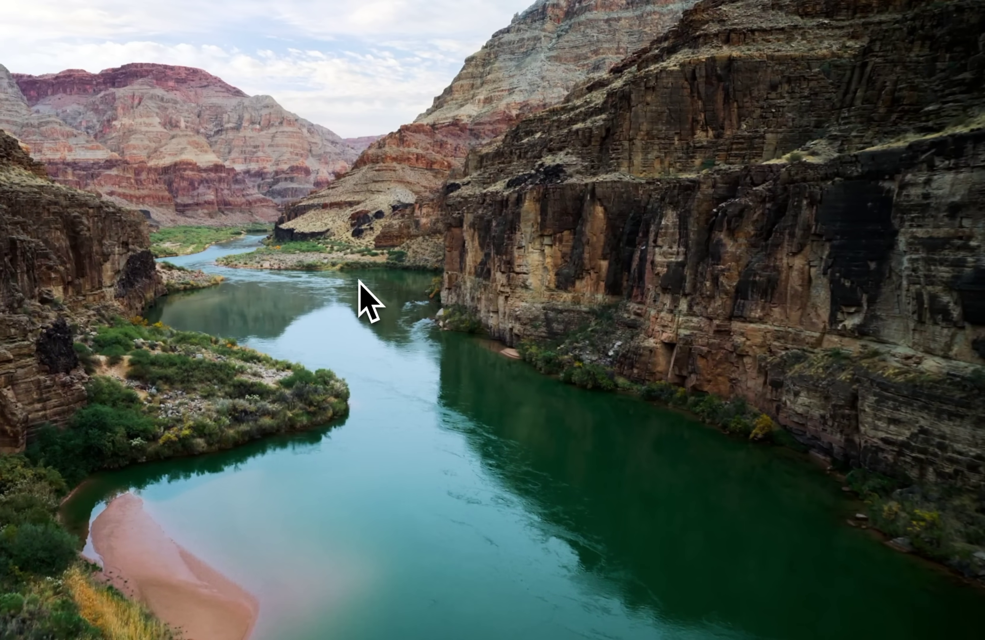
key(Up)
key(Down)
key(Down)
key(Up)
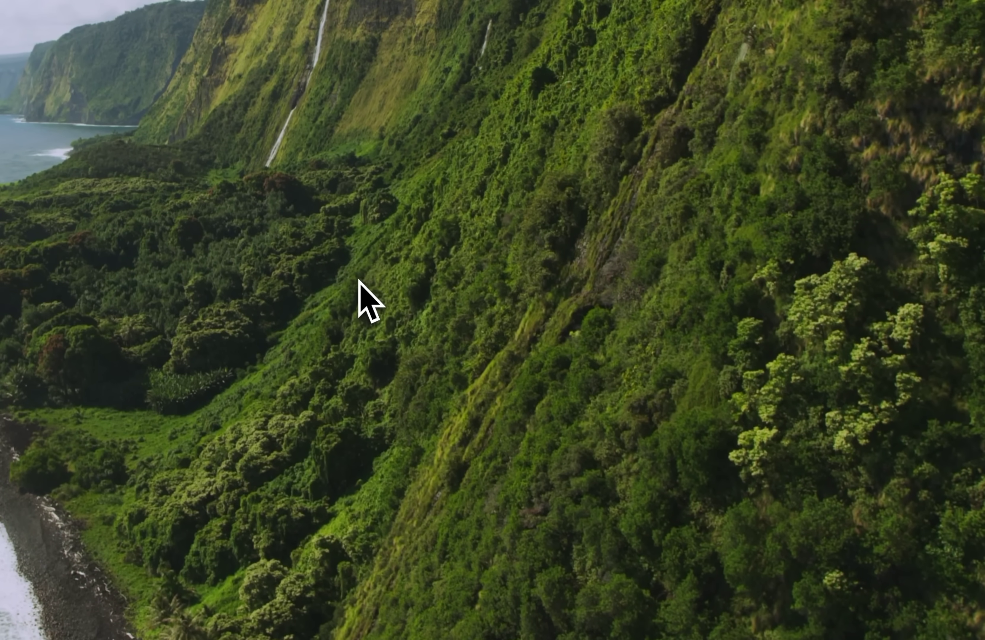
key(Up)
key(Down)
key(Up)
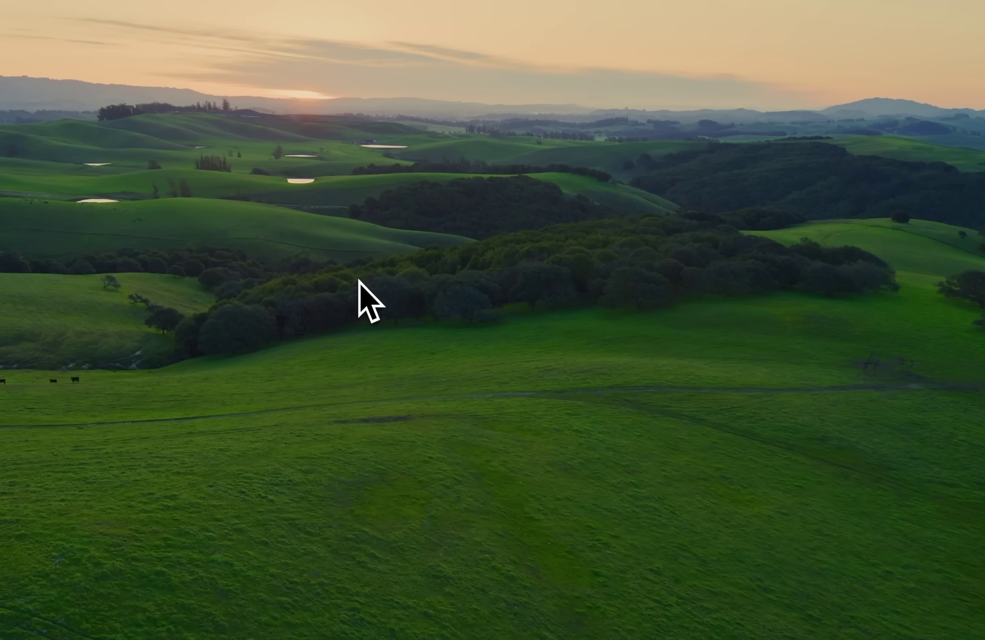
key(Down)
key(Down)
key(space)
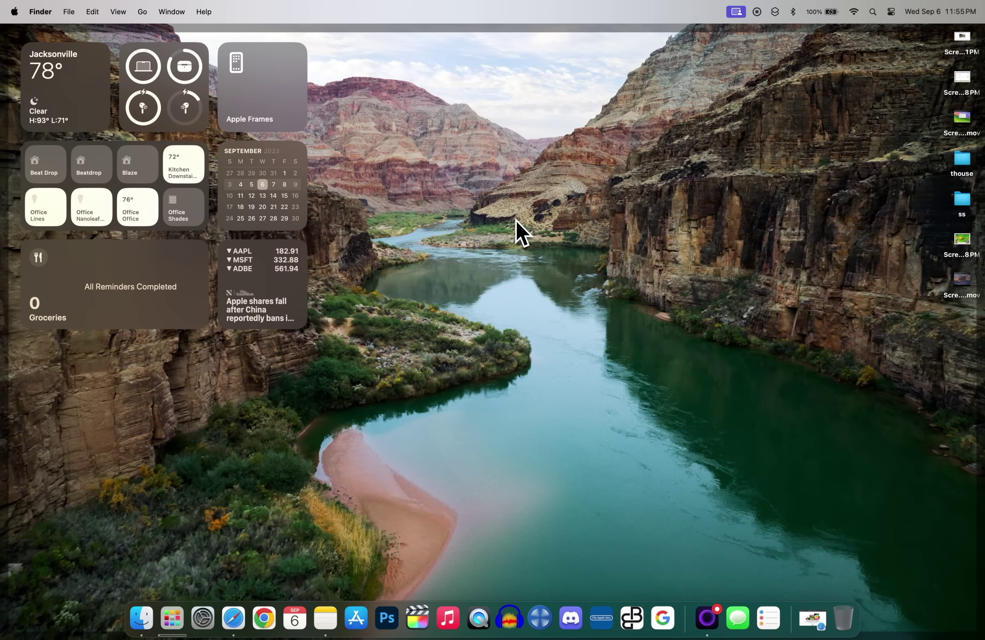
- Hide the desktop widgets view and open the Widgets section of the Desktop & Dock settings
click(520, 230)
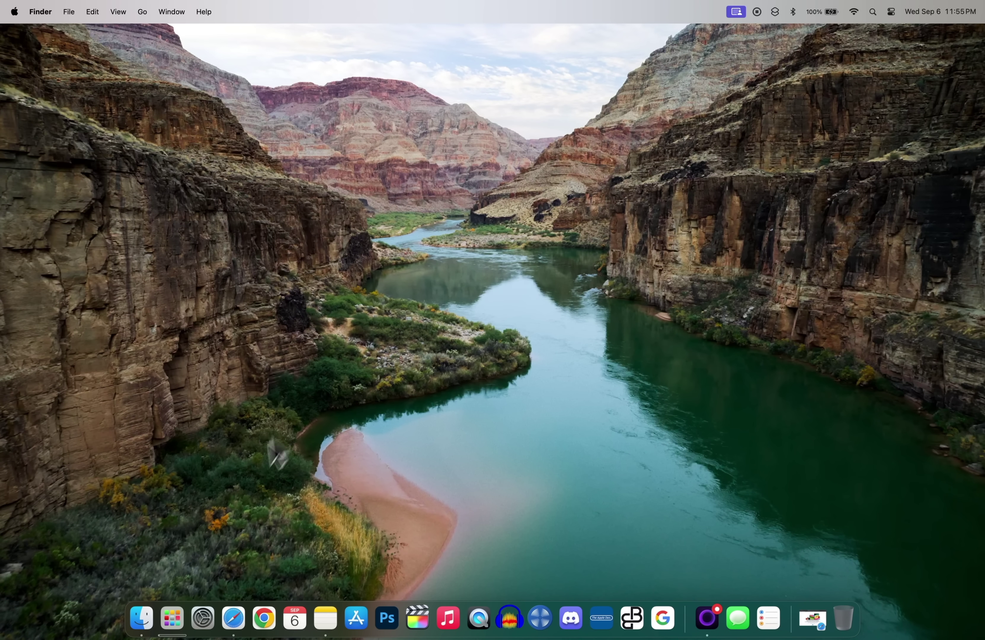
click(197, 620)
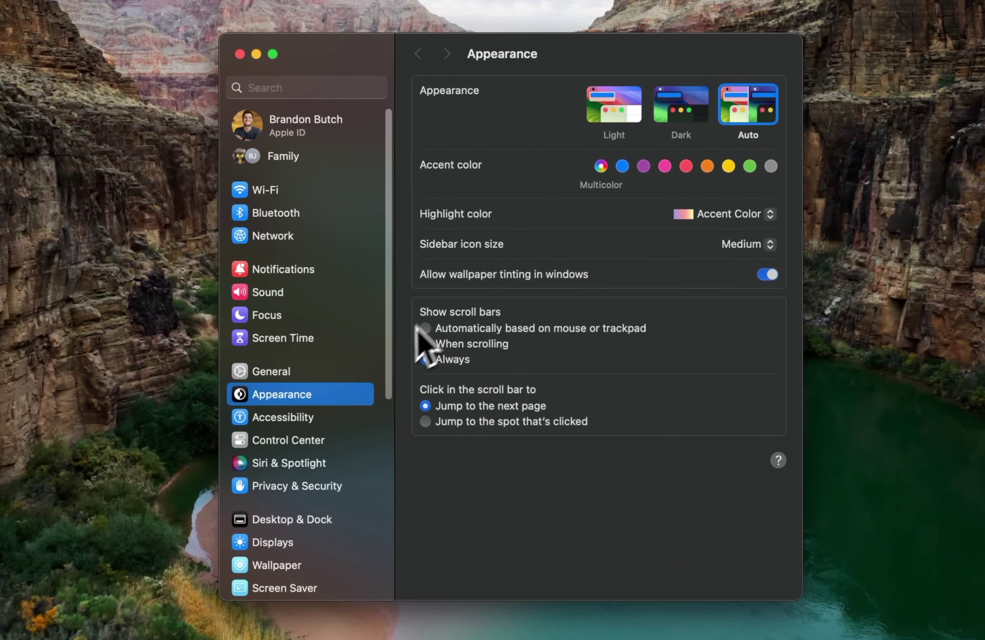
scroll(353, 394, down, 3)
click(372, 375)
scroll(589, 336, down, 5)
scroll(581, 317, down, 5)
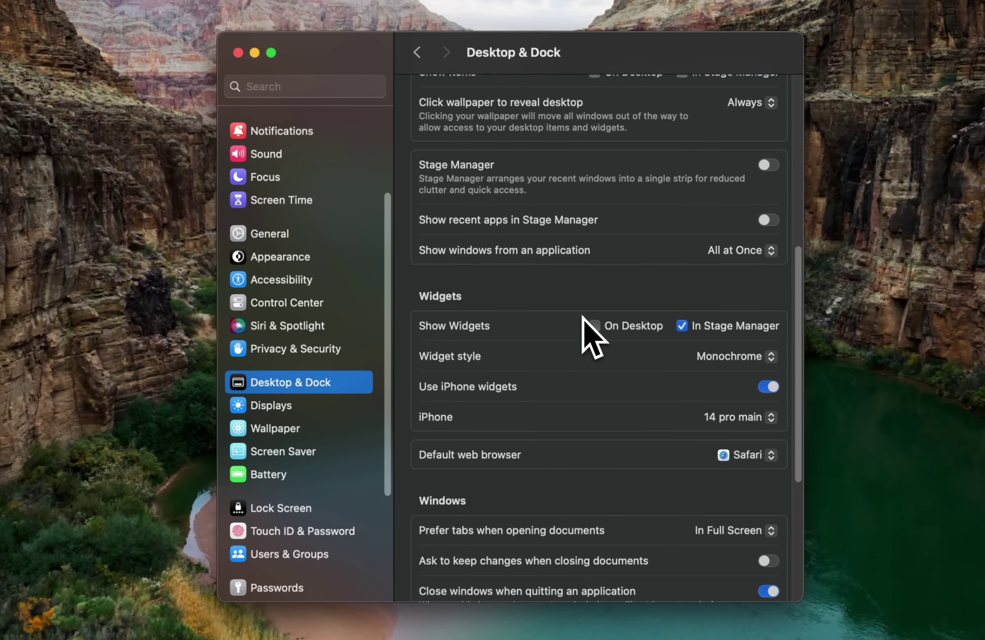
scroll(576, 324, down, 2)
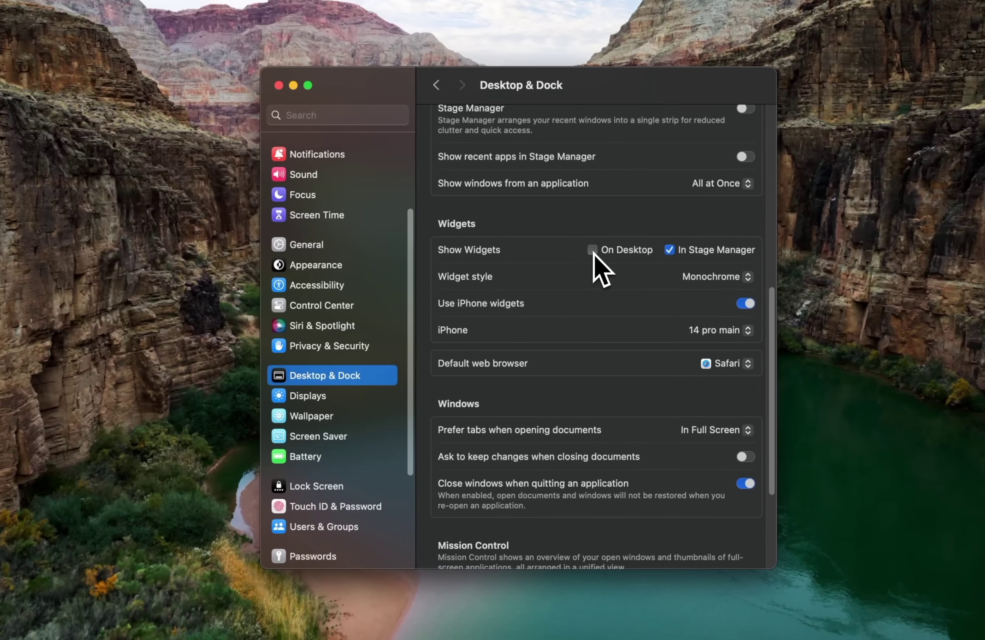
- Turn Show Widgets On Desktop on and back off, and reveal the desktop to view the widgets there
click(592, 250)
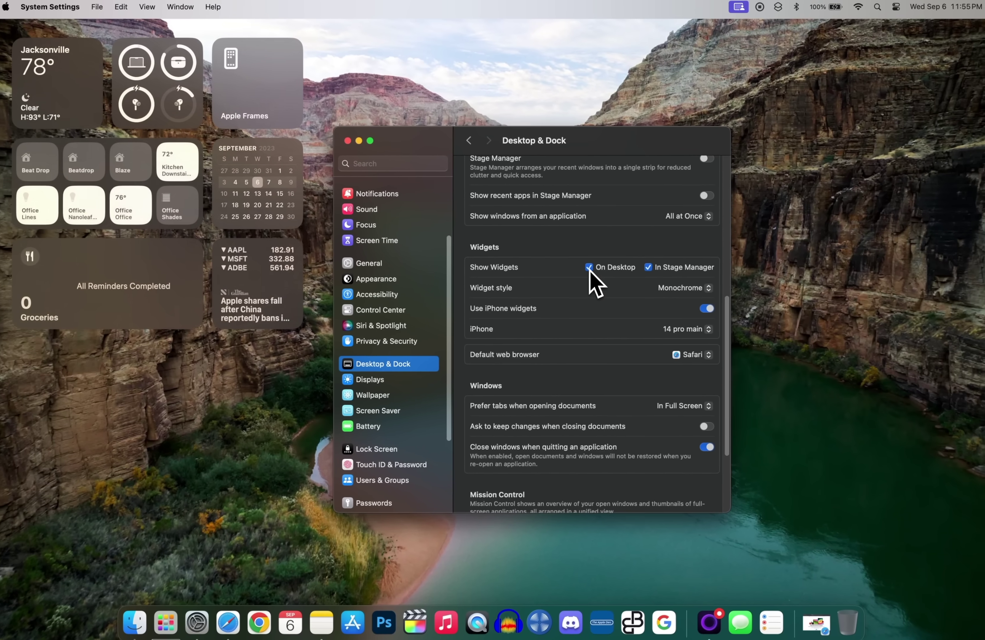
click(592, 250)
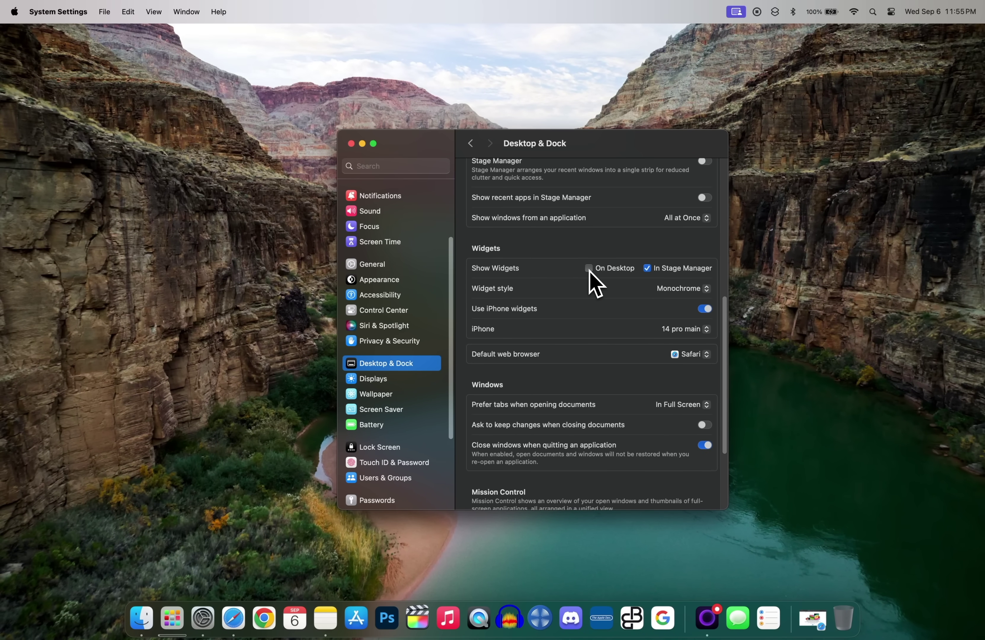
key(F11)
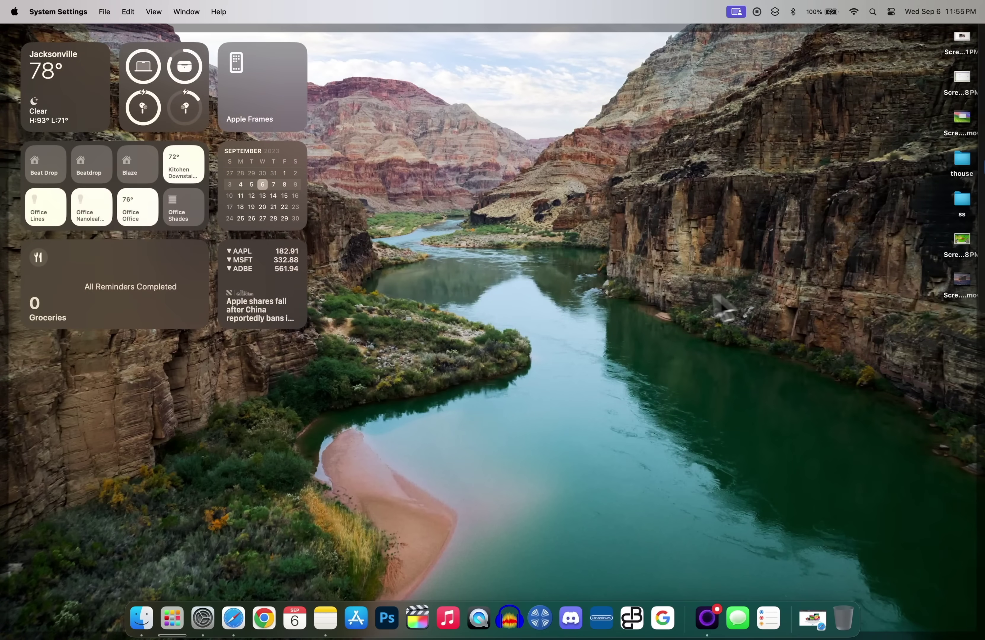
- Bring back the settings window and turn on Show Widgets On Desktop in the Widgets section
click(632, 331)
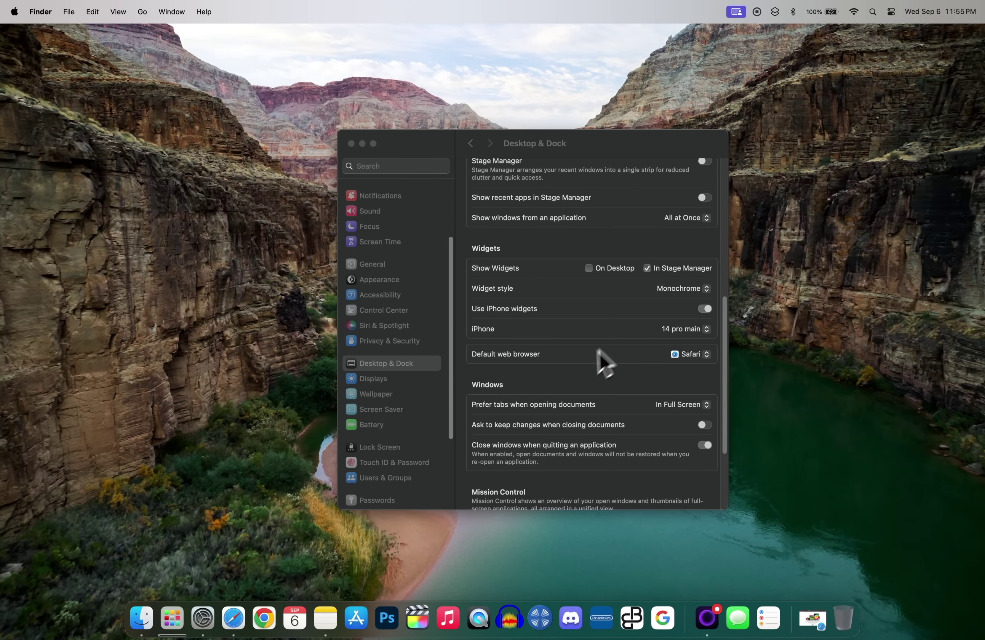
scroll(616, 364, down, 5)
scroll(619, 359, up, 8)
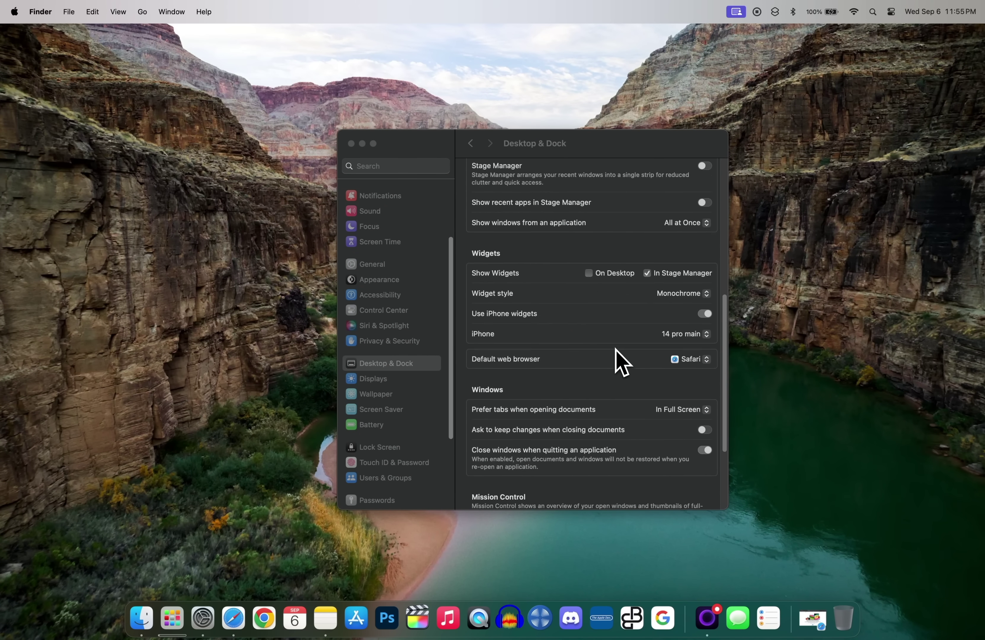
scroll(616, 350, down, 3)
click(616, 350)
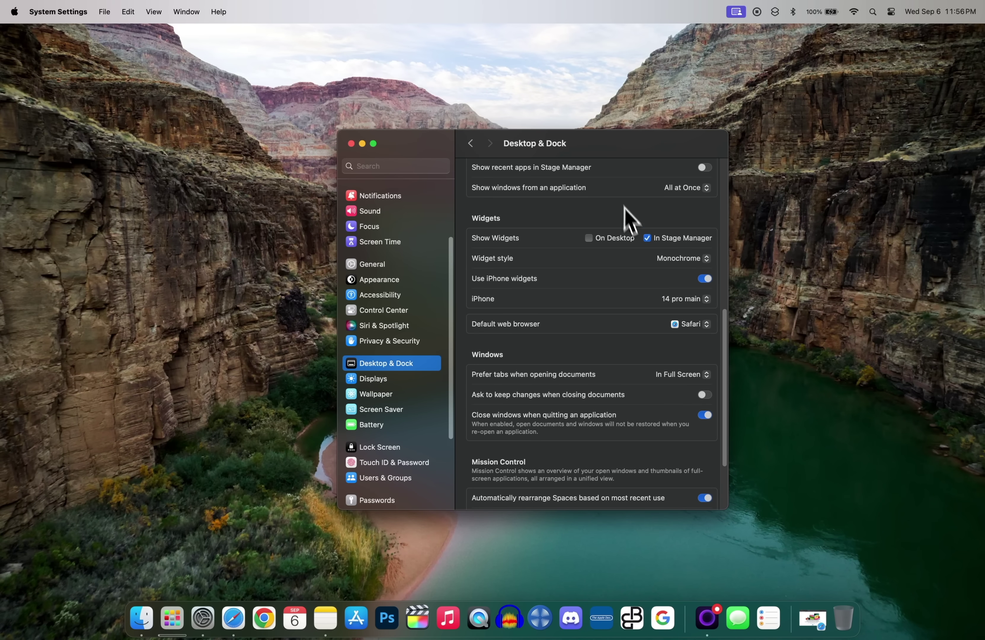
click(612, 238)
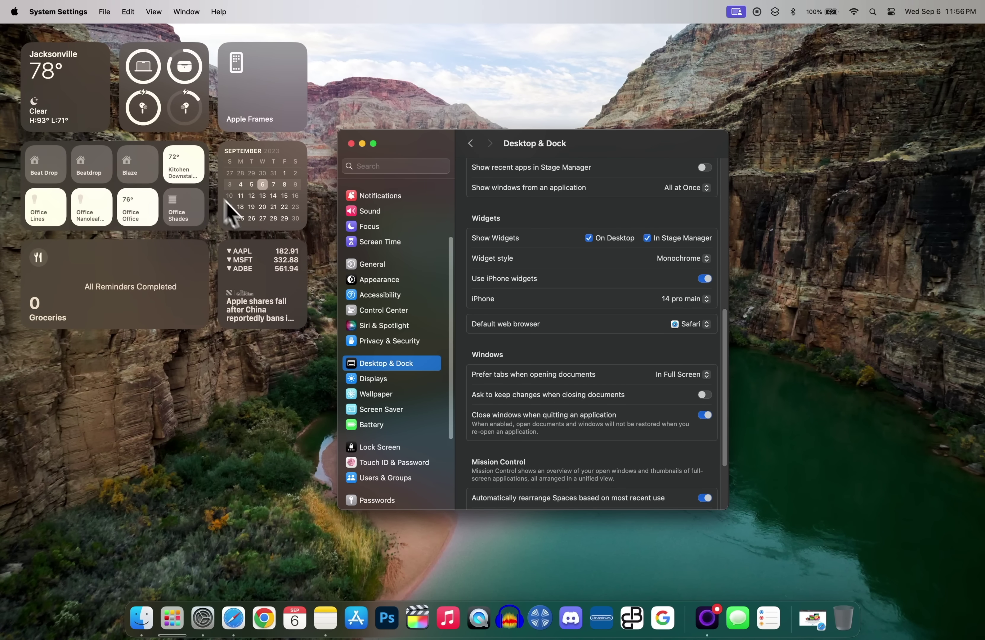
- Try the Full-color widget style, set it to Automatic, and reveal the desktop briefly to check the widgets
click(701, 261)
click(695, 278)
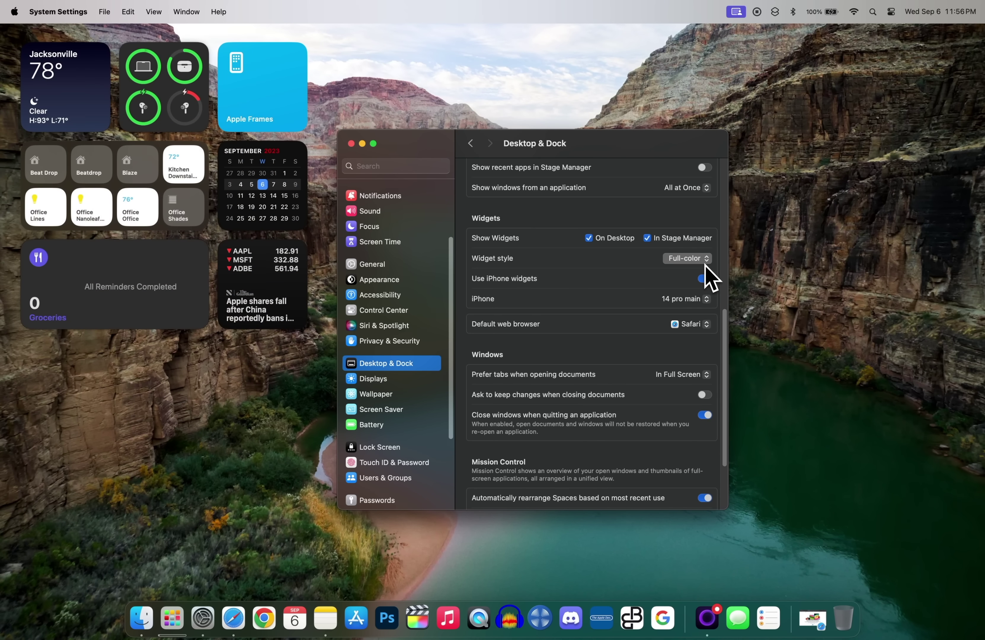
click(706, 262)
click(707, 243)
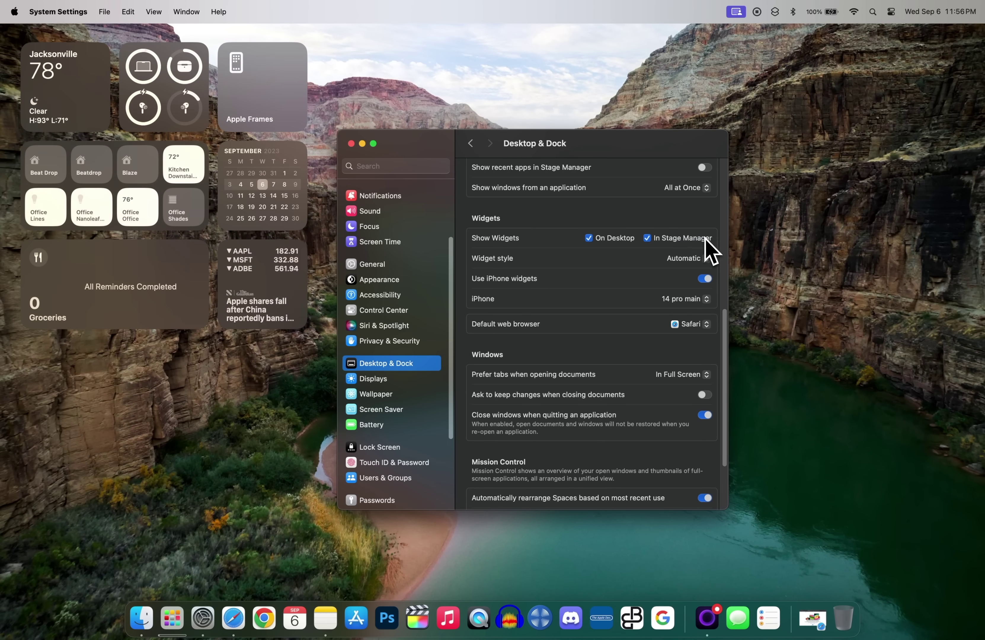
click(641, 108)
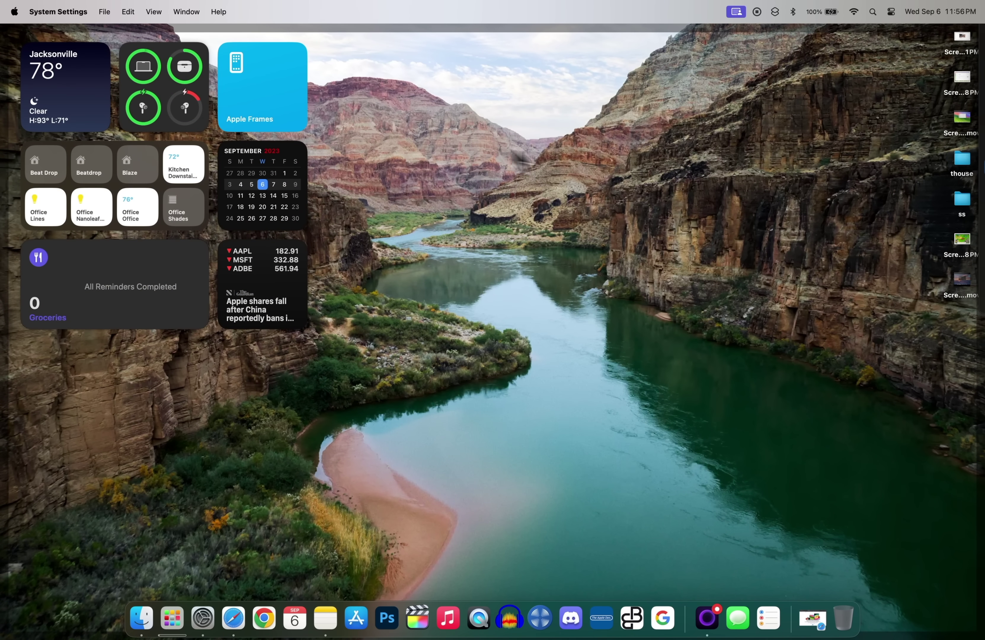
click(501, 489)
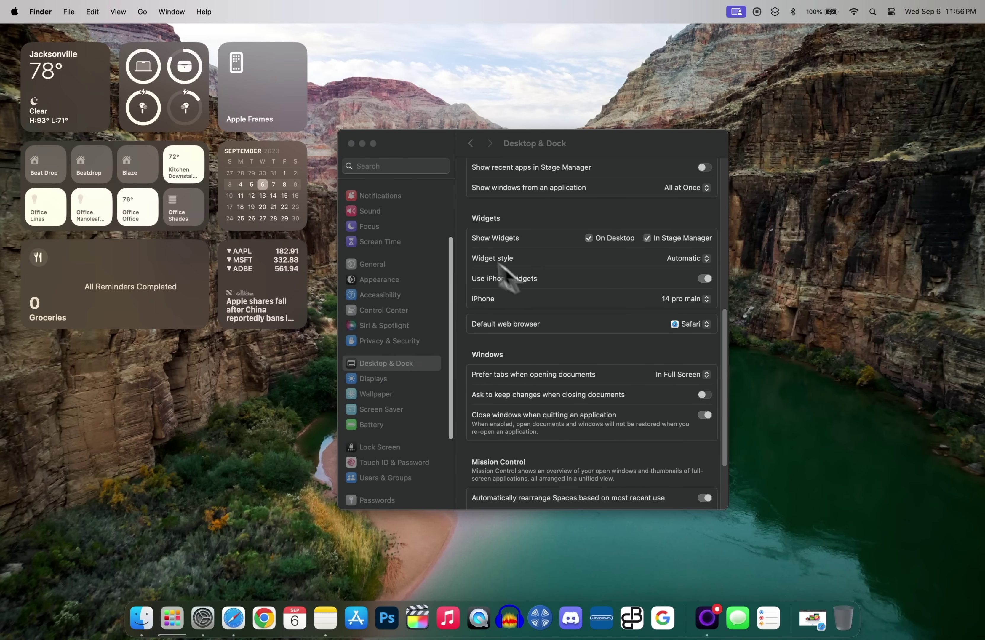
- Look through the widget style choices and the list of iPhones available for iPhone widgets
click(685, 259)
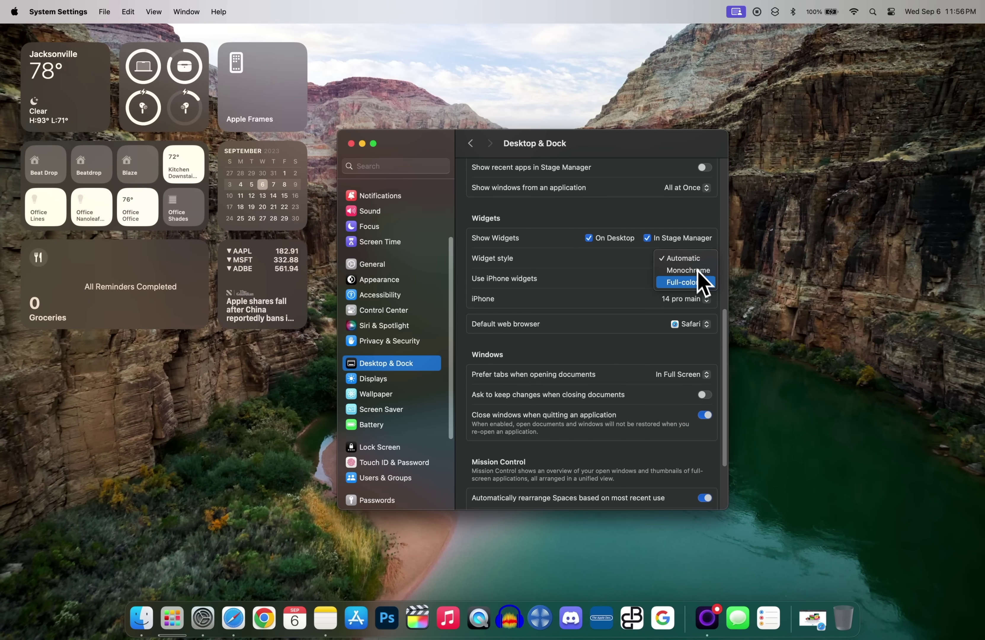
click(592, 282)
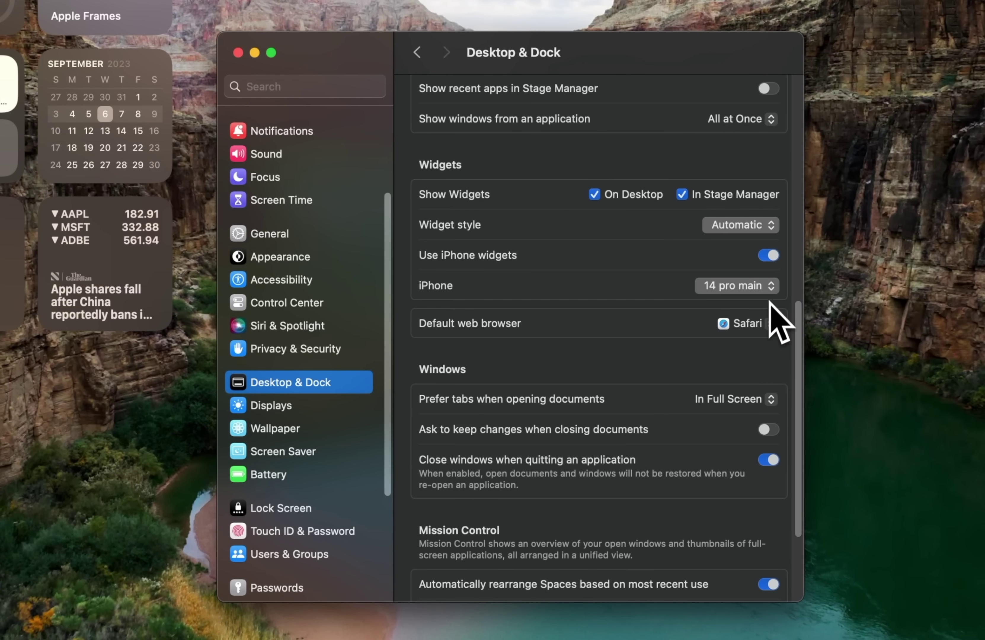
click(771, 285)
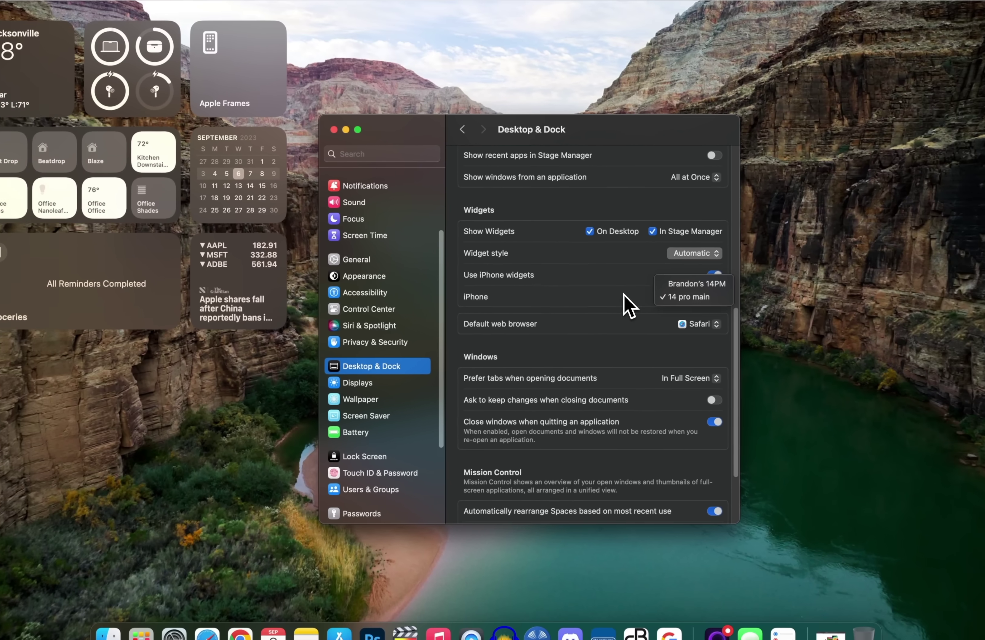
- Reveal the desktop and resize the Stocks widget to Medium and back to Small
key(F11)
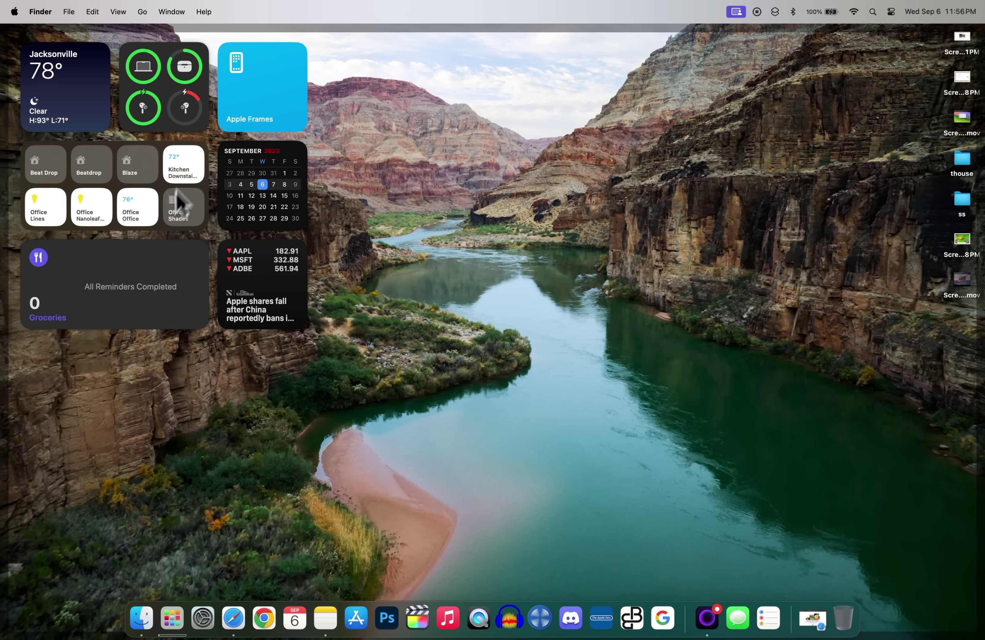
right_click(254, 272)
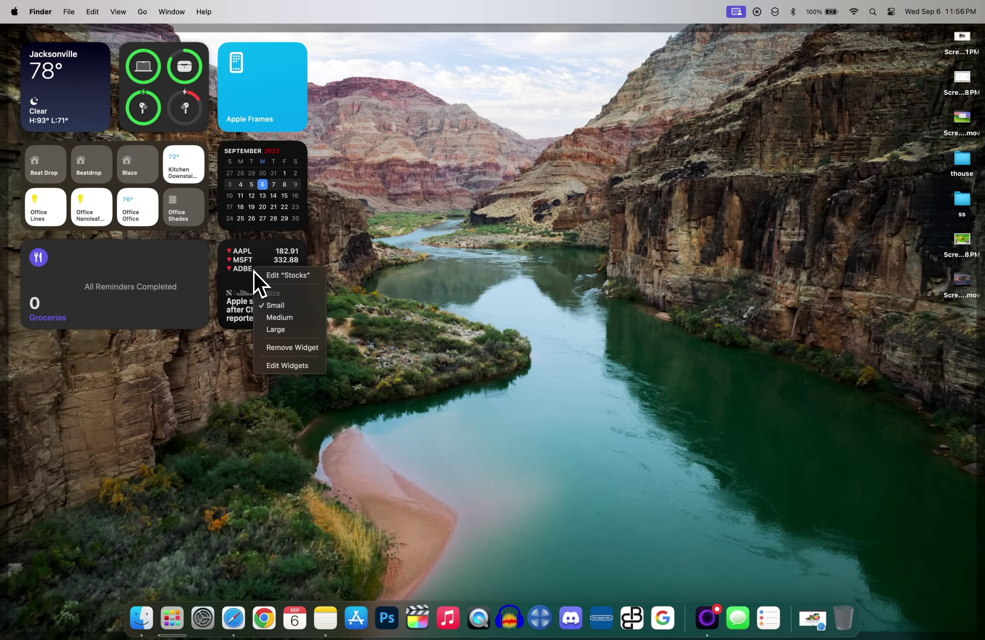
click(291, 321)
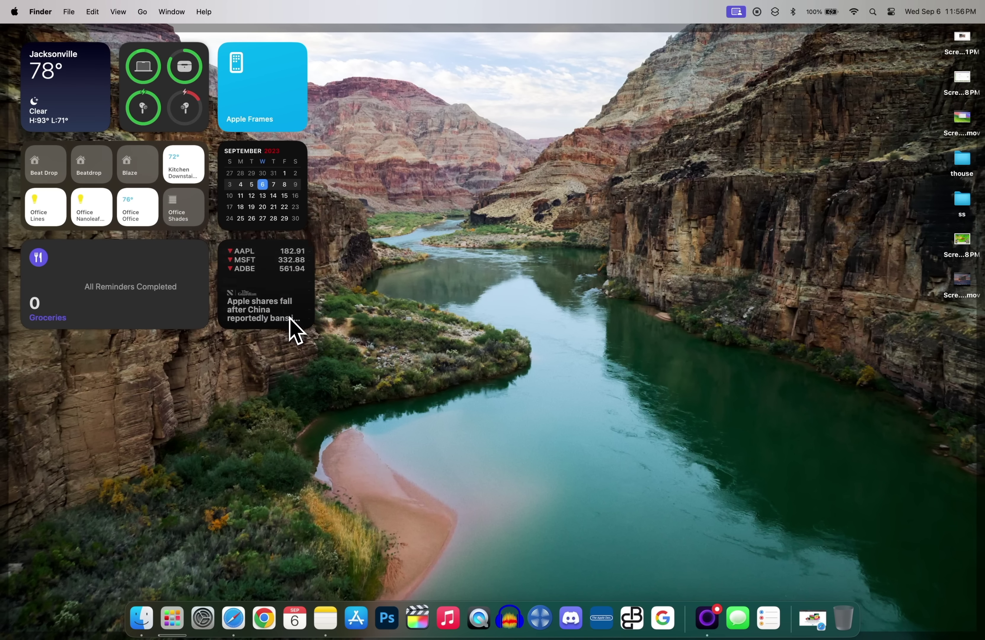
right_click(303, 278)
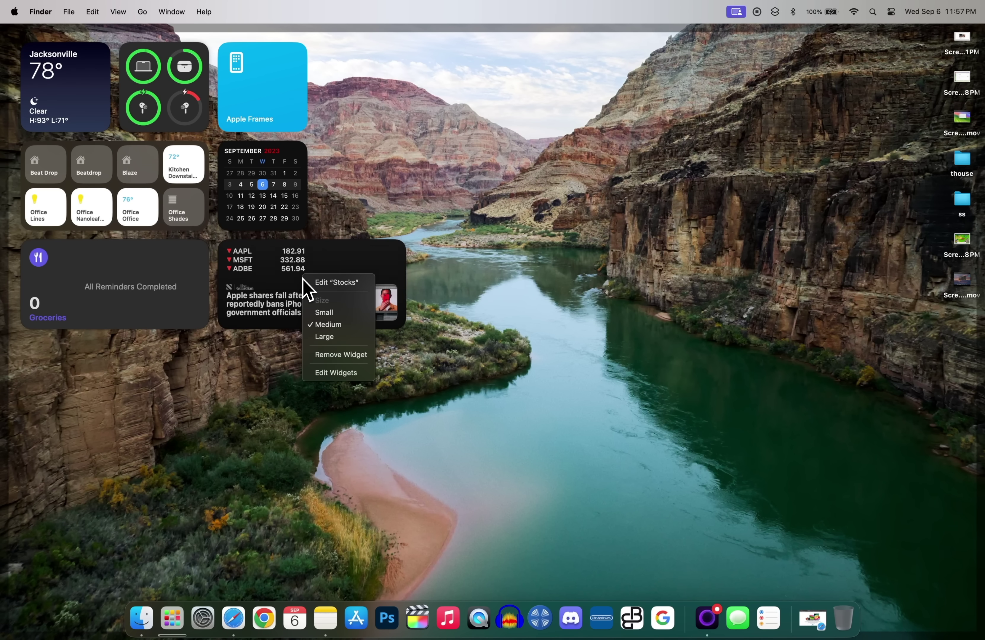
click(324, 312)
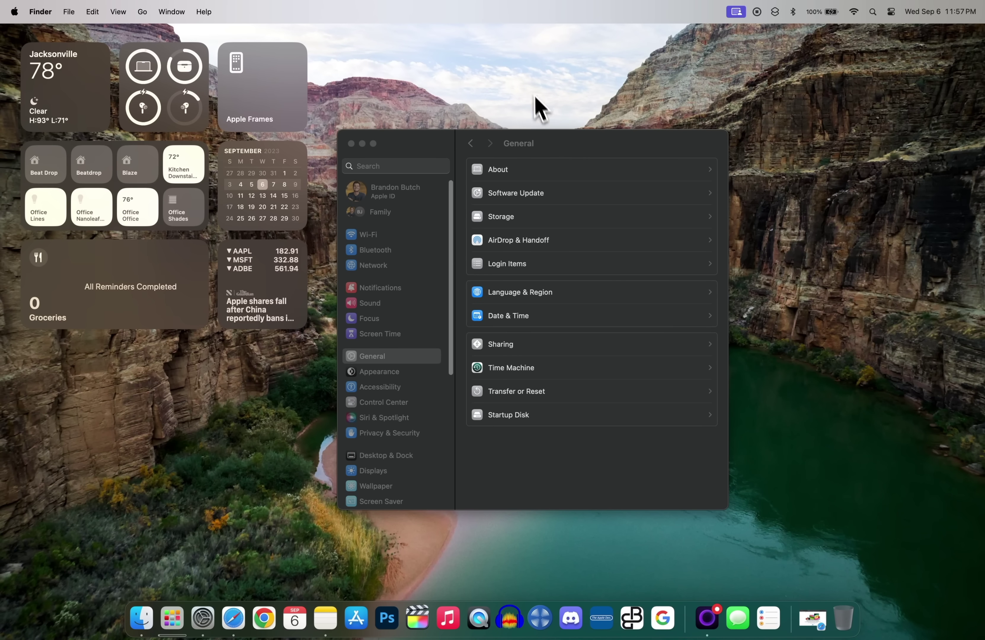
- Reveal the desktop and bring the windows back, and open the Desktop & Stage Manager options in the Desktop & Dock settings
click(529, 80)
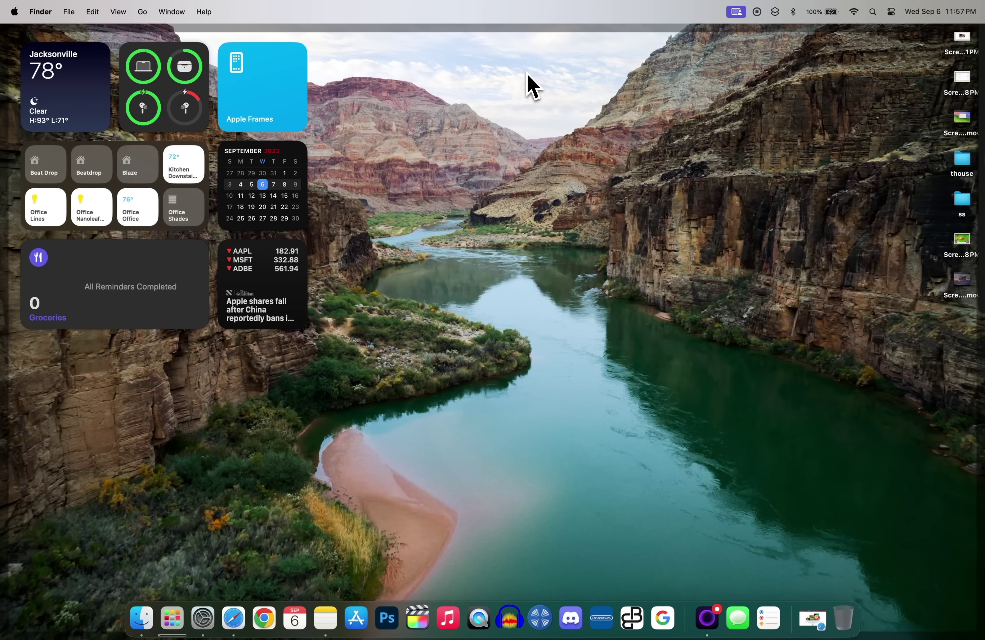
click(529, 82)
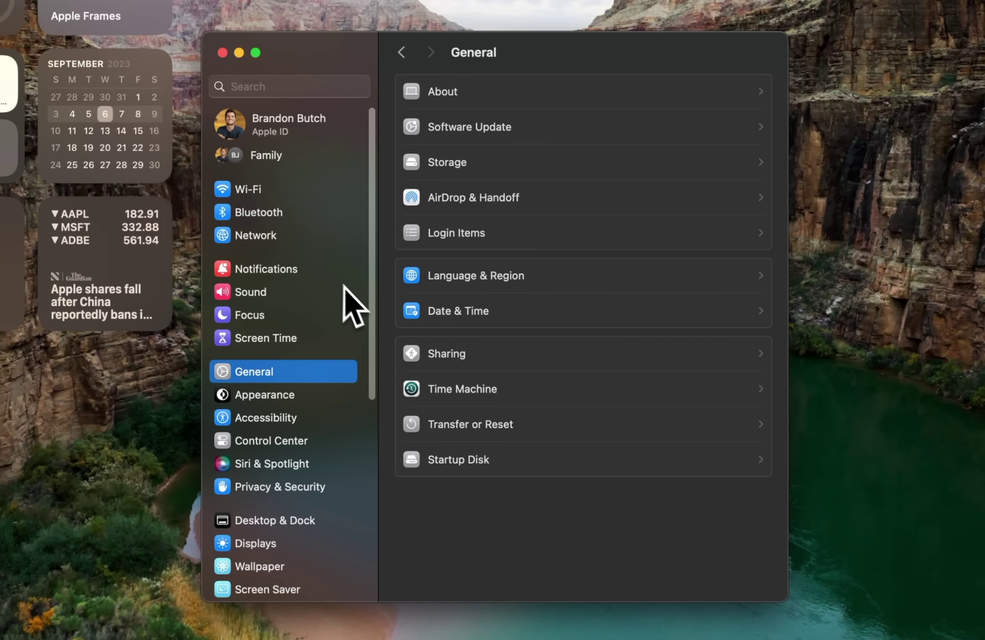
scroll(316, 403, down, 5)
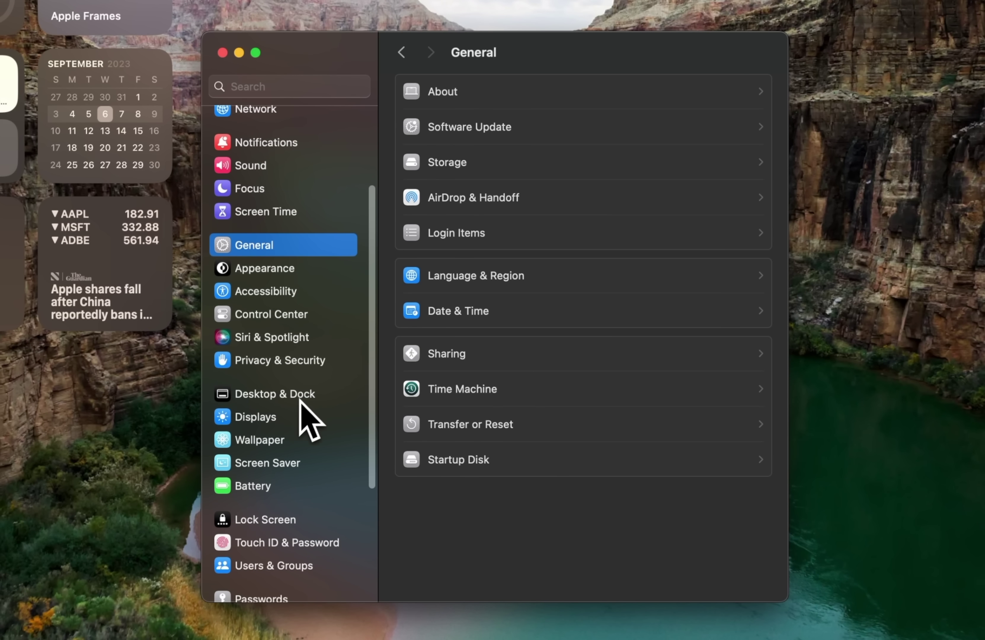
click(299, 395)
scroll(418, 307, down, 3)
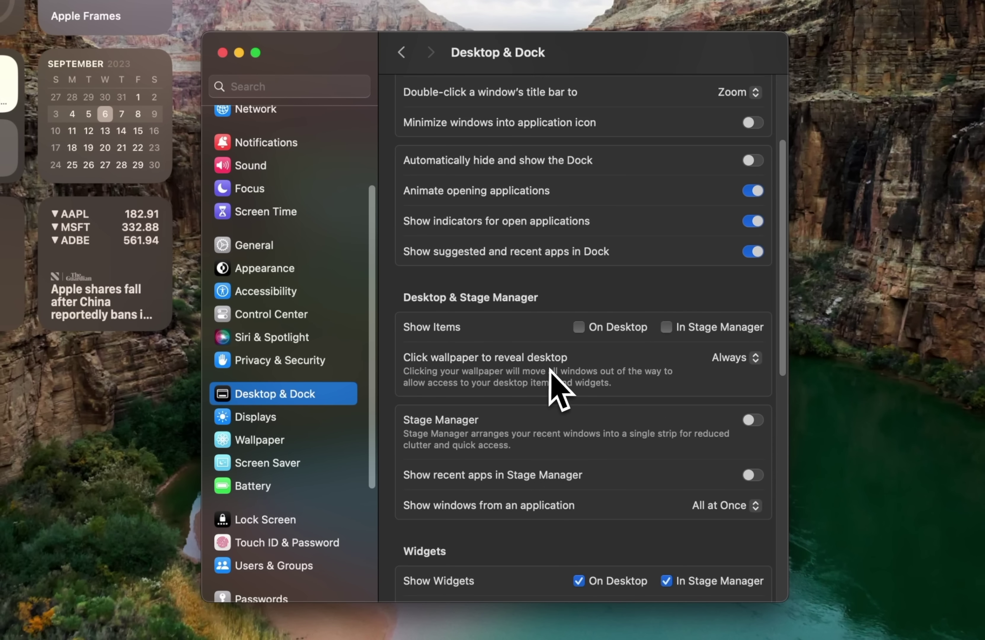
- Switch the wallpaper option for revealing the desktop to Only in Stage Manager and back to Always
click(733, 358)
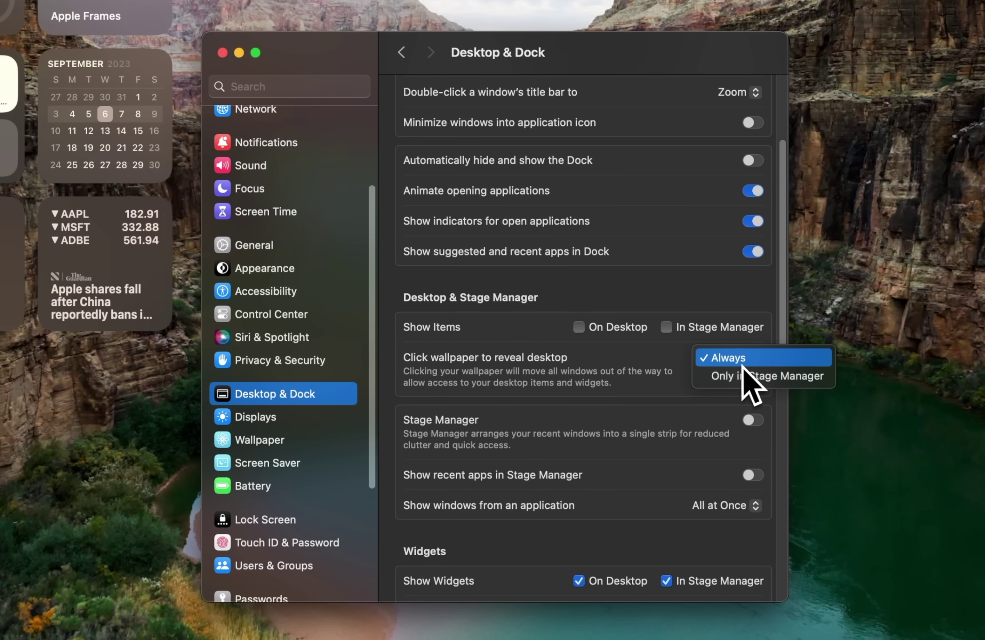
click(773, 378)
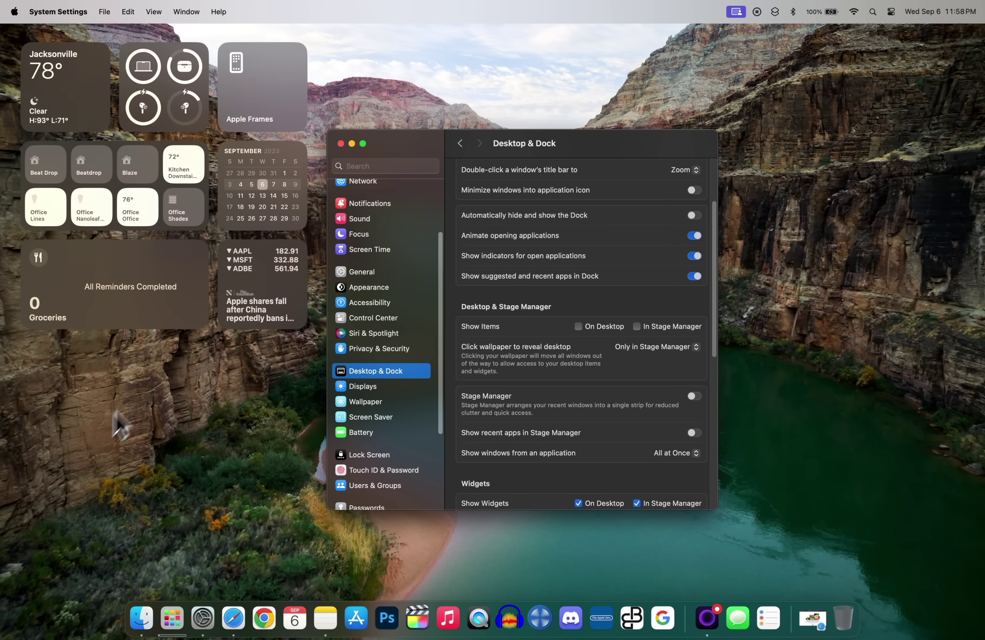
click(665, 347)
click(649, 333)
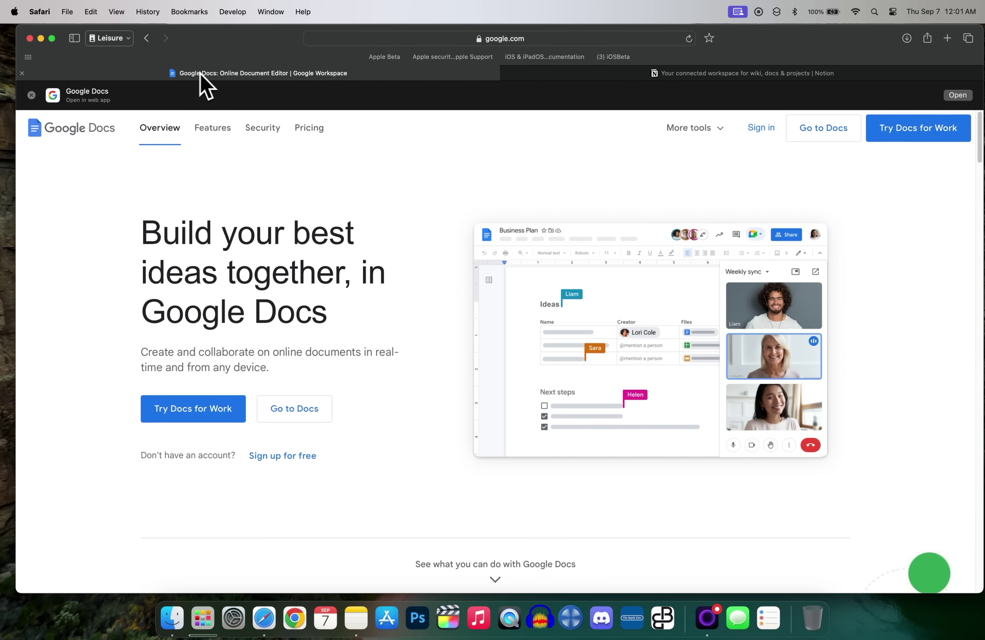
- Start adding the Google Docs page to the Dock as a web app and shorten its name to Google Docs
click(67, 10)
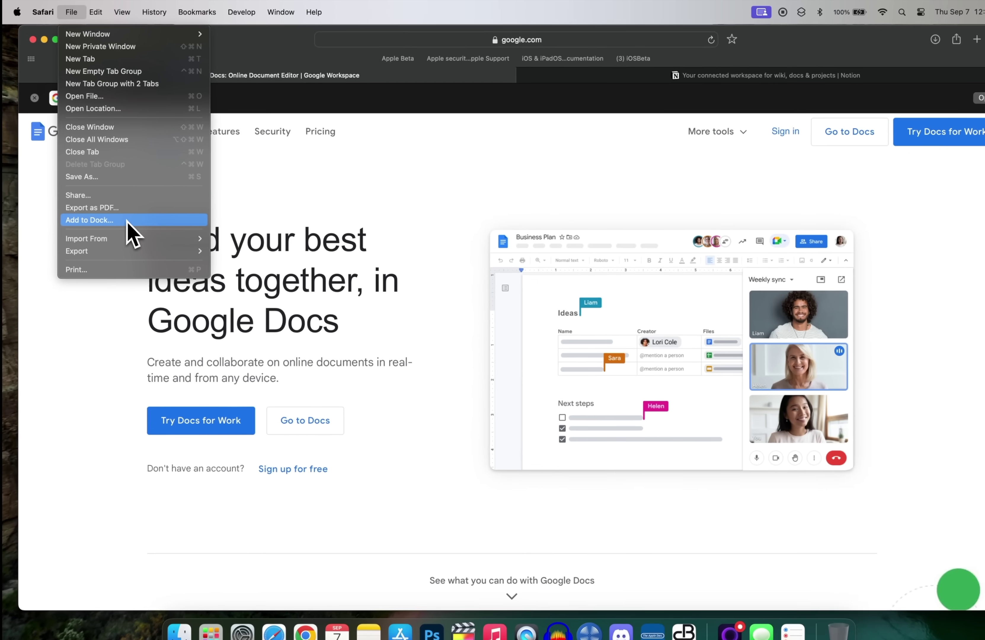
click(221, 321)
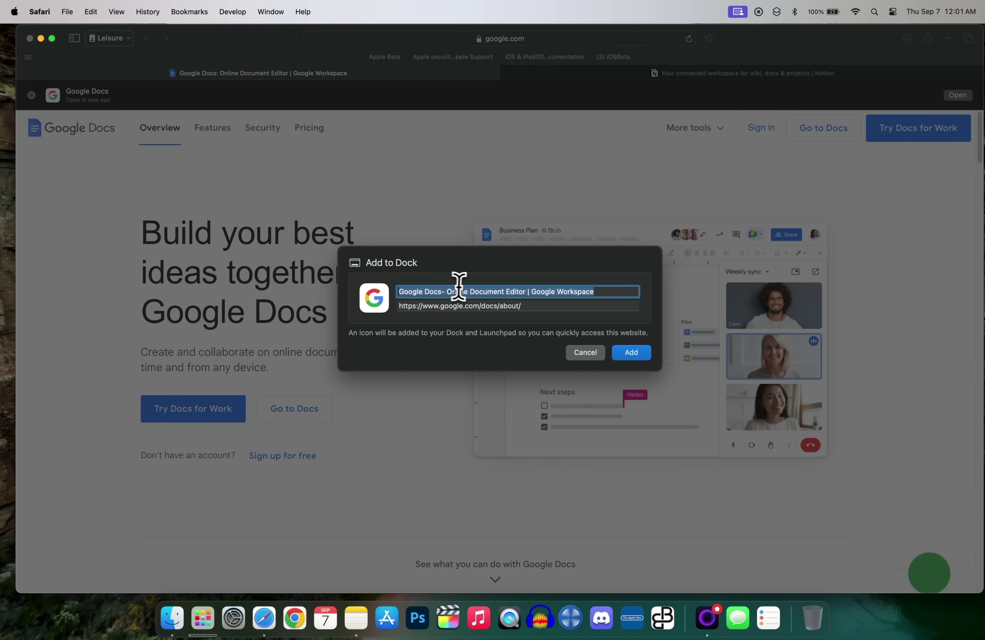
click(459, 291)
drag(444, 293, 639, 298)
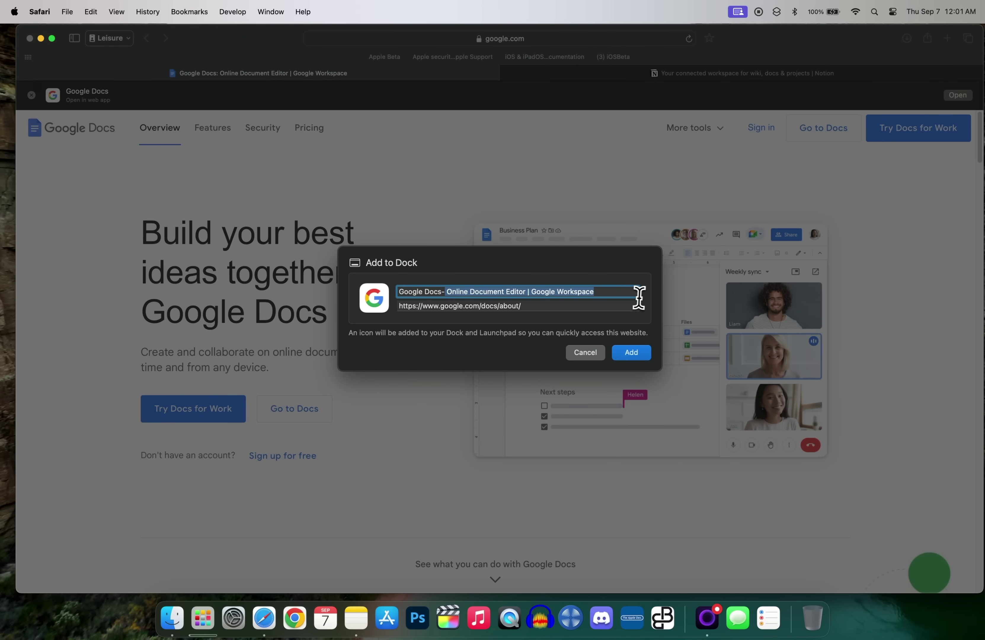
key(BackSpace)
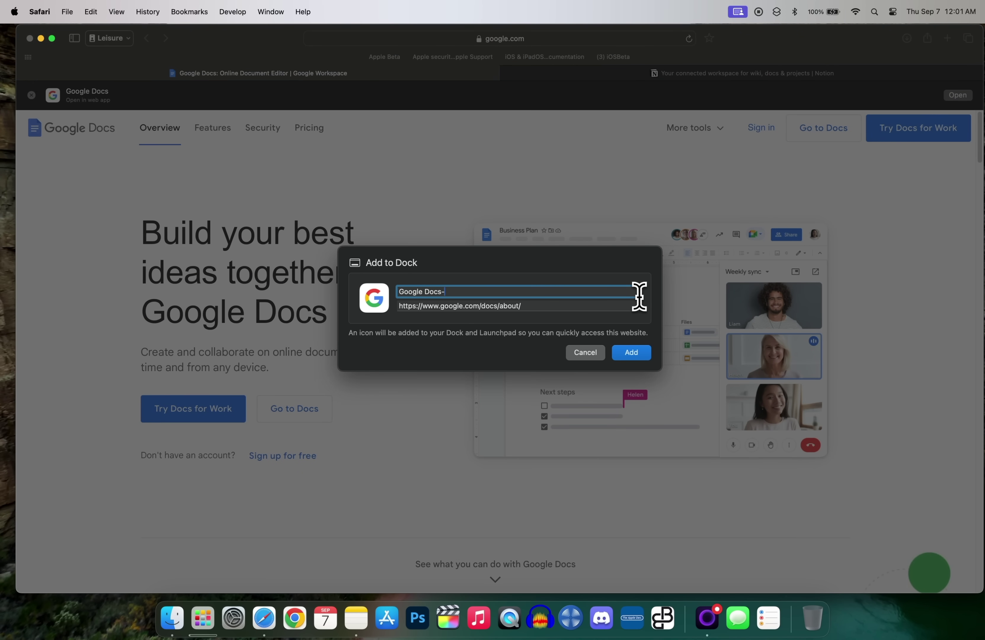
- Select the /docs/about/ part of the web app's address to inspect it, and add the app to the Dock
click(537, 305)
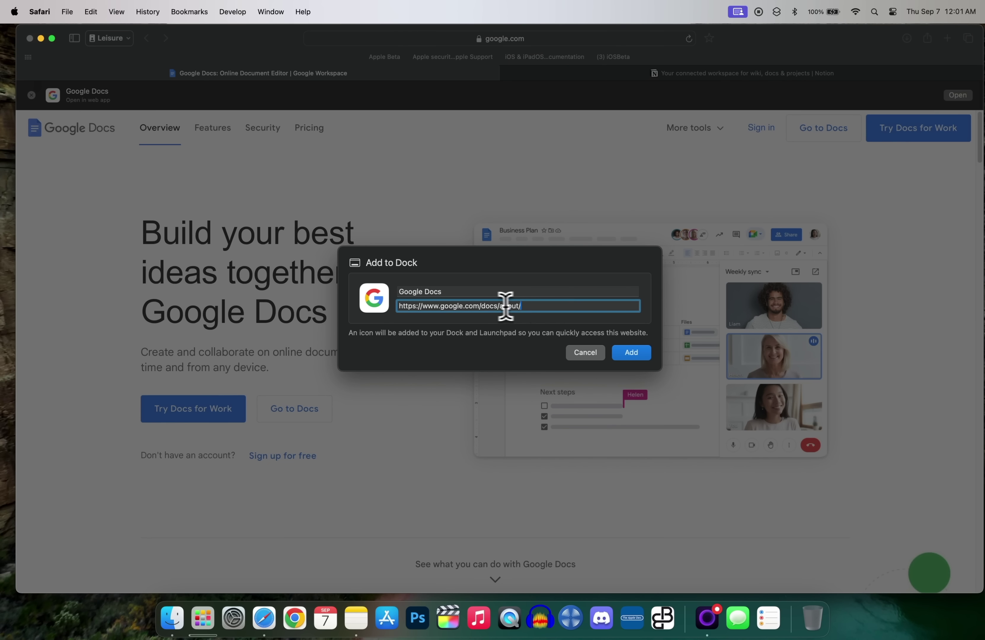
mouse_move(490, 306)
mouse_down()
mouse_move(527, 307)
mouse_move(480, 306)
mouse_up()
click(635, 353)
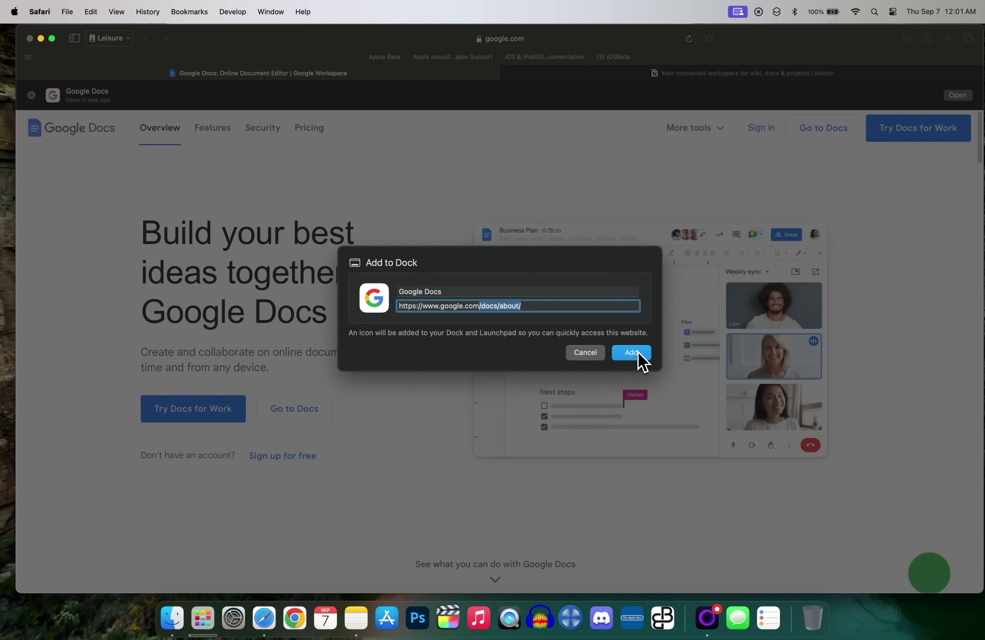
click(559, 360)
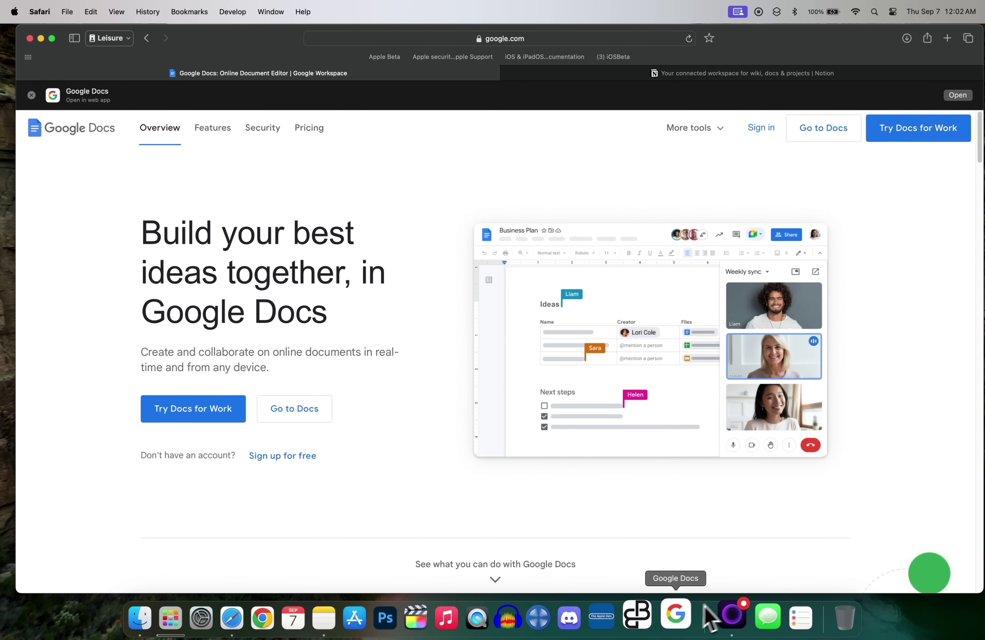
- Launch the Google Docs web app from the Dock and look at its application menu
click(686, 617)
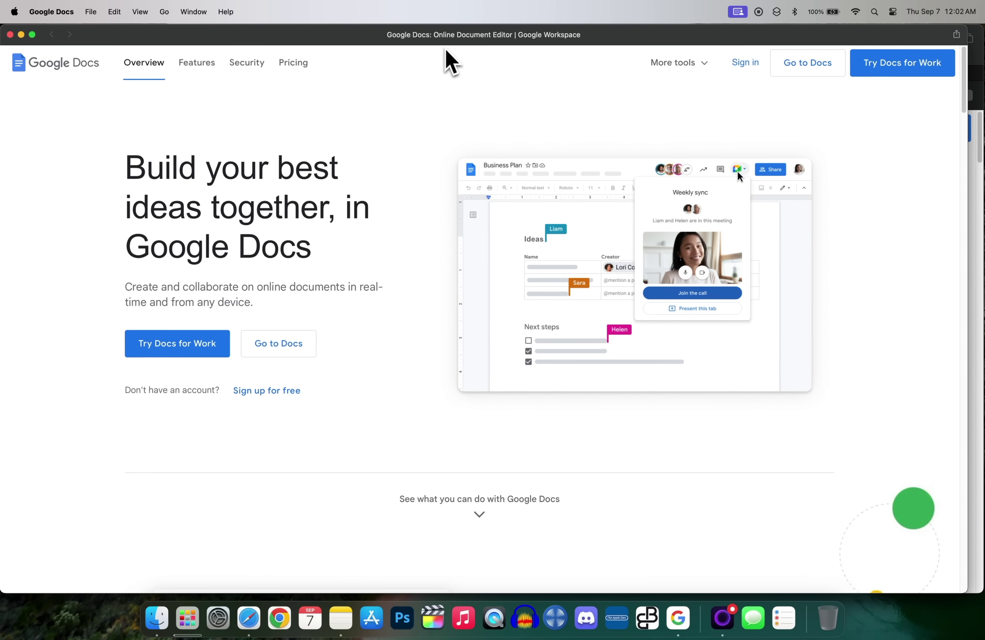
click(62, 12)
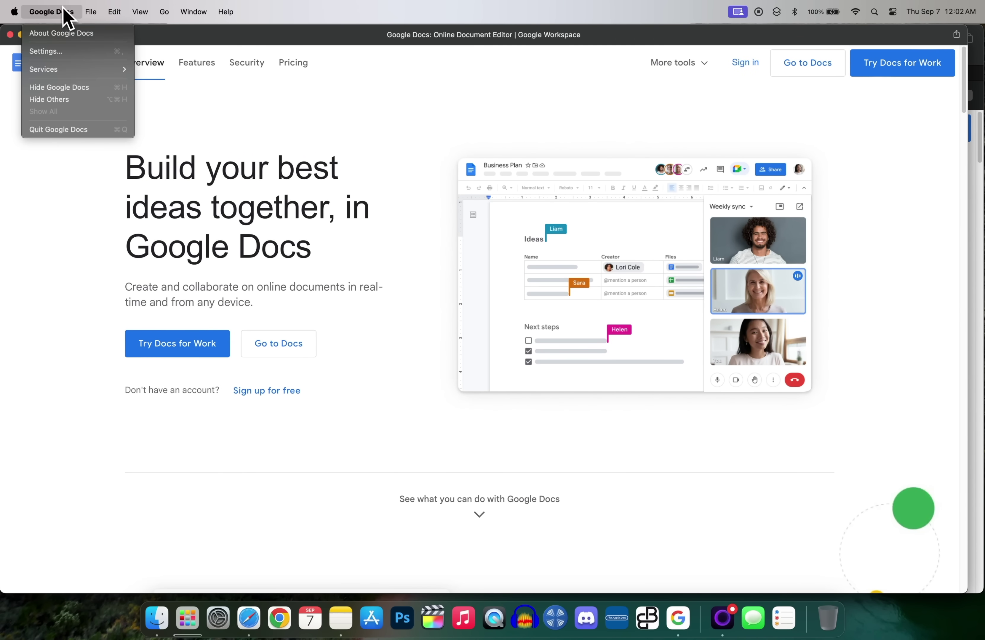
click(50, 11)
double_click(493, 40)
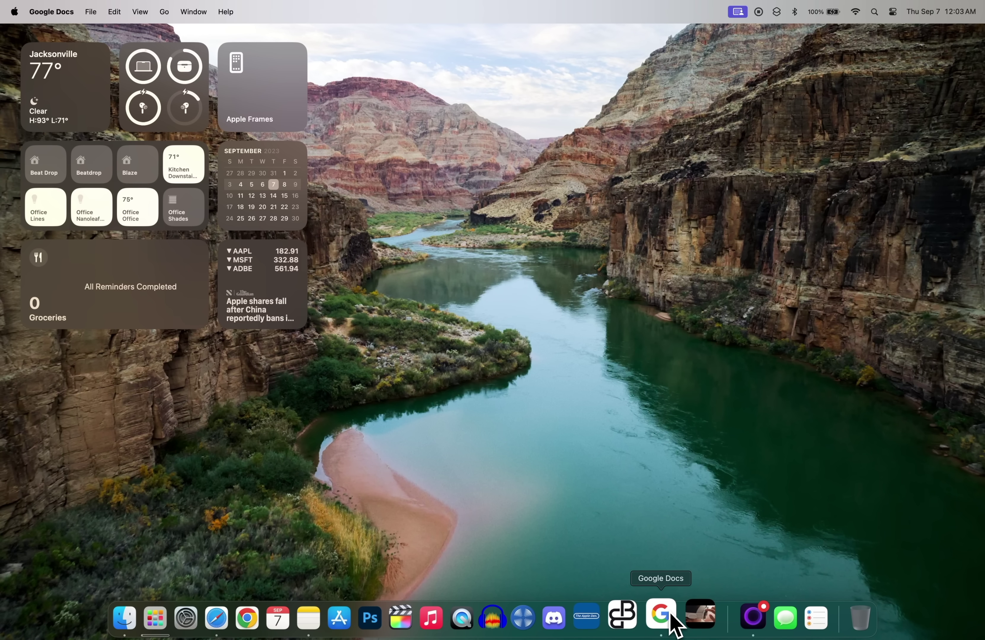
- Bring up the Google Docs web app again and open its settings
click(671, 621)
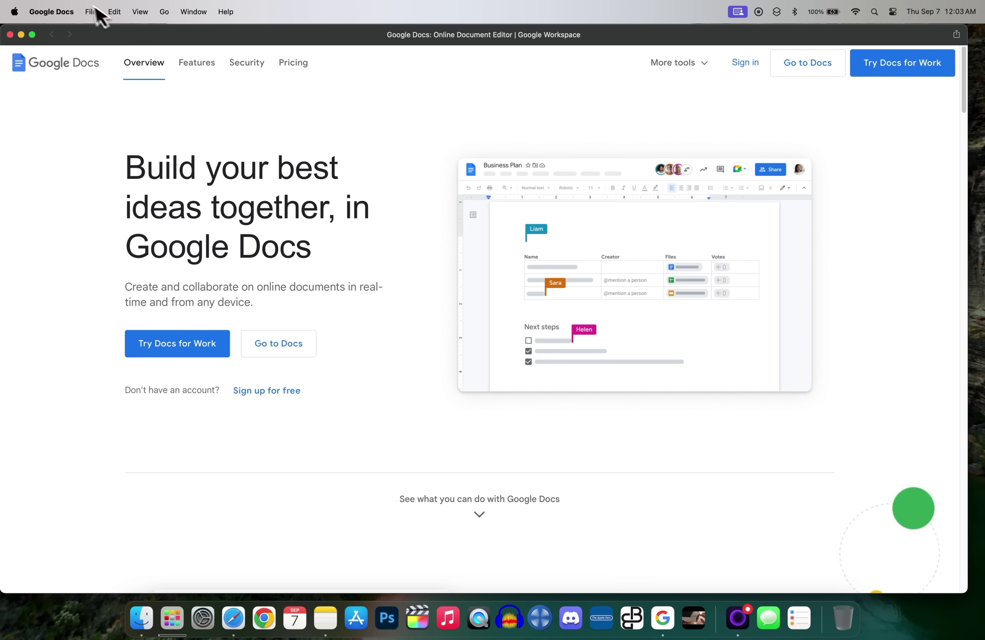
click(68, 12)
click(73, 52)
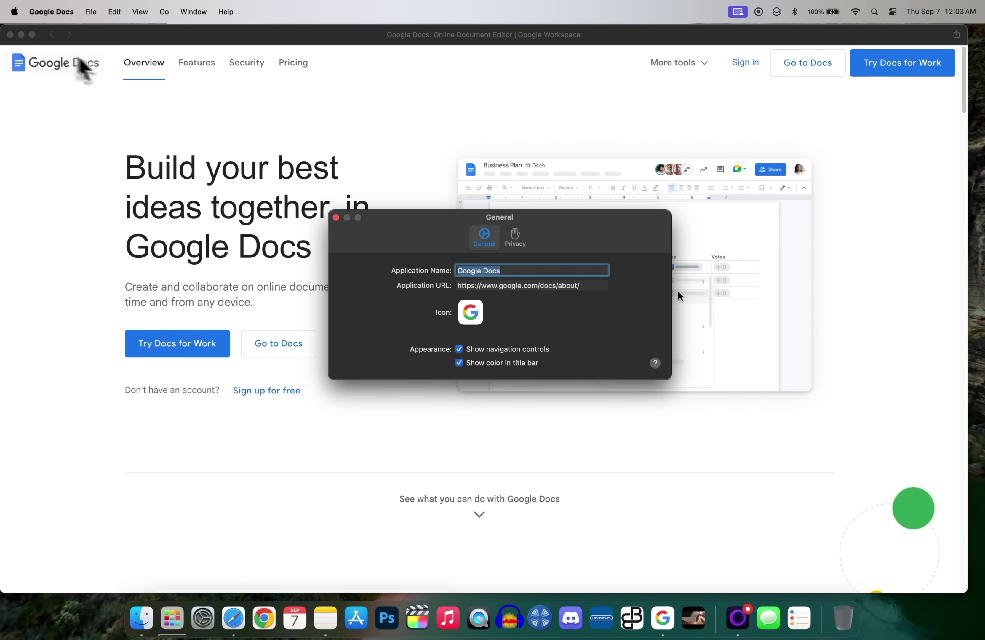
- Try turning the Google Docs web app's title bar color and navigation controls off and back on
key(Tab)
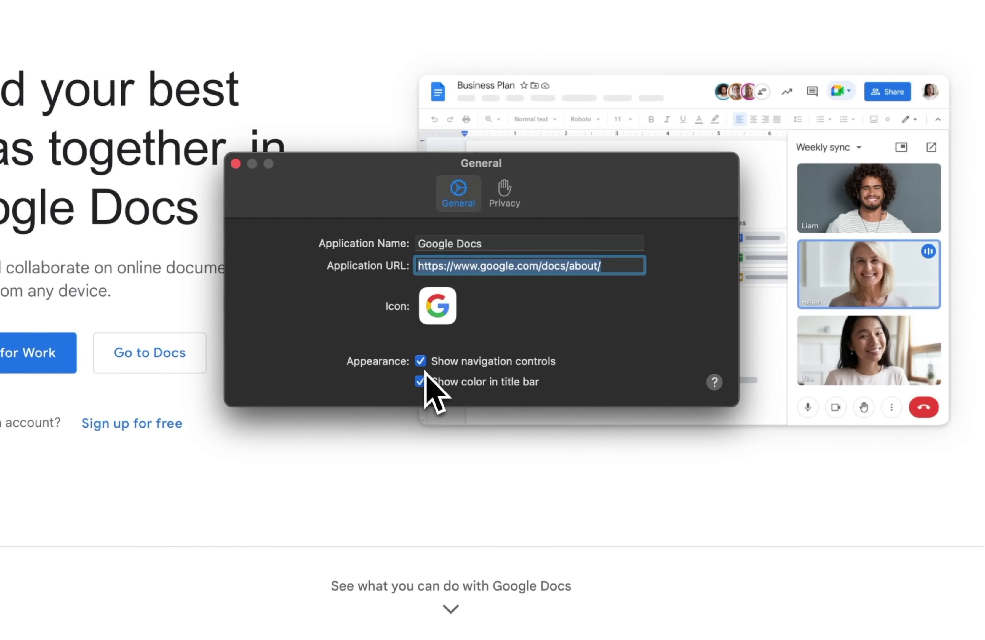
click(422, 383)
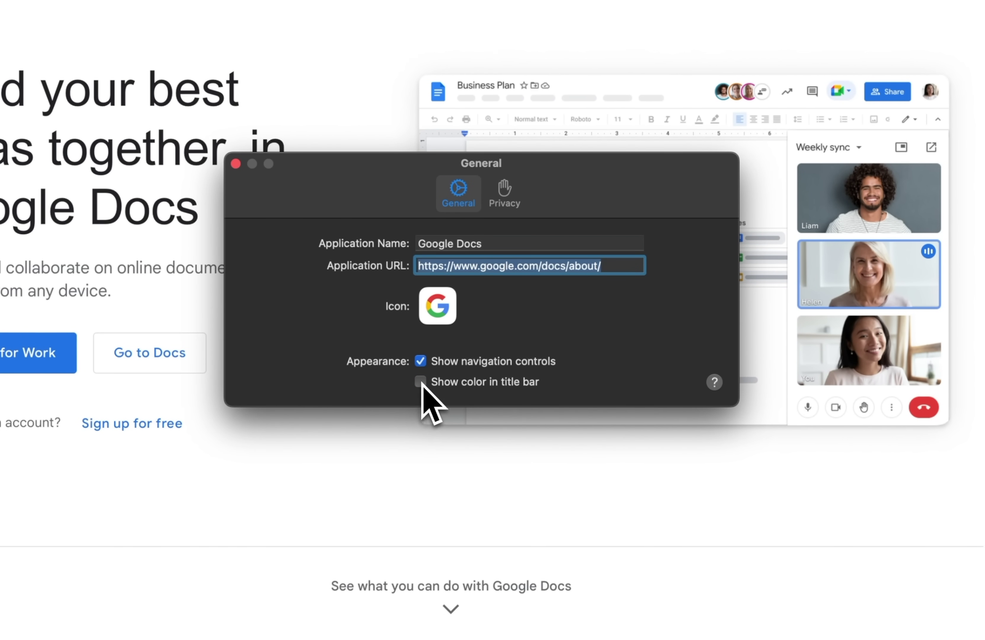
click(421, 383)
click(421, 362)
click(420, 361)
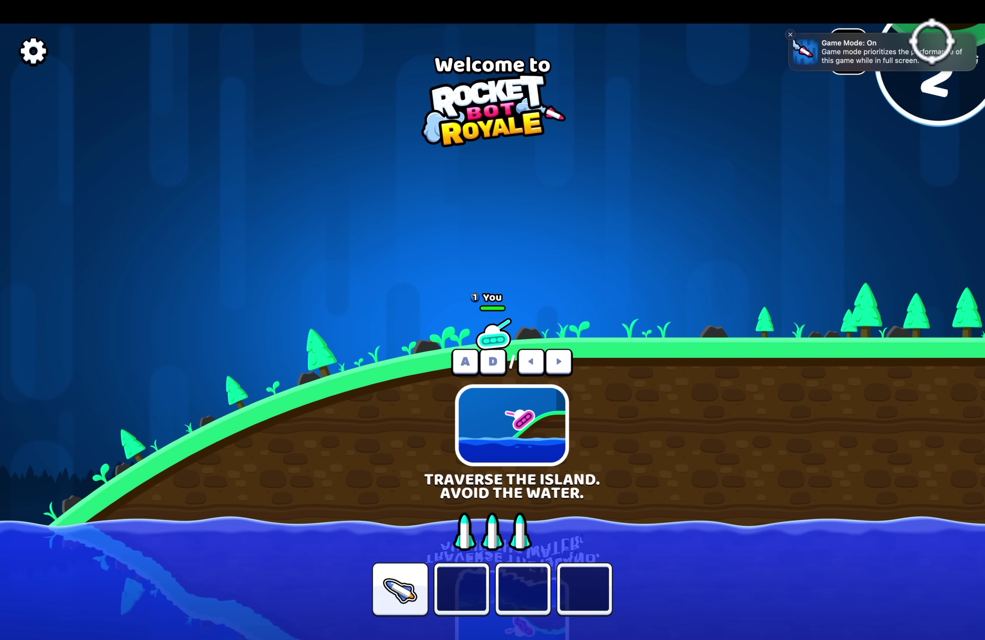
- Take the Rocket Bot Royale game out of full screen and turn Game Mode off
mouse_move(13, 8)
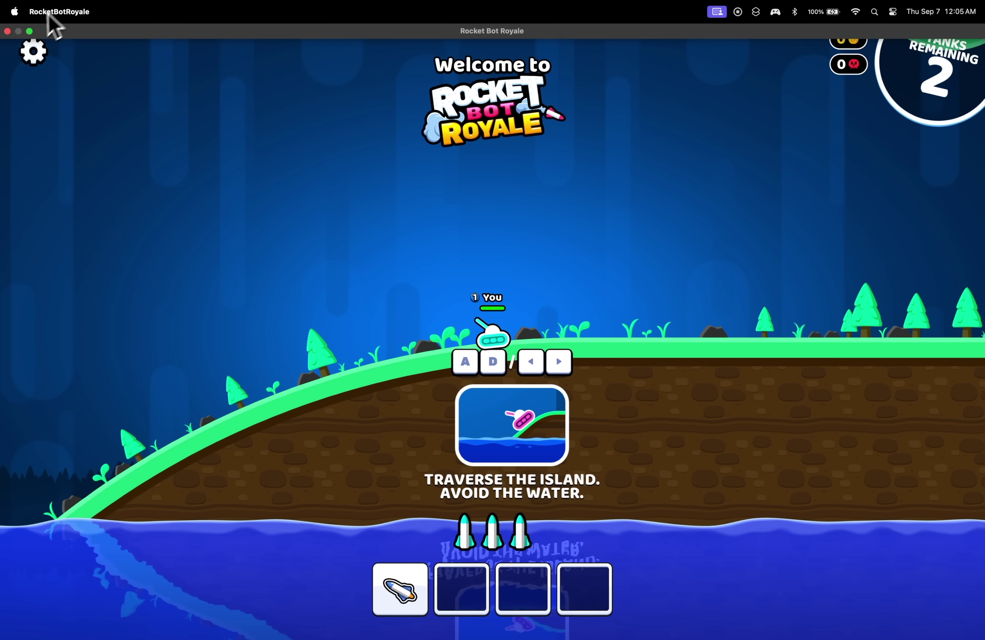
click(29, 28)
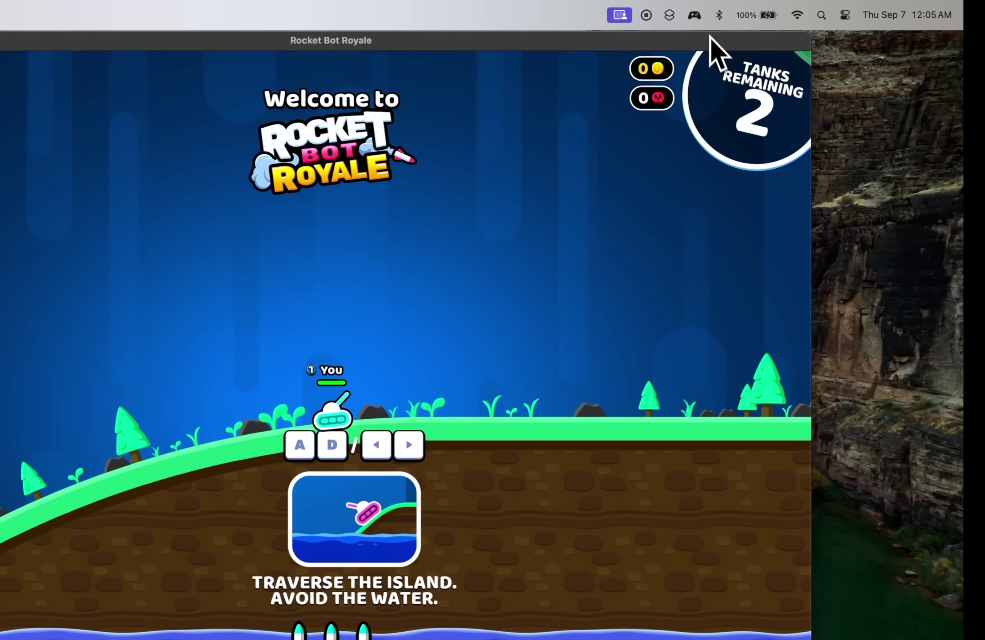
click(698, 15)
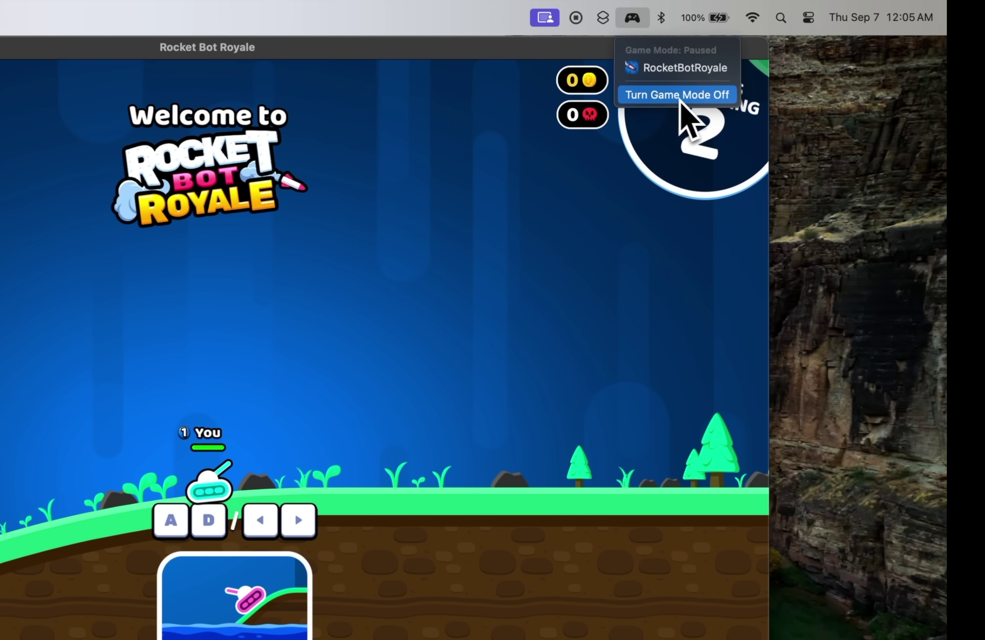
click(669, 96)
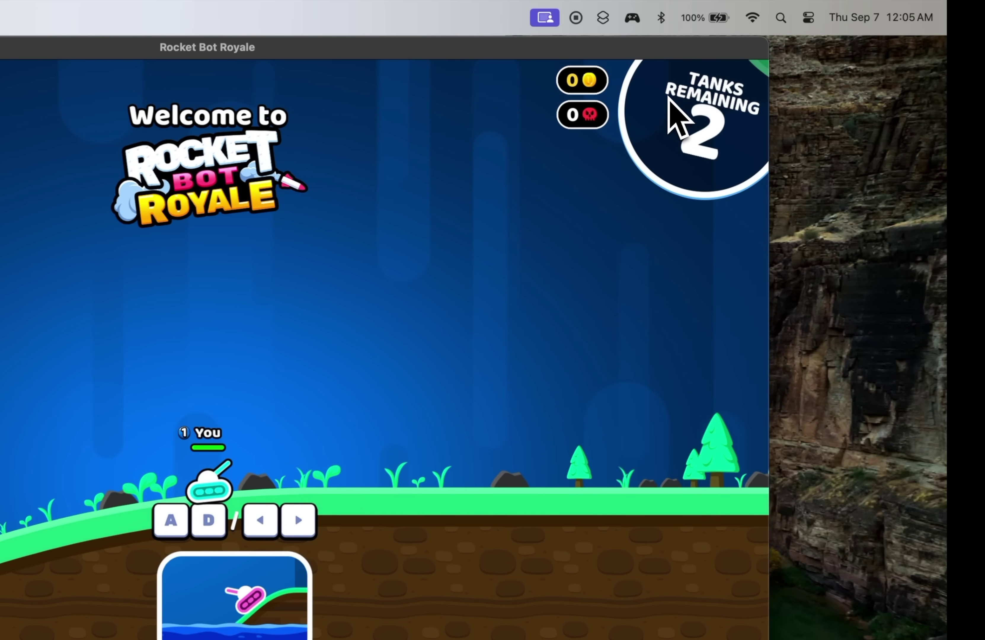
- Turn Game Mode back on for the game and check its status
click(630, 17)
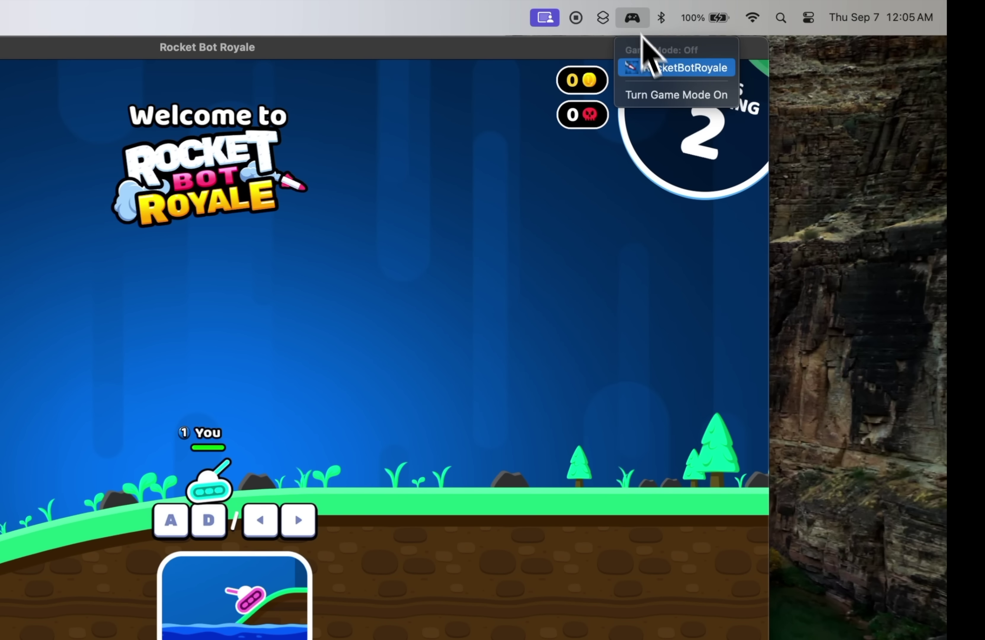
click(661, 96)
click(643, 17)
click(644, 17)
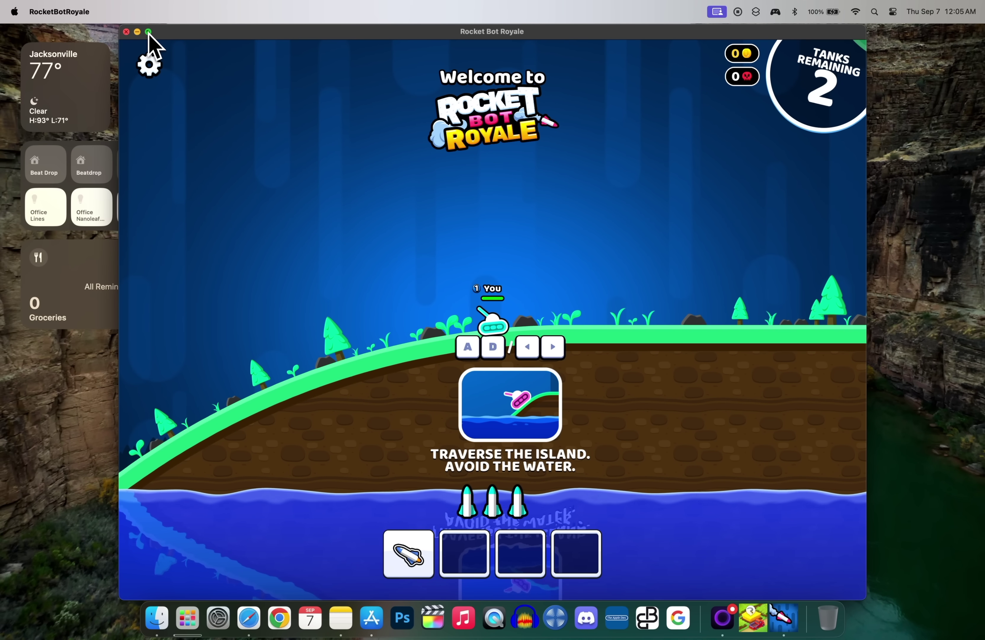
click(776, 12)
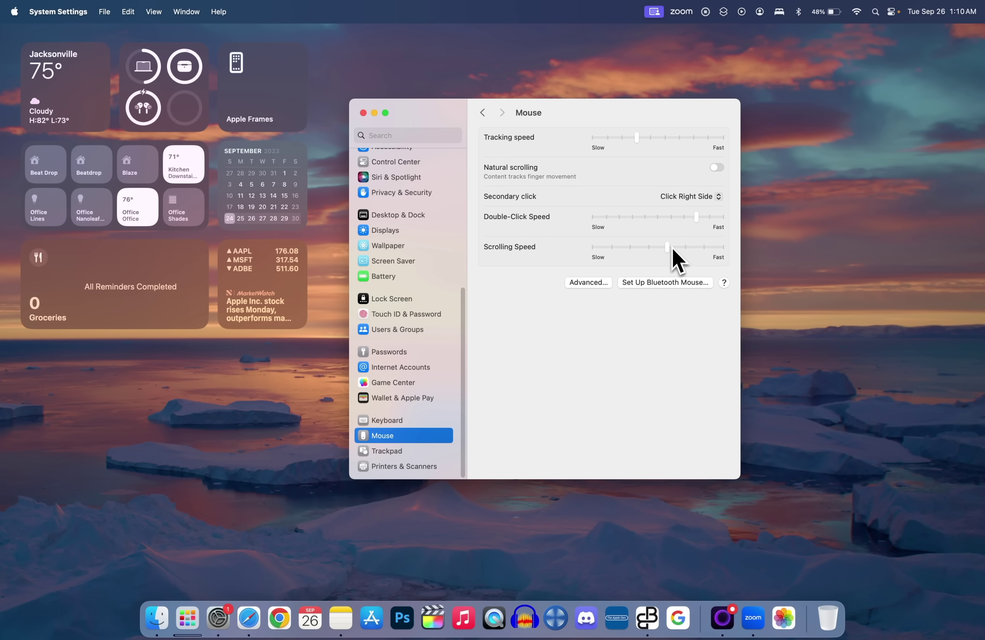
- Raise the mouse tracking speed to two notches below Fast
drag(672, 140, 682, 158)
click(694, 139)
click(411, 419)
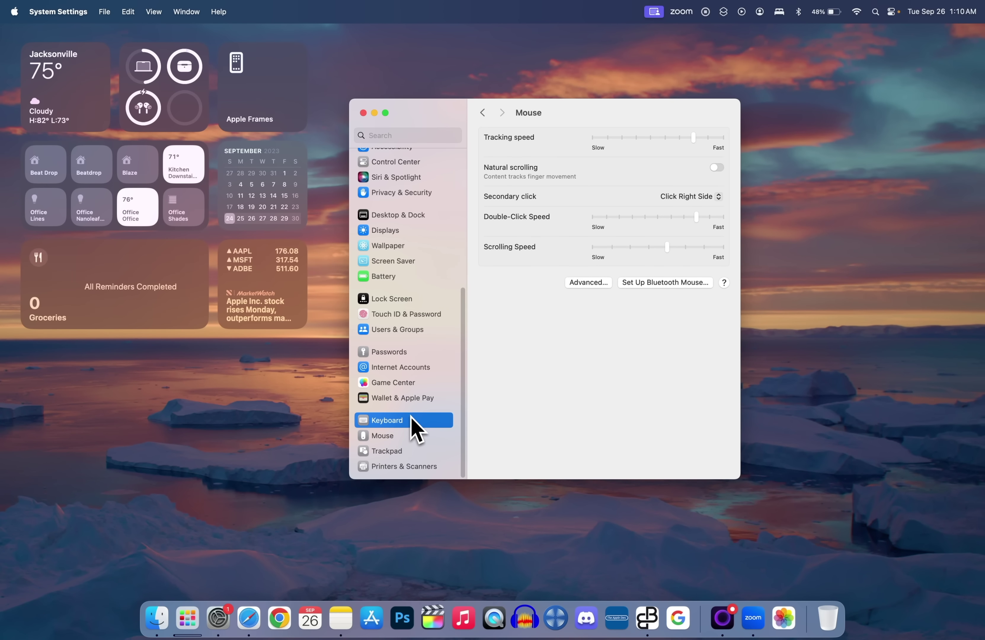
- Return to the Mouse settings and view the advanced Pointer acceleration option without changing it
click(411, 435)
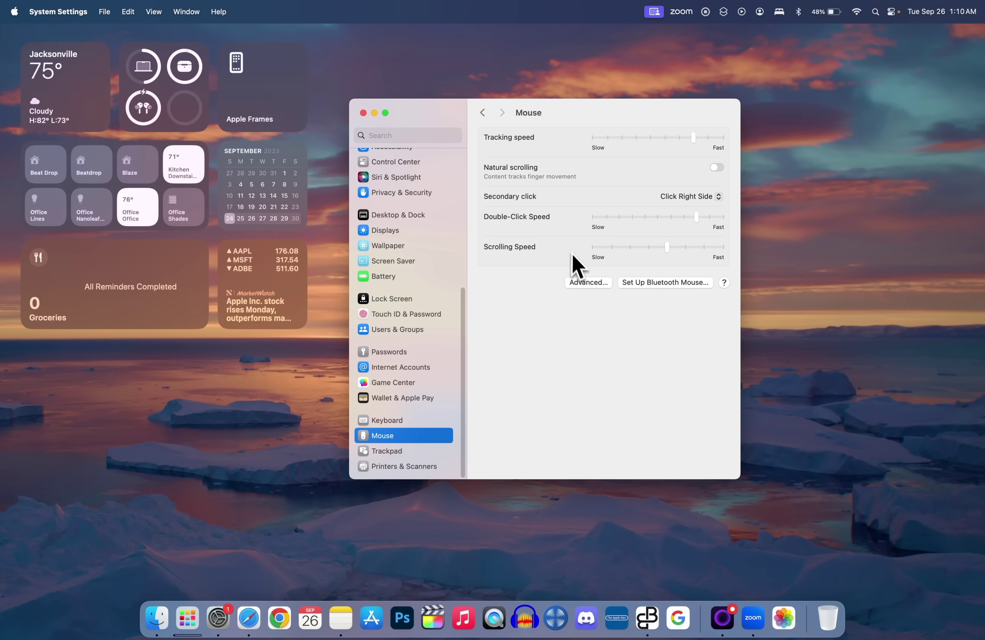
click(588, 283)
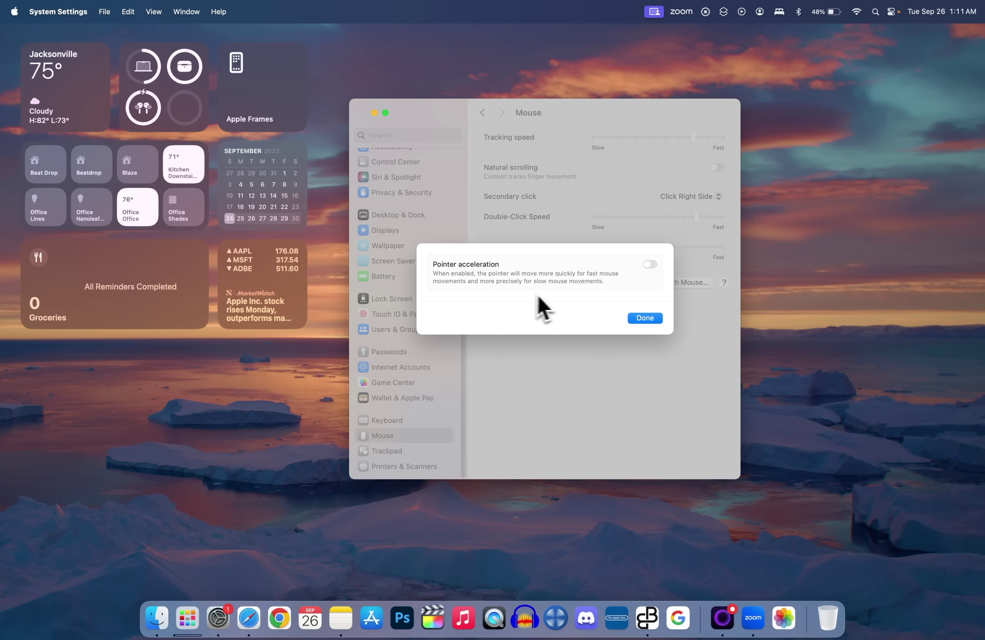
click(645, 318)
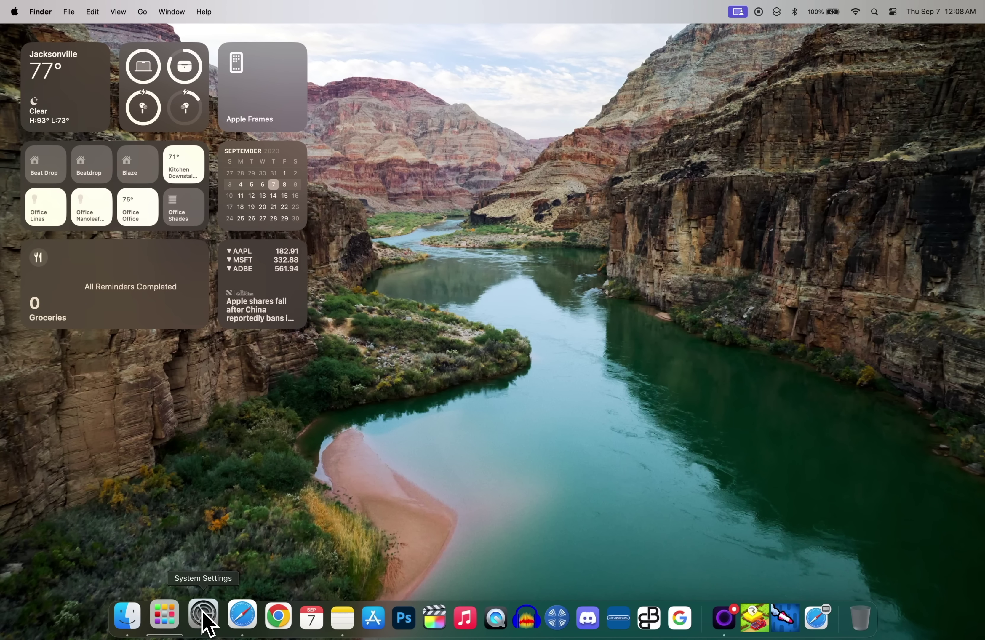
- In System Settings, open the connected AirPods Pro's details, try the When last connected to this Mac option, and restore Automatically
click(201, 609)
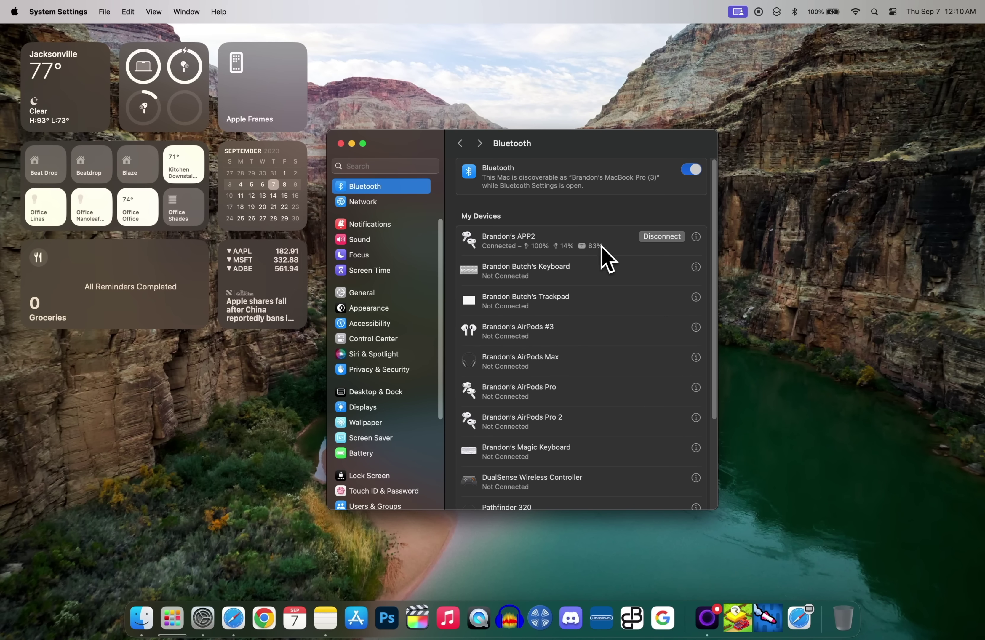
click(697, 237)
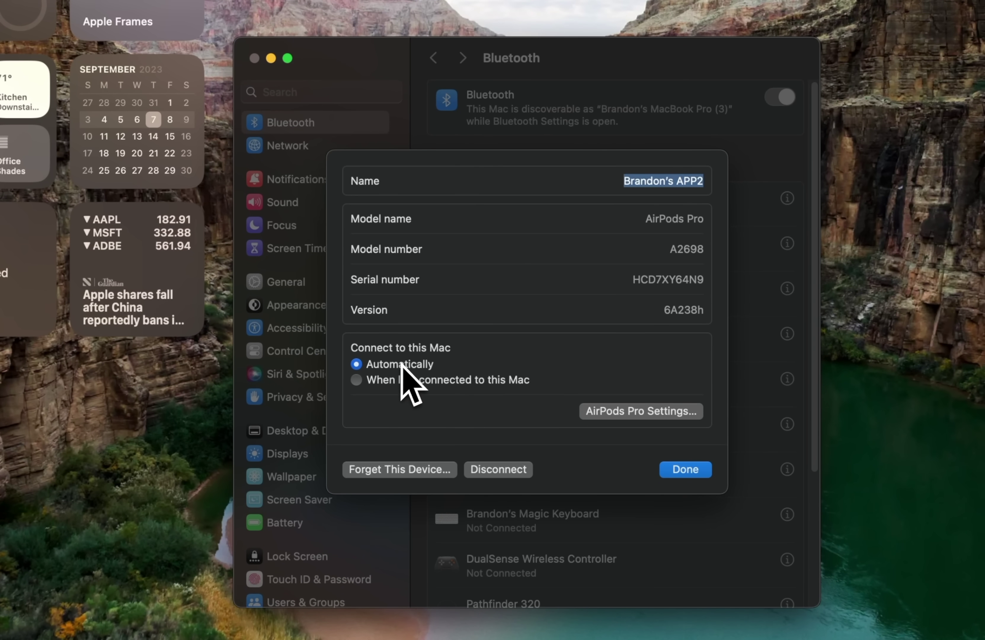
click(395, 376)
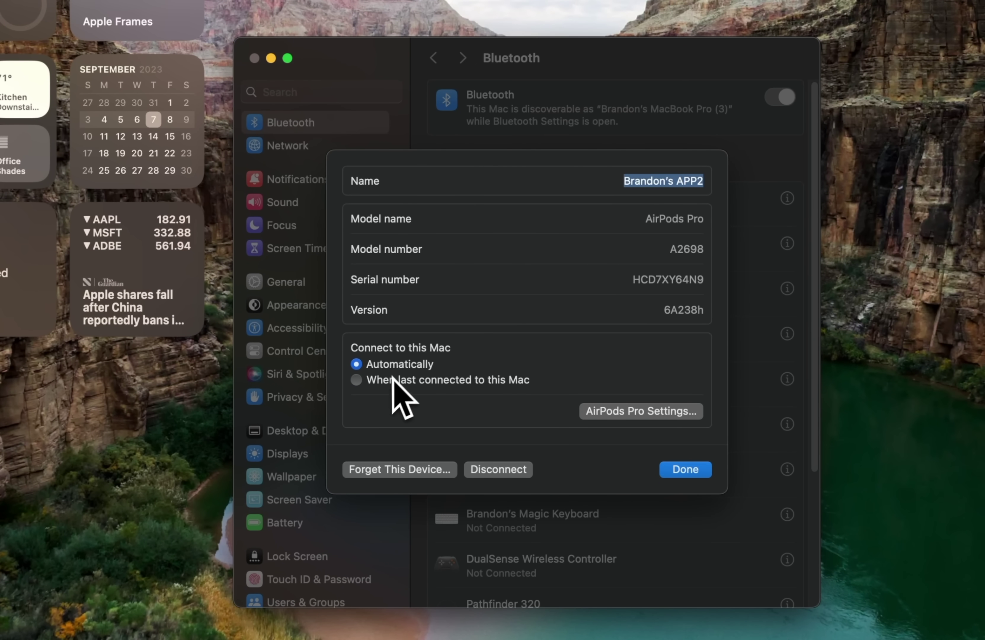
click(385, 379)
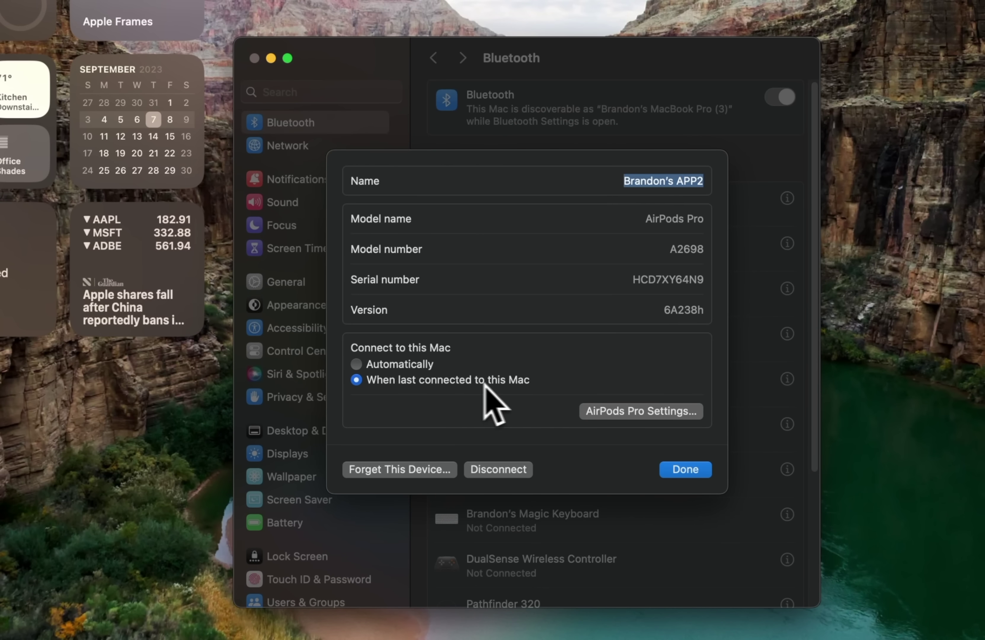
click(411, 368)
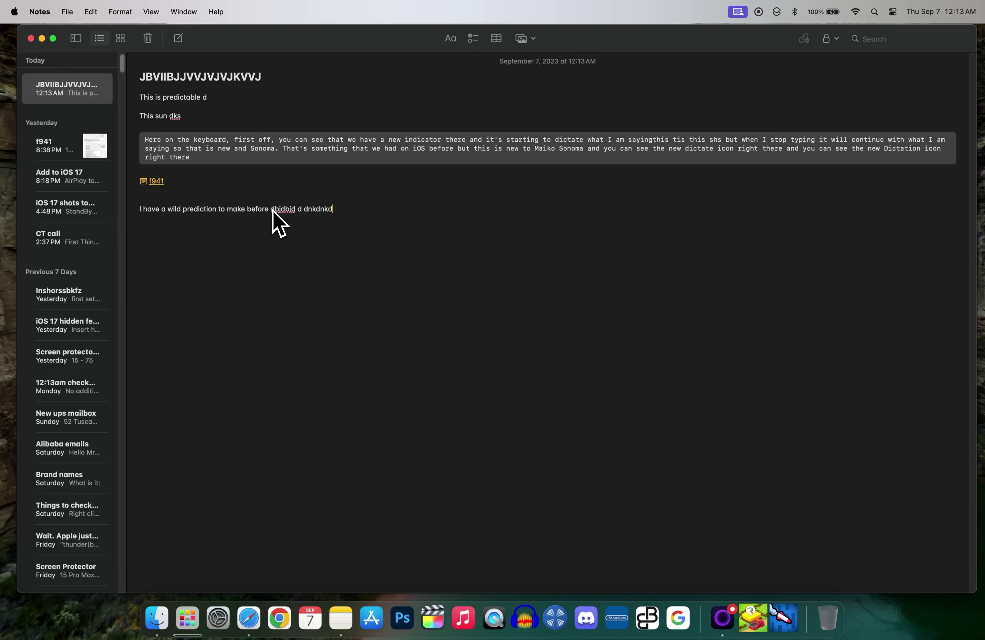
- Switch to System Settings and turn off Show inline predictive text in the keyboard's input source options
click(226, 624)
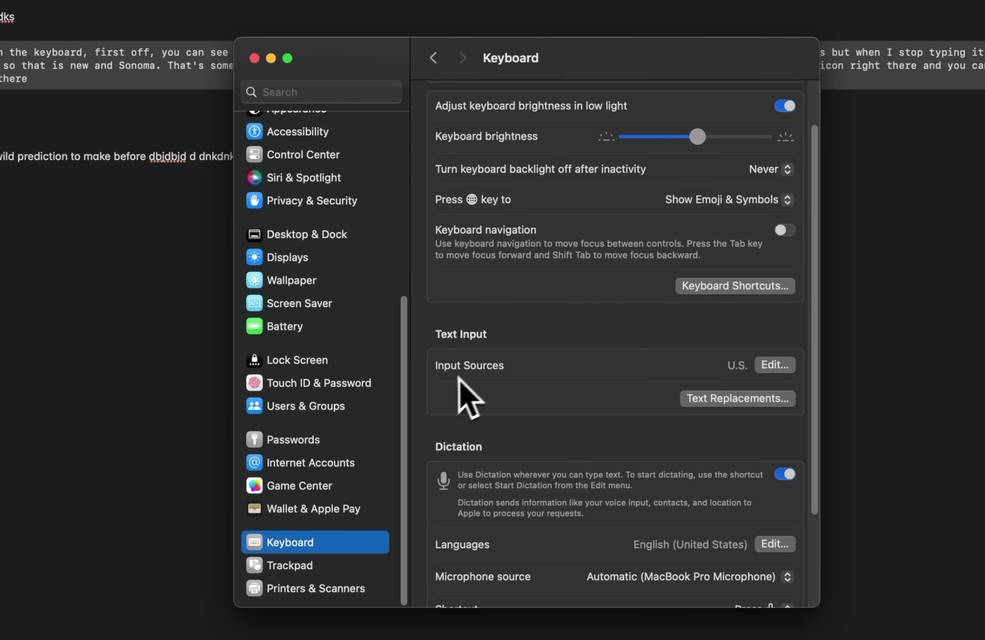
click(775, 365)
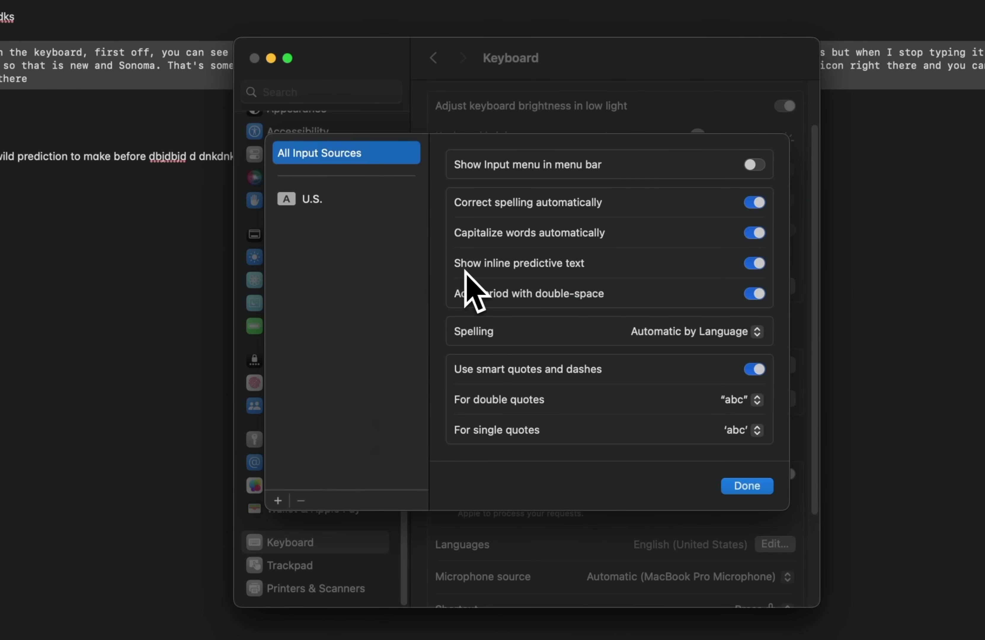
click(754, 264)
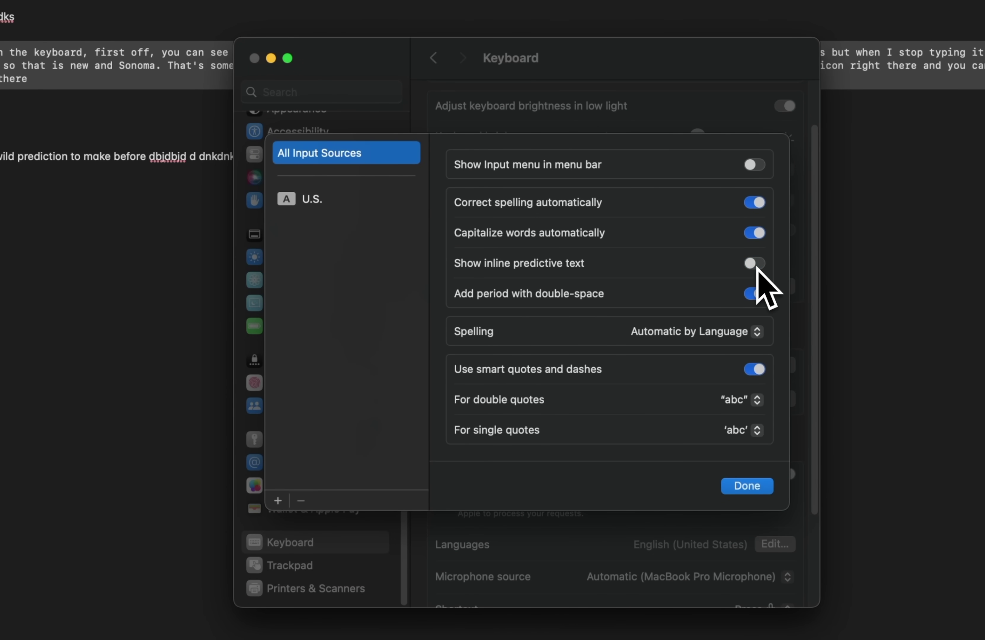
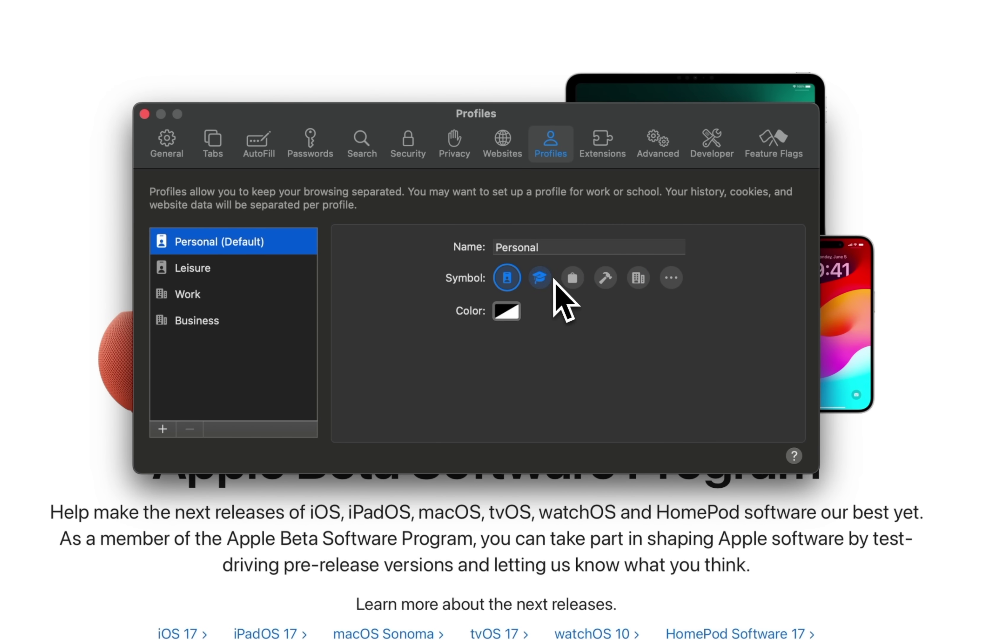
click(162, 429)
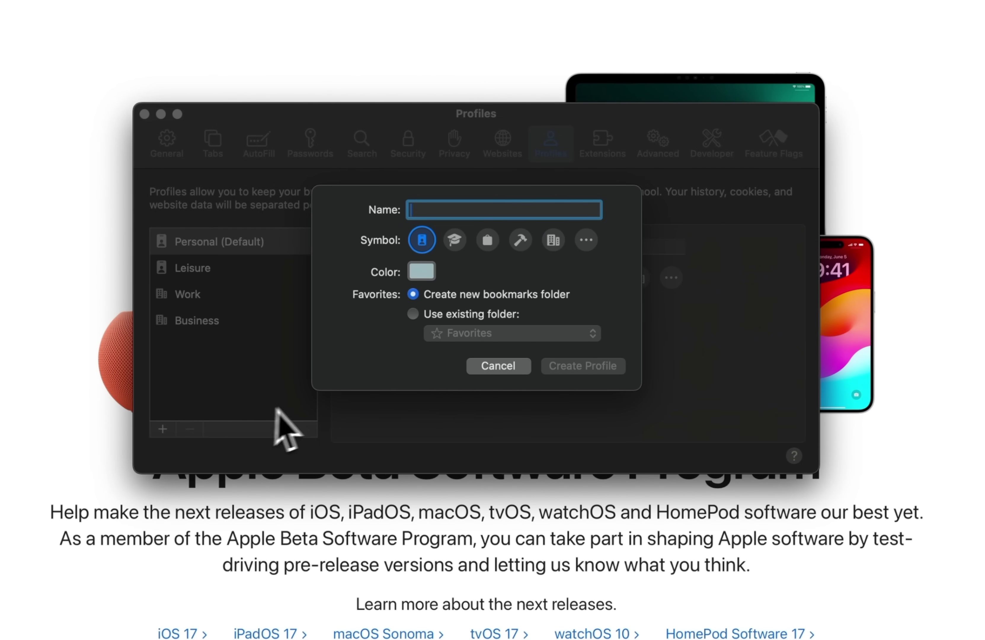
click(505, 365)
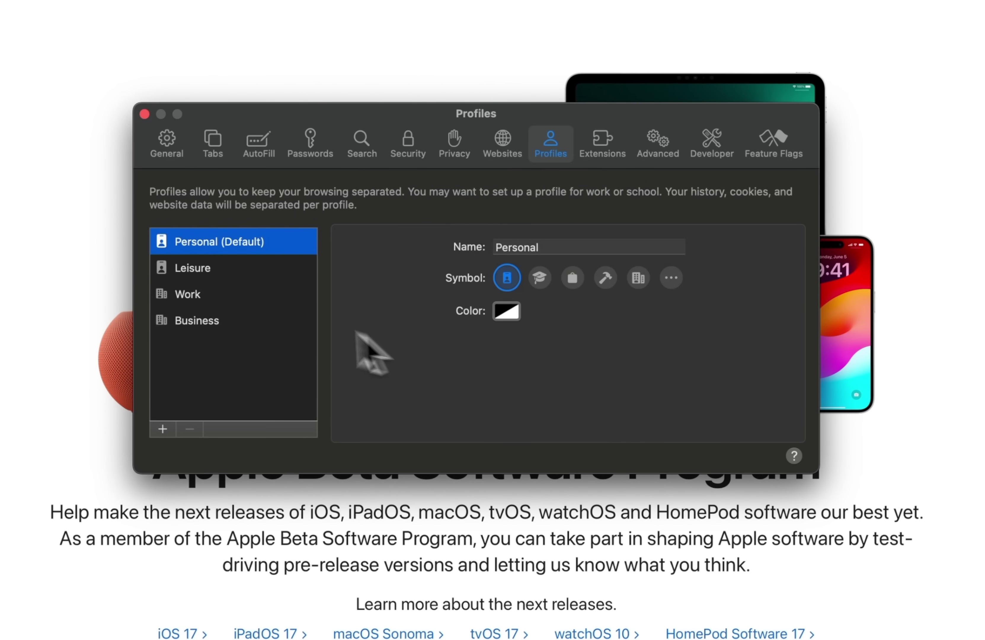
- Select the Leisure profile and review its Favorites folder and new window choices, keeping the updates folder
click(259, 273)
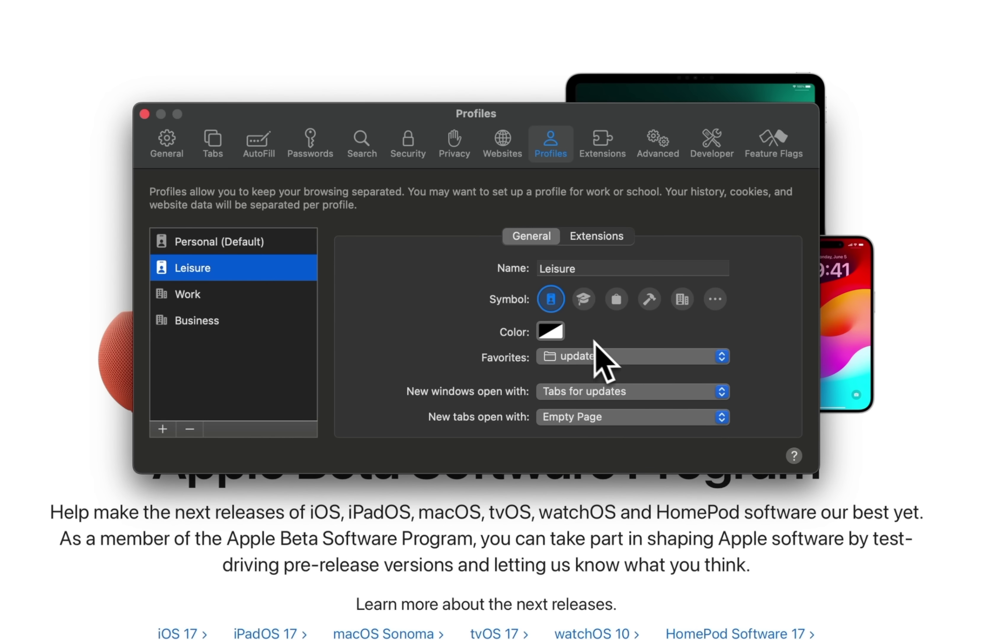
click(589, 357)
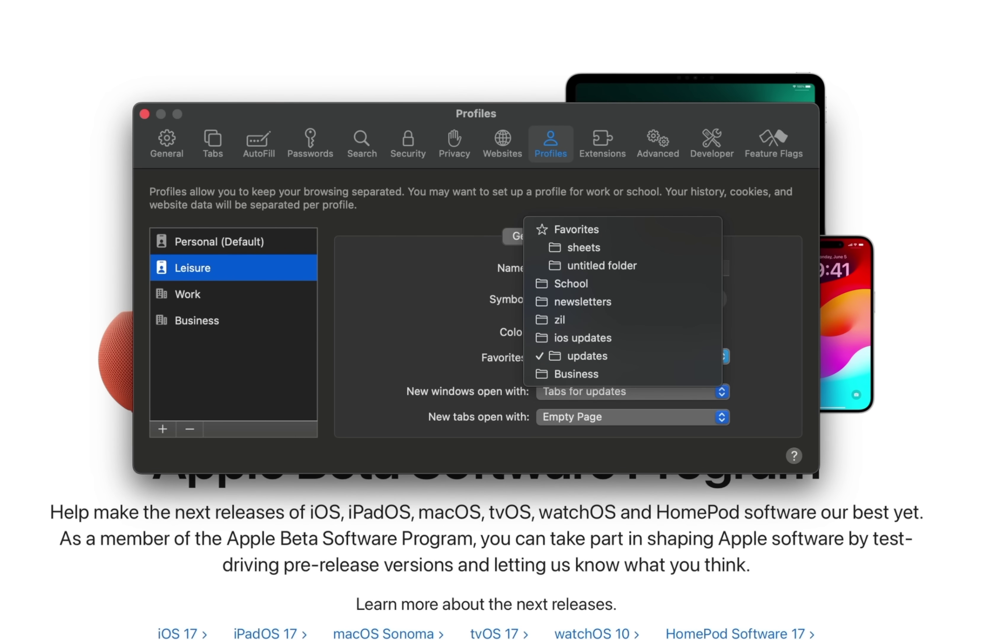
click(463, 314)
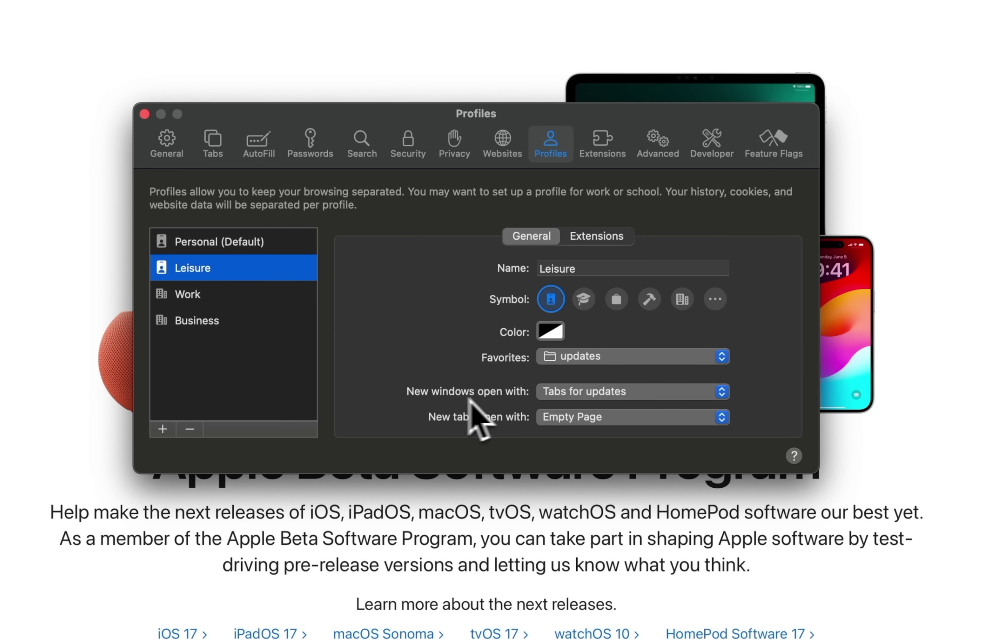
click(559, 395)
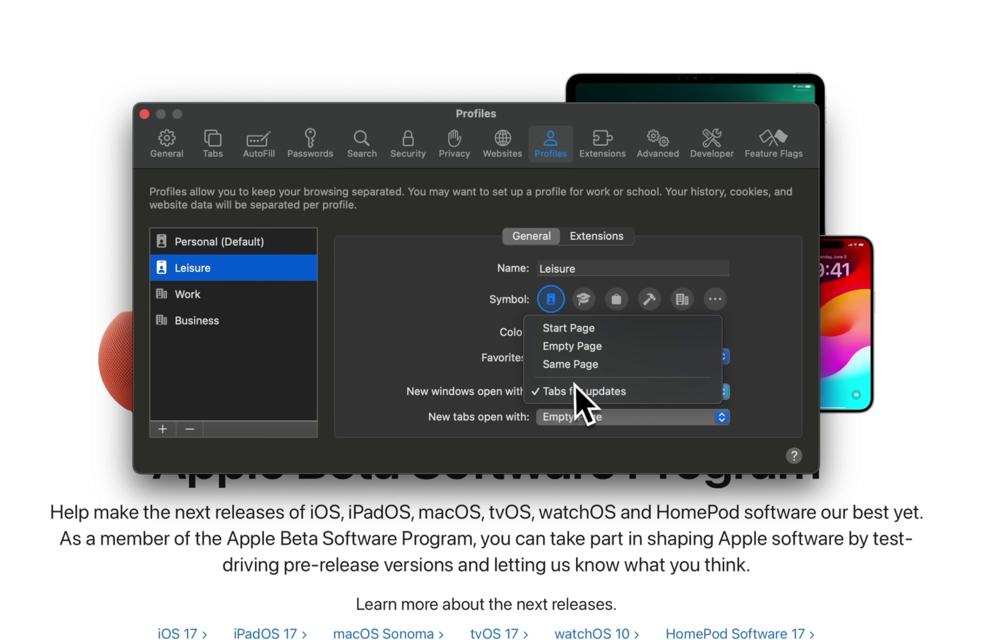
click(458, 336)
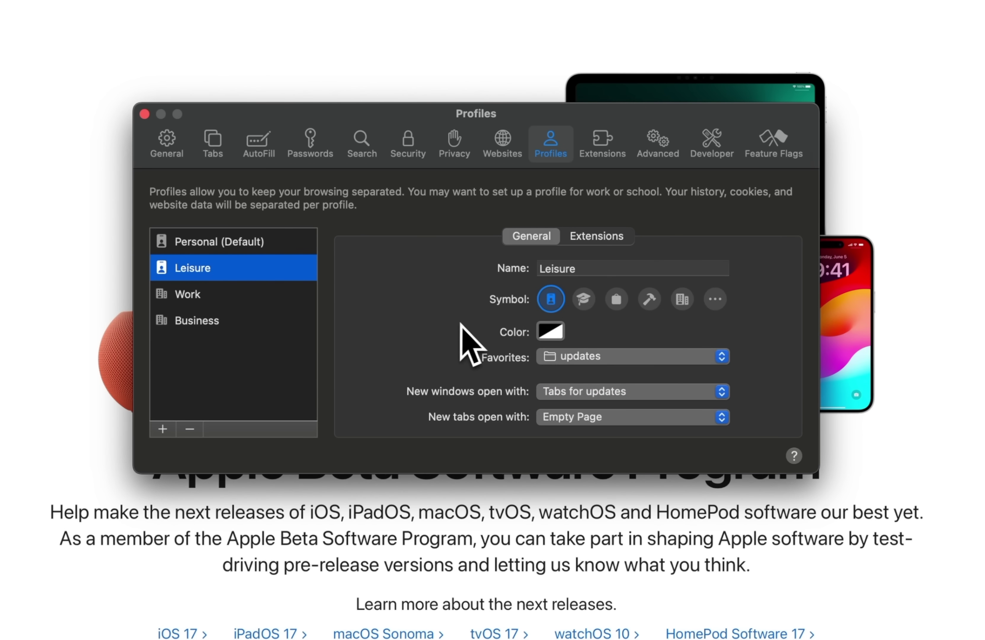
click(614, 359)
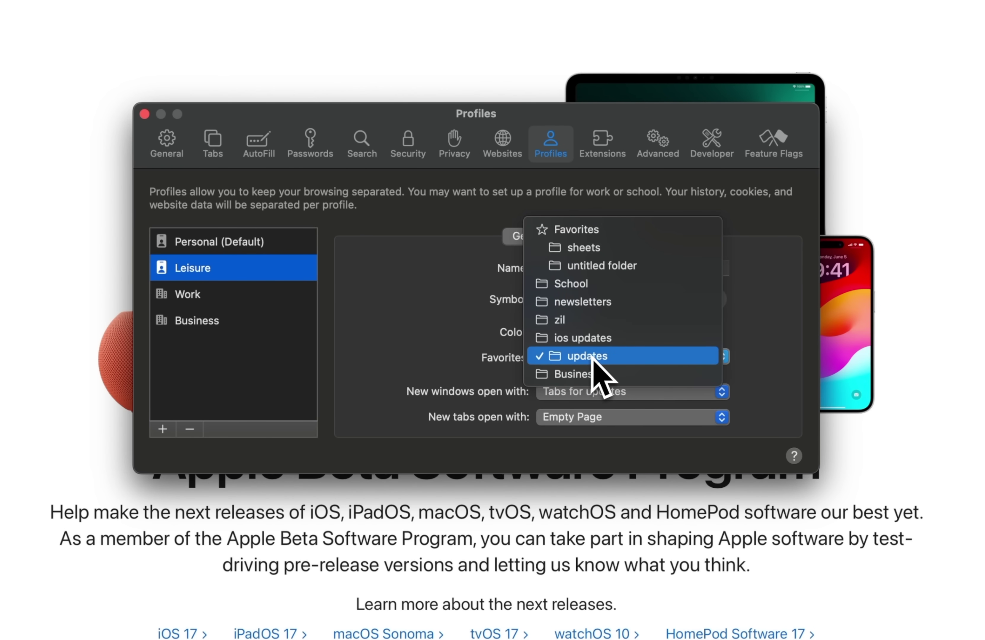
click(593, 357)
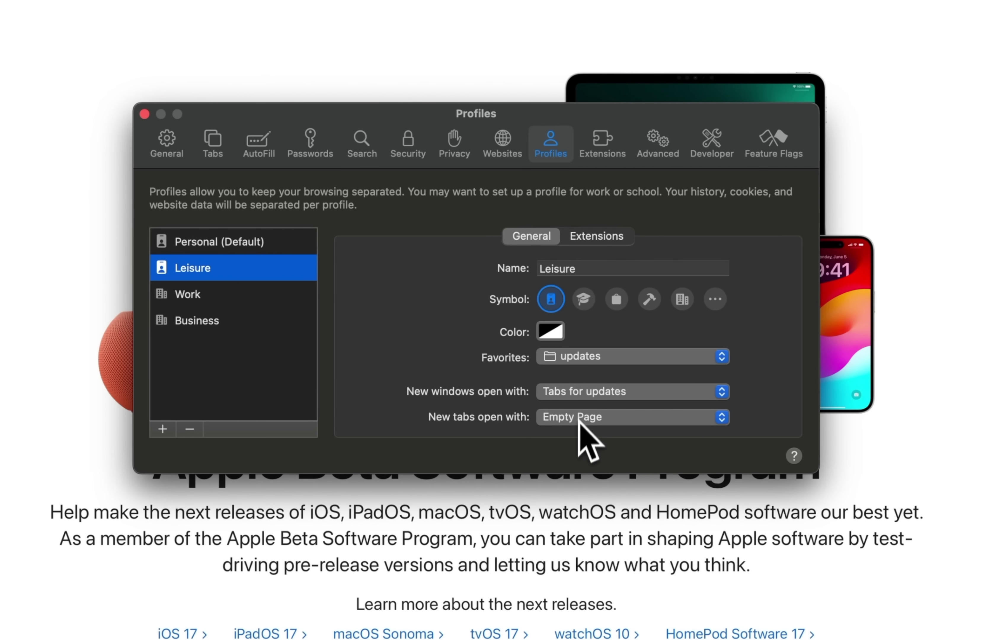
- Look through the extensions available to the Leisure profile and open Safari's Privacy settings
click(599, 236)
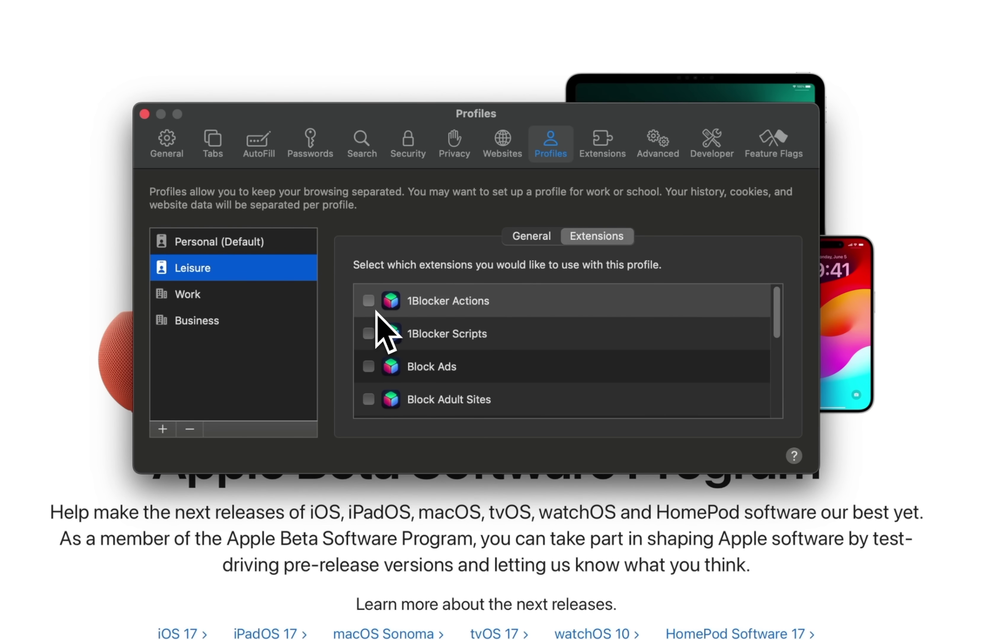
scroll(387, 328, down, 8)
click(532, 236)
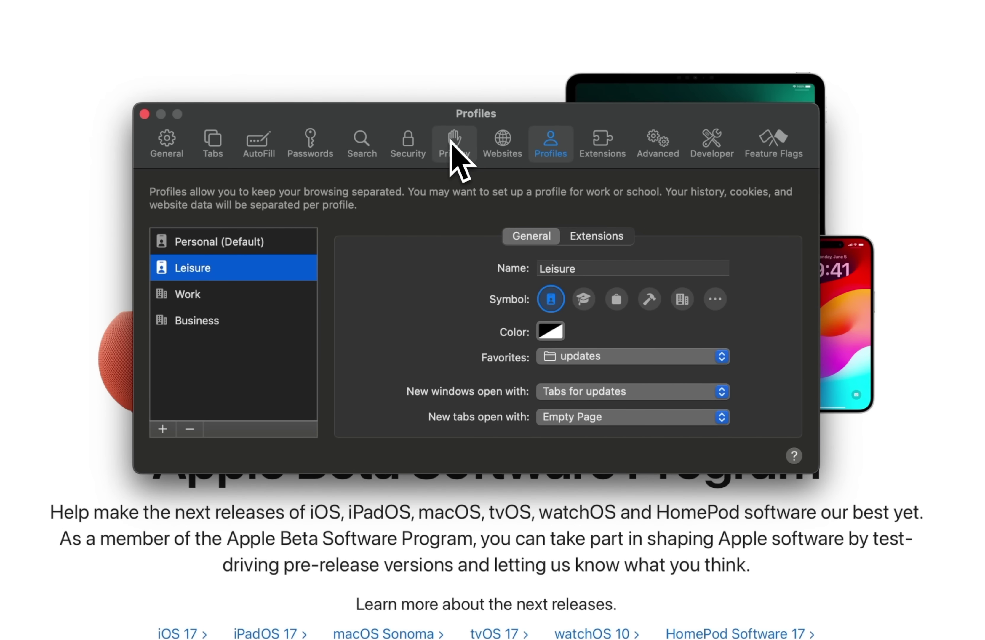
click(454, 143)
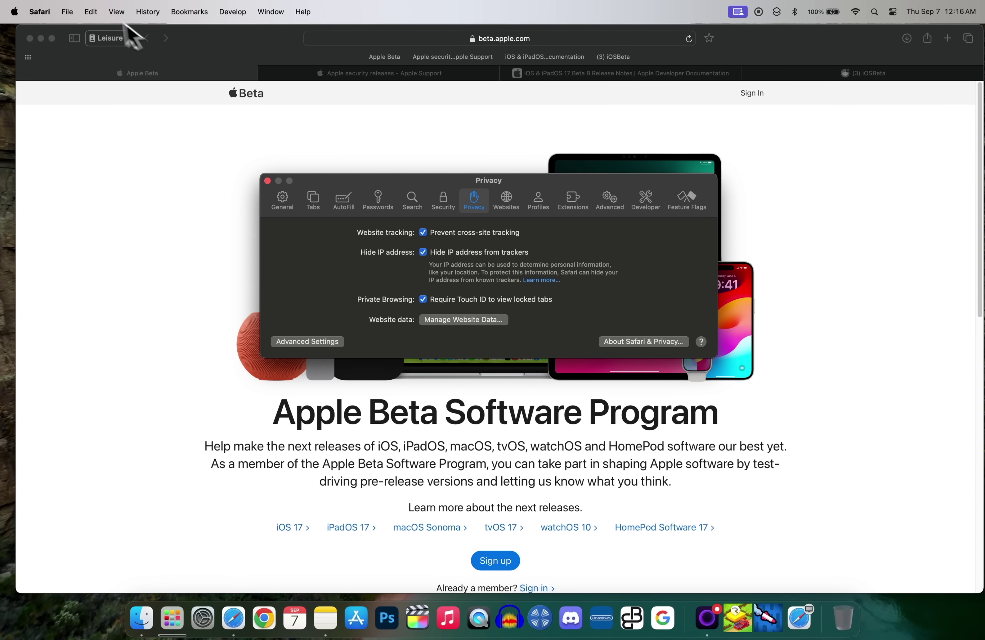
- Open a new private browsing window, close it, and check Safari's available new-window commands
click(67, 11)
click(77, 40)
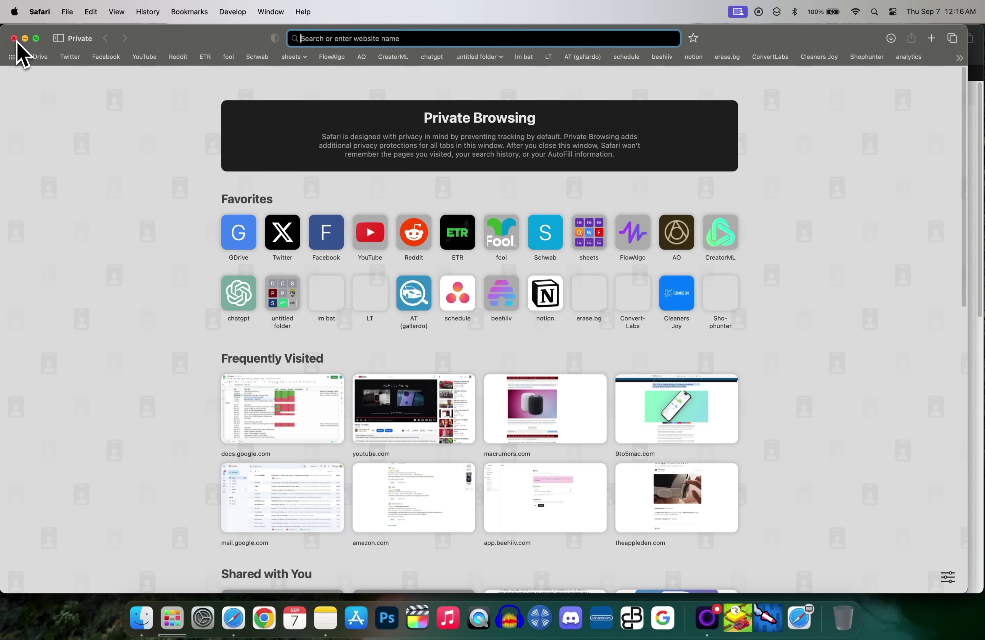
click(14, 38)
click(67, 12)
mouse_move(83, 33)
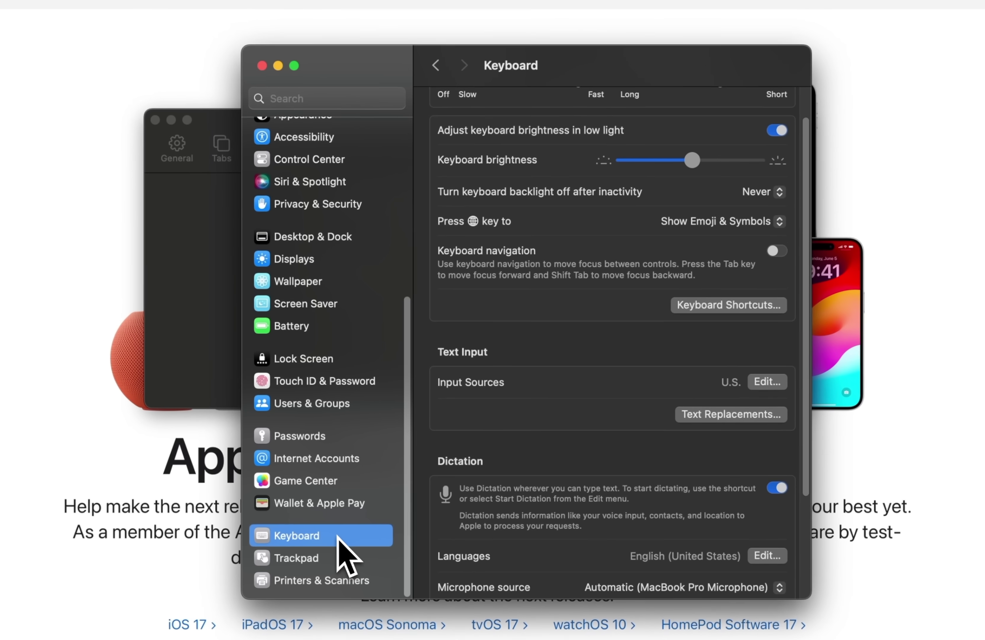
- Switch to System Settings and add a Safari app shortcut for the menu title Open new Business Window
click(723, 311)
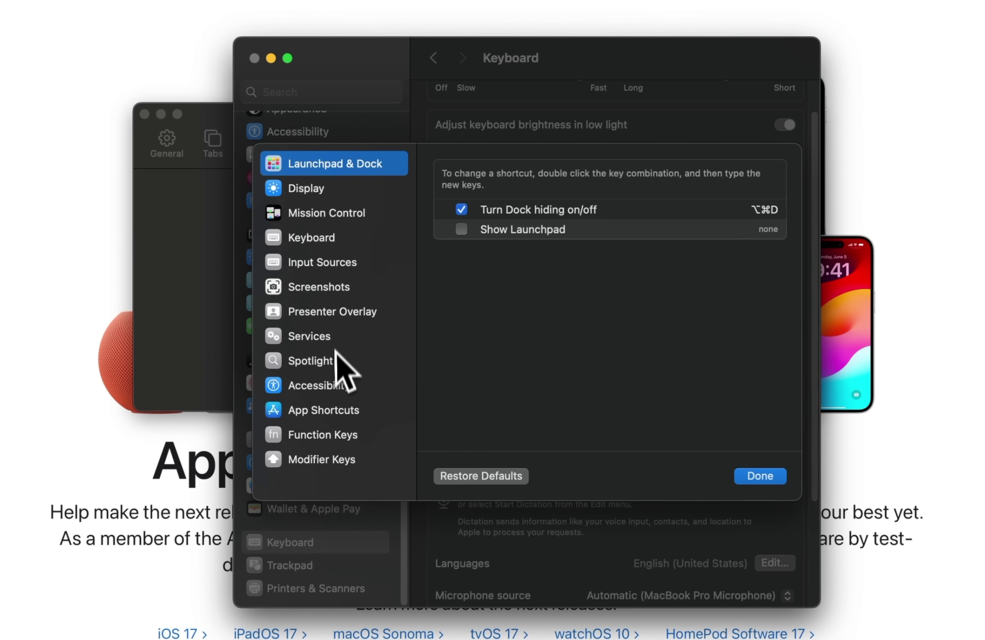
click(332, 412)
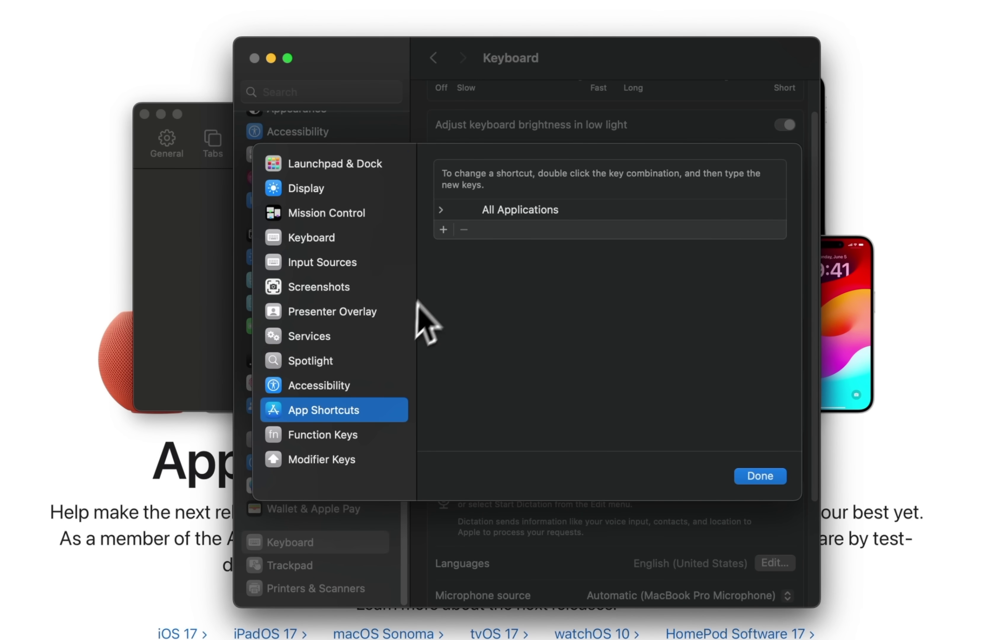
click(440, 228)
click(665, 244)
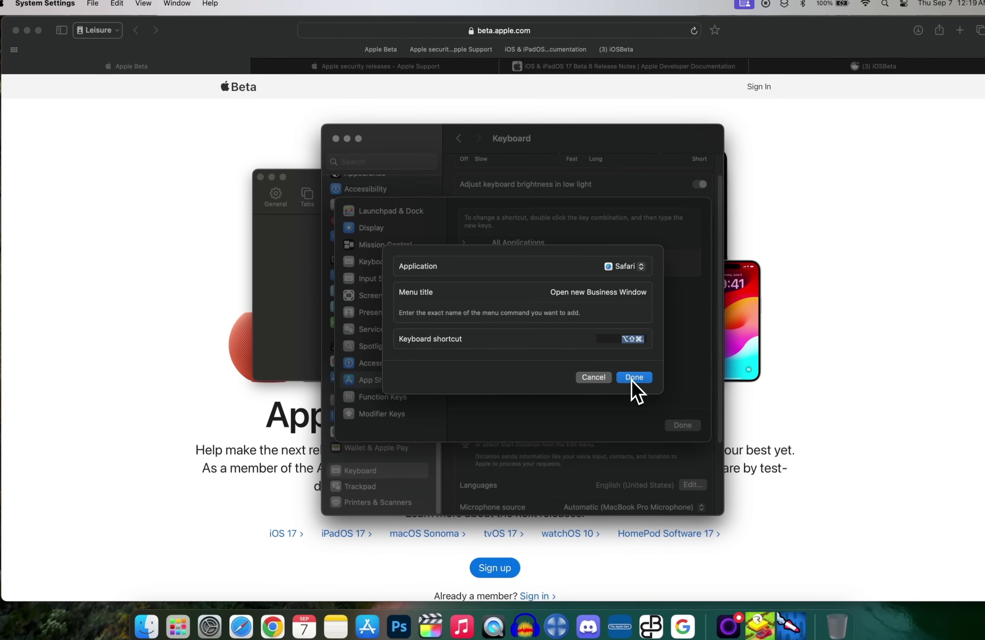
click(690, 406)
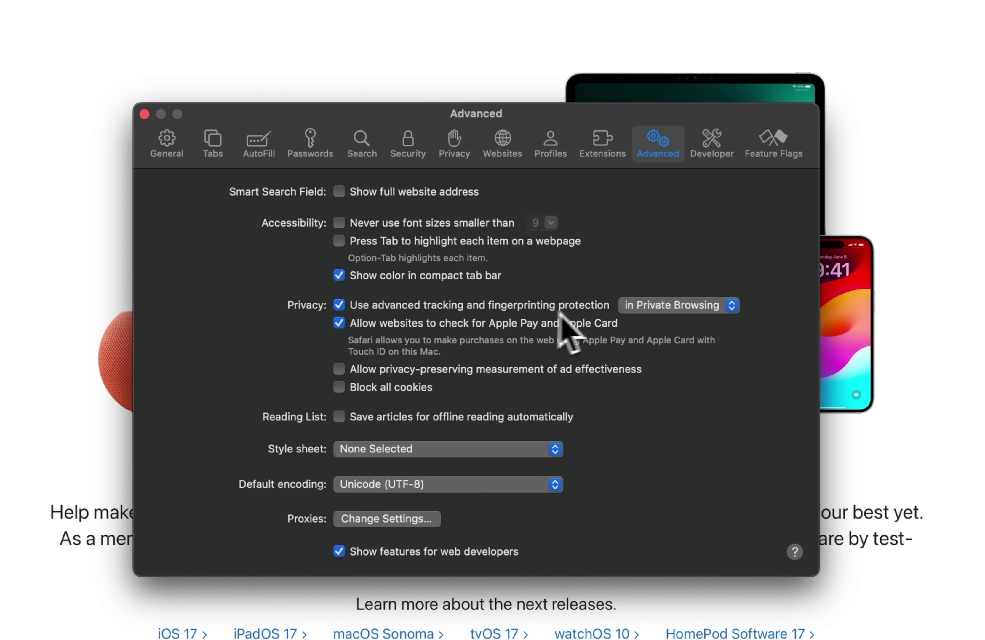
- In Safari's Advanced settings, review where advanced tracking and fingerprinting protection can apply, keeping the in Private Browsing option
click(674, 310)
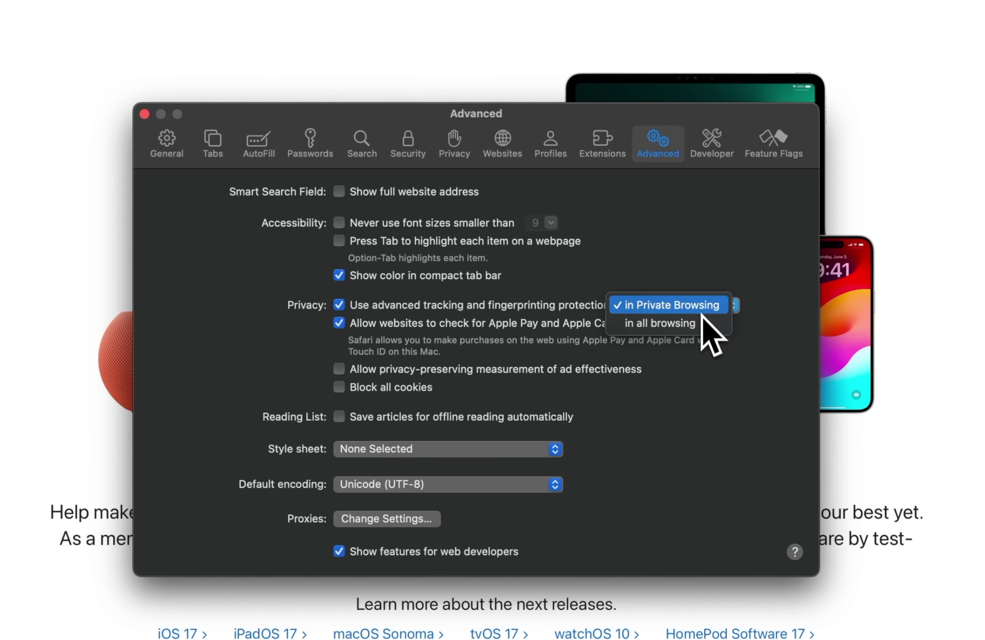
key(Escape)
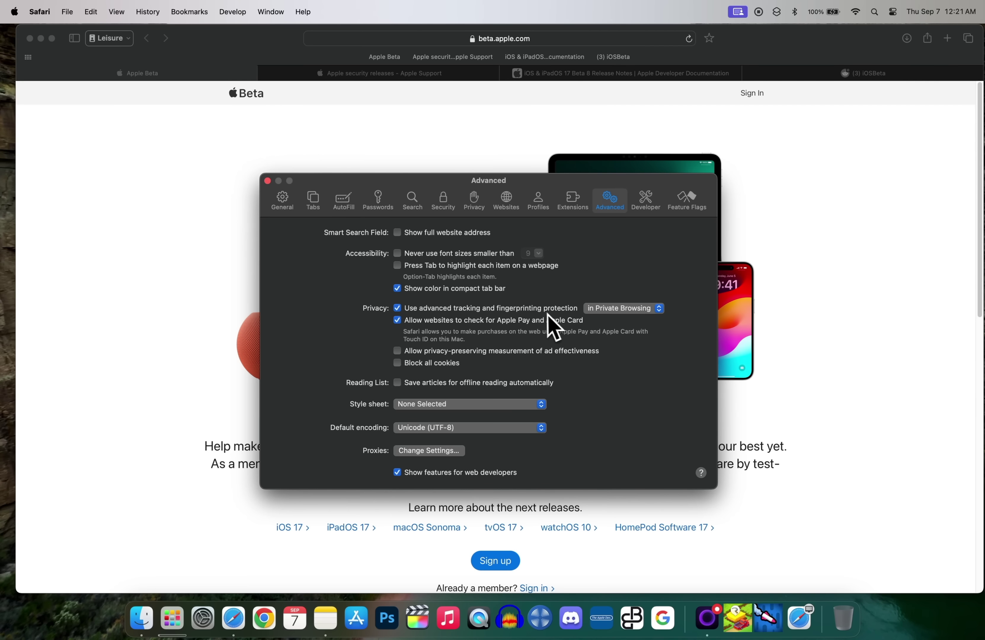
click(620, 308)
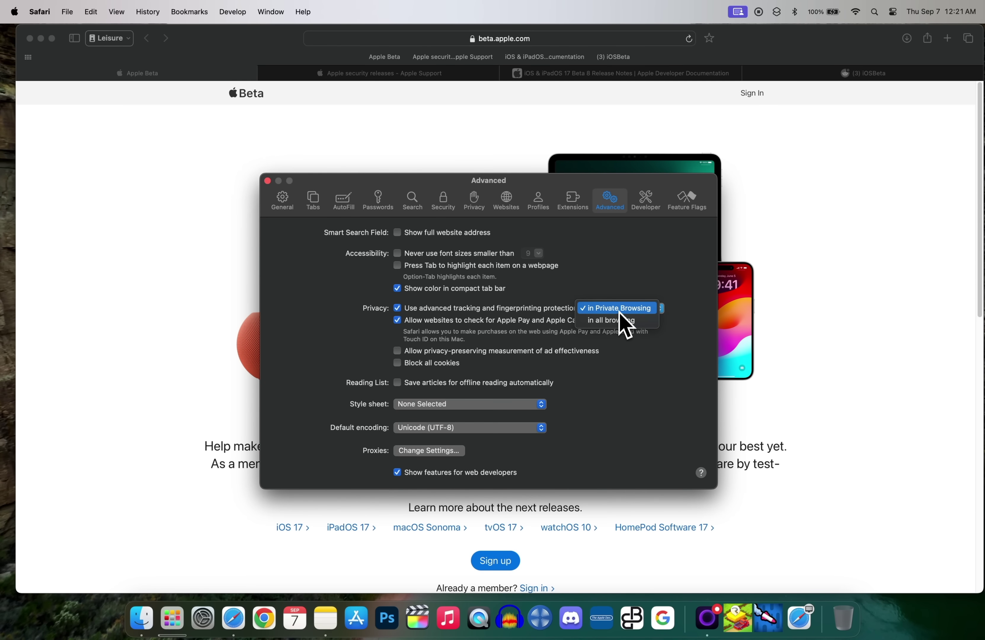
key(Escape)
- Unlock Safari's saved passwords and review the password options for AutoFill, iCloud Keychain and automatic verification code cleanup
drag(472, 204, 542, 193)
click(490, 194)
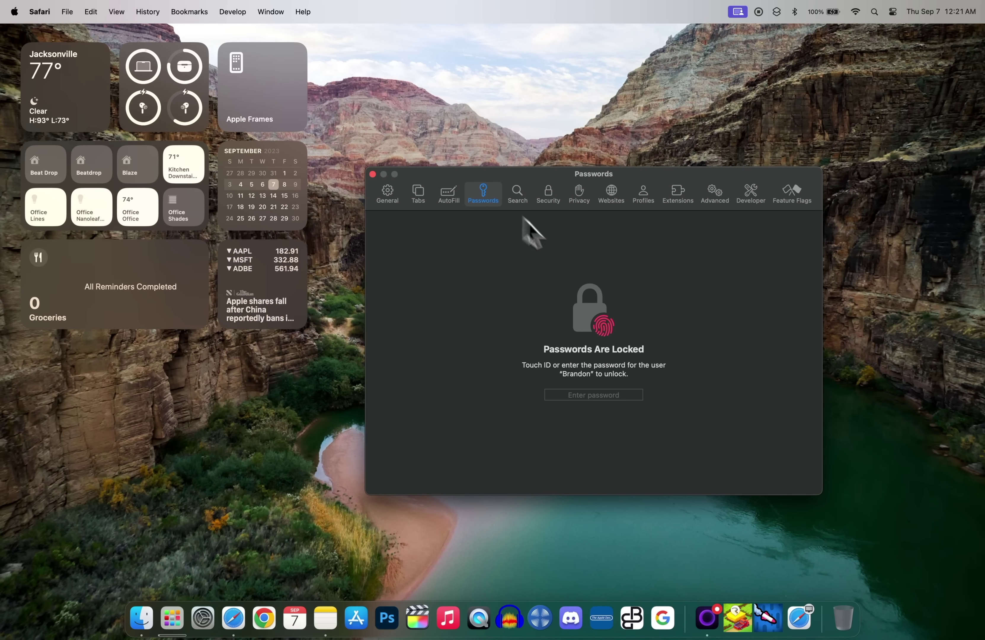
key(Return)
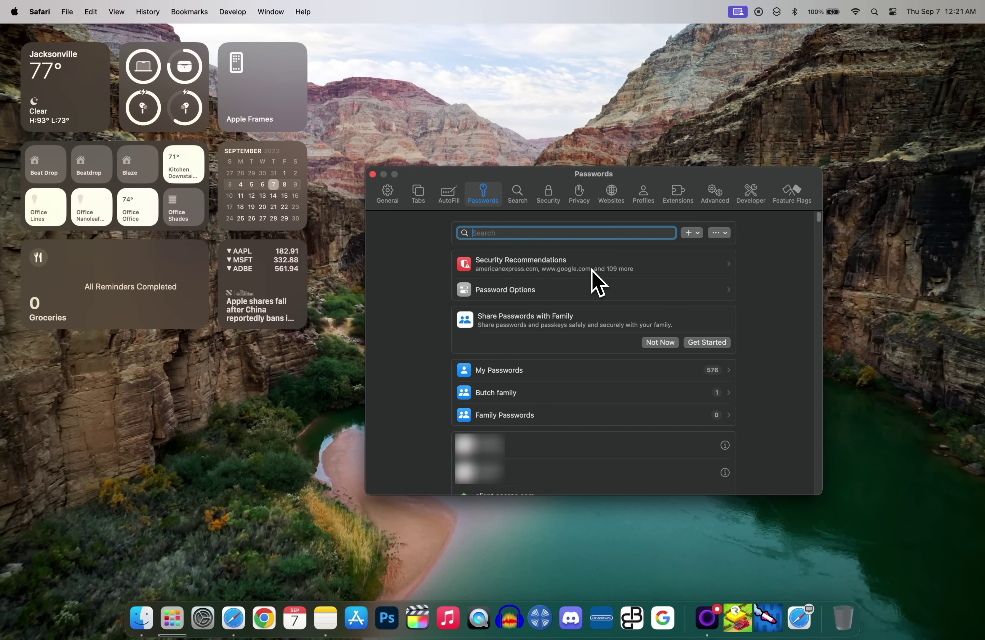
click(601, 295)
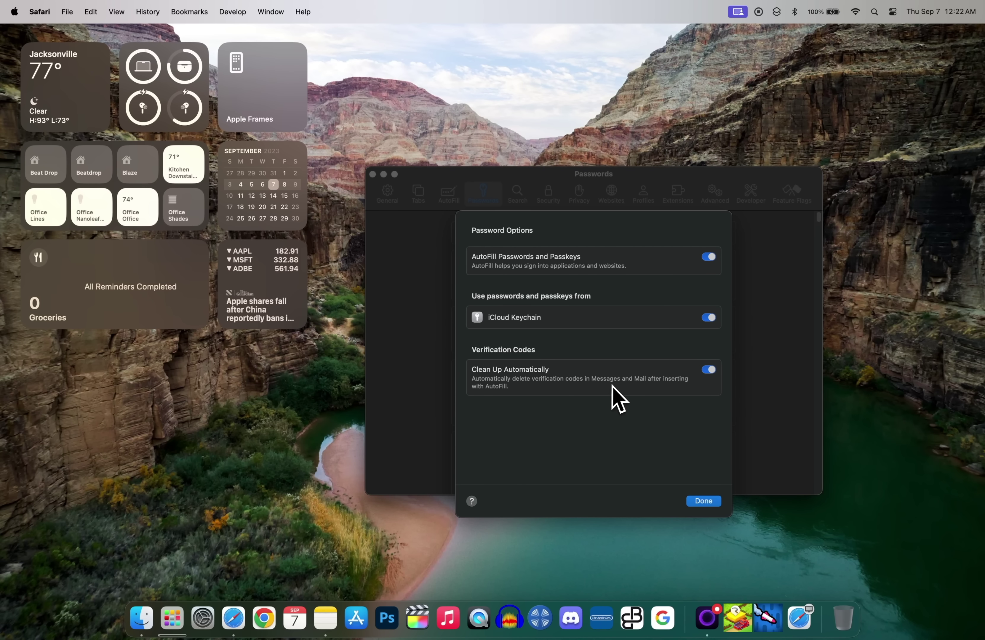
key(Return)
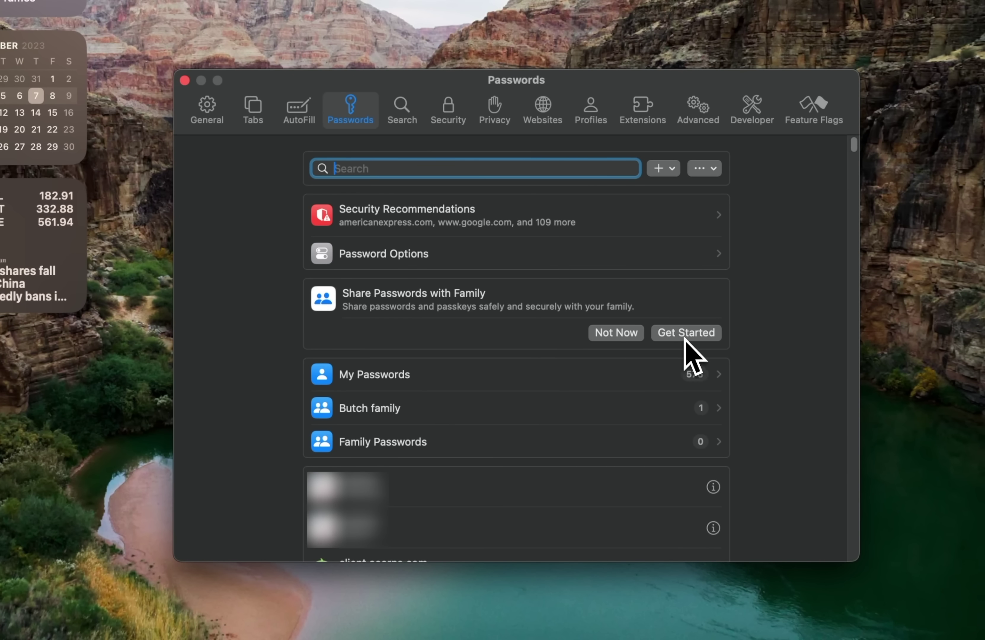
- Create a shared group named Family Passwords without adding people, and go through the list of devices that can access it
click(685, 335)
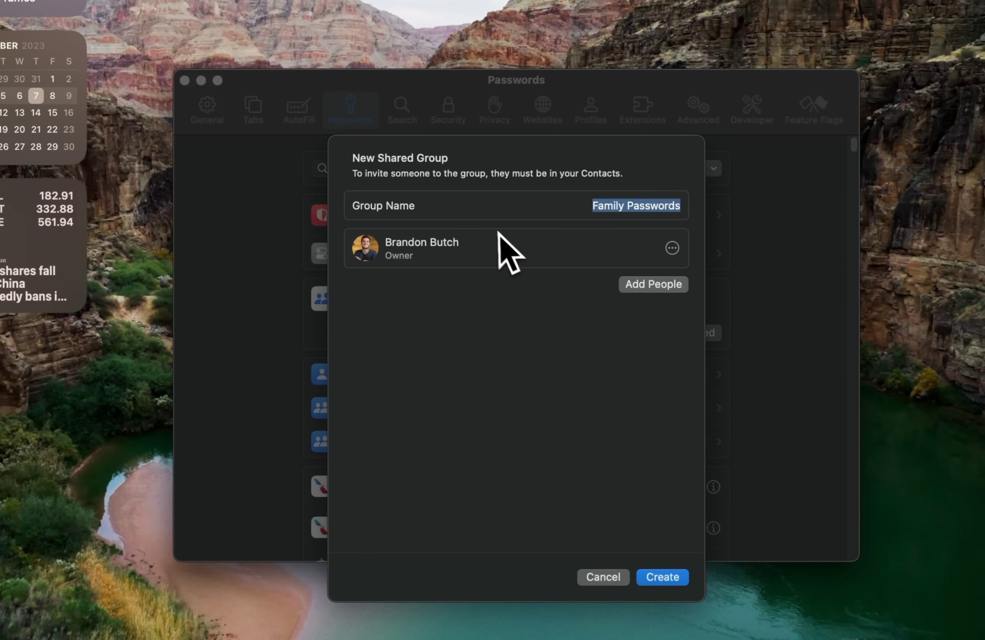
click(642, 287)
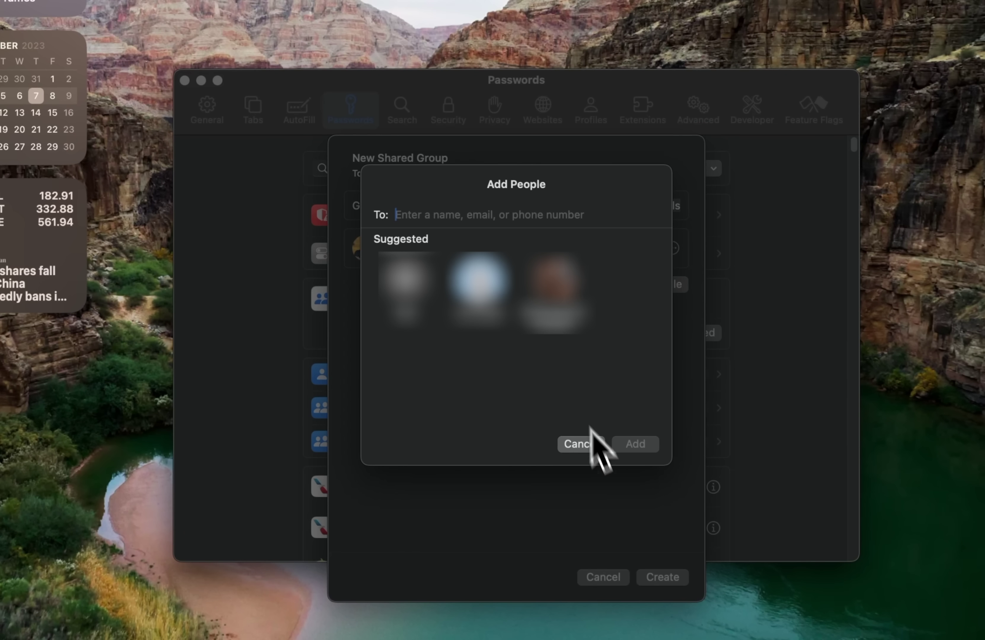
click(579, 443)
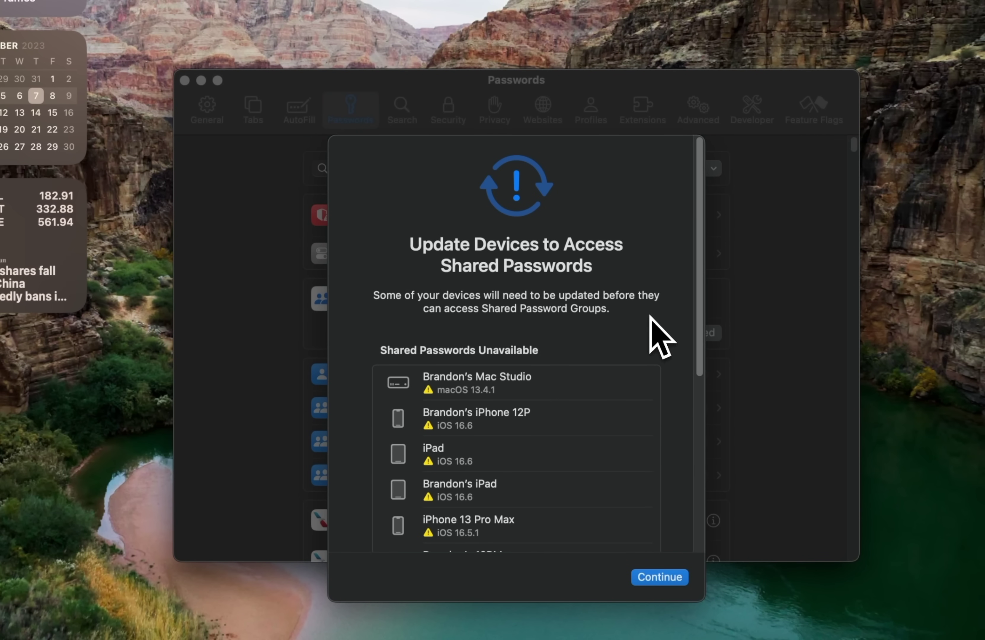
scroll(675, 343, down, 10)
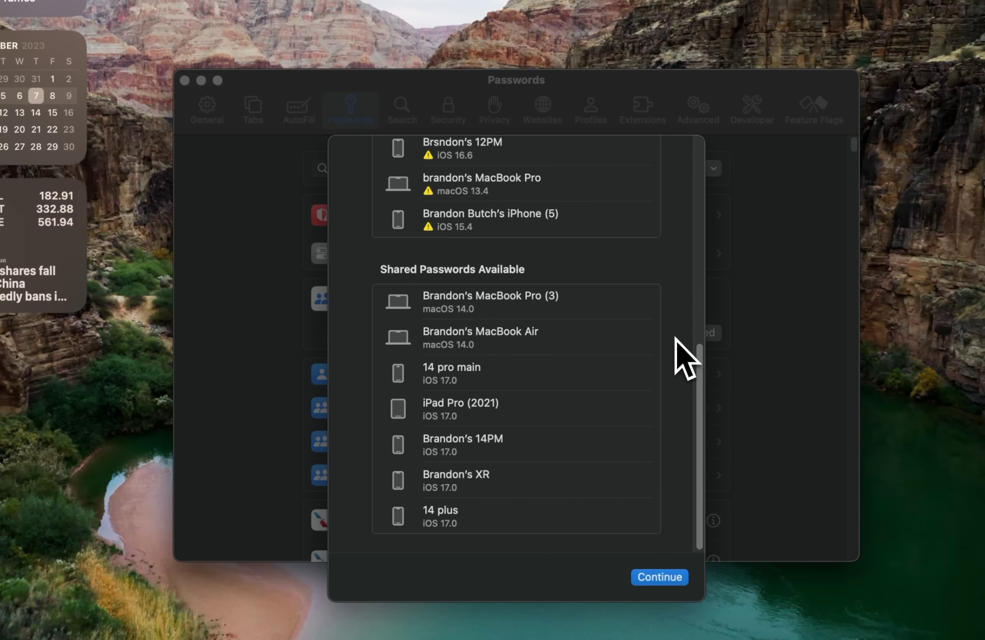
click(685, 577)
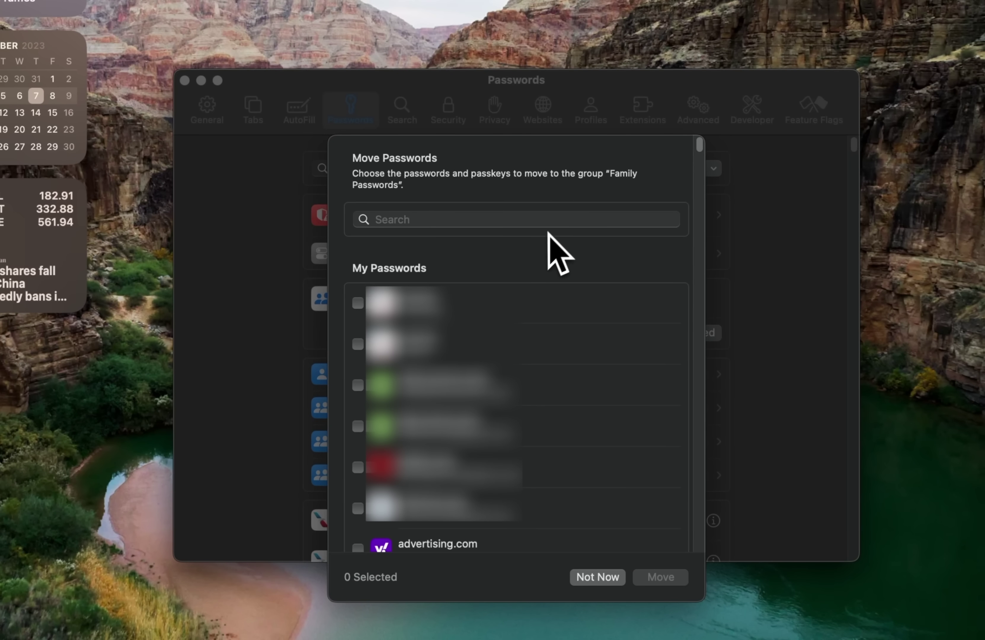
- Move one saved password into the Family Passwords group and look at the group's add options and the entry's details
click(359, 511)
click(657, 579)
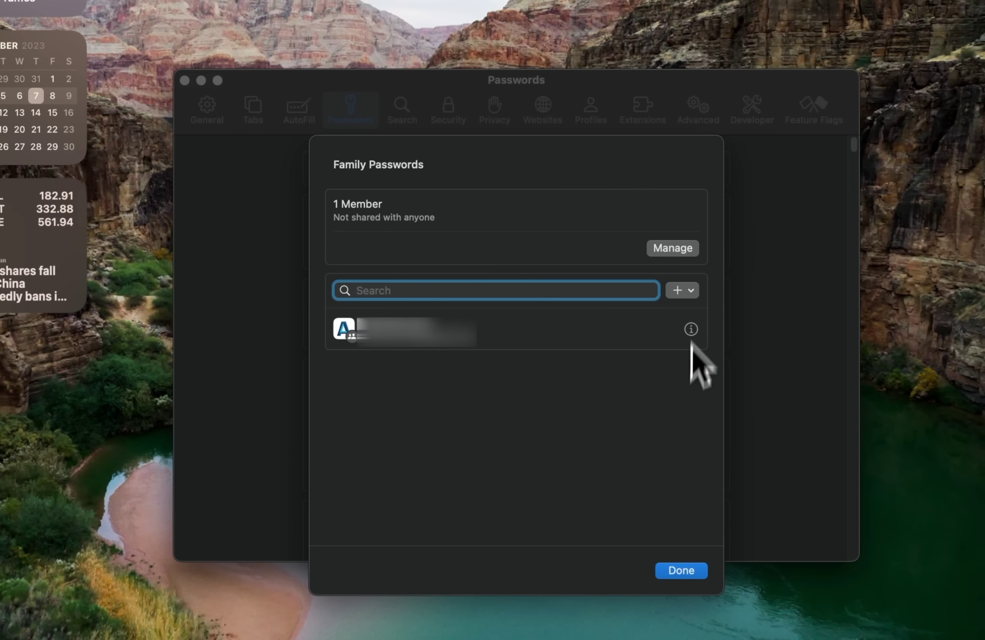
click(696, 289)
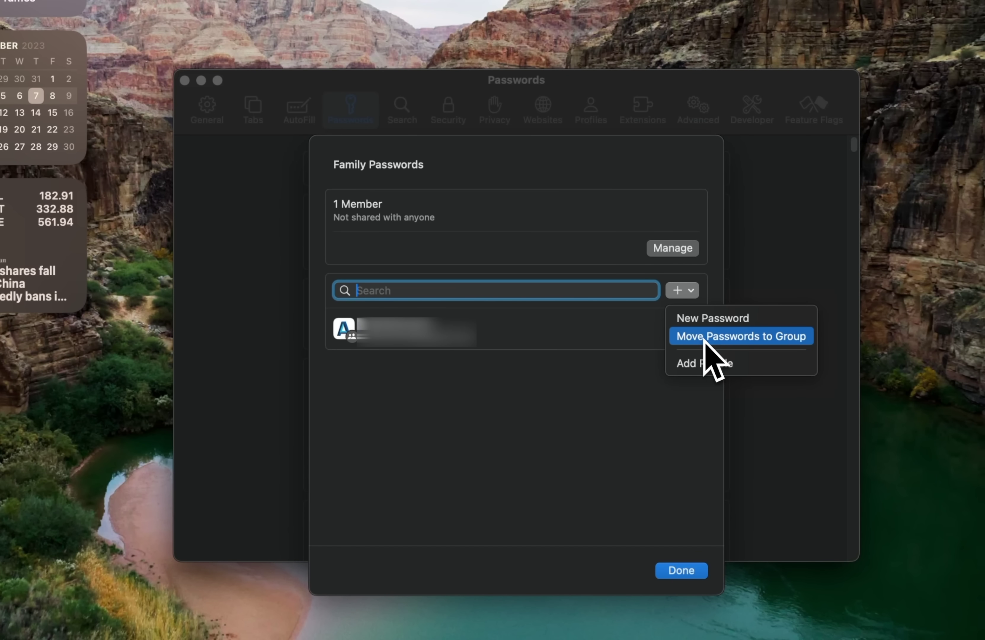
click(637, 392)
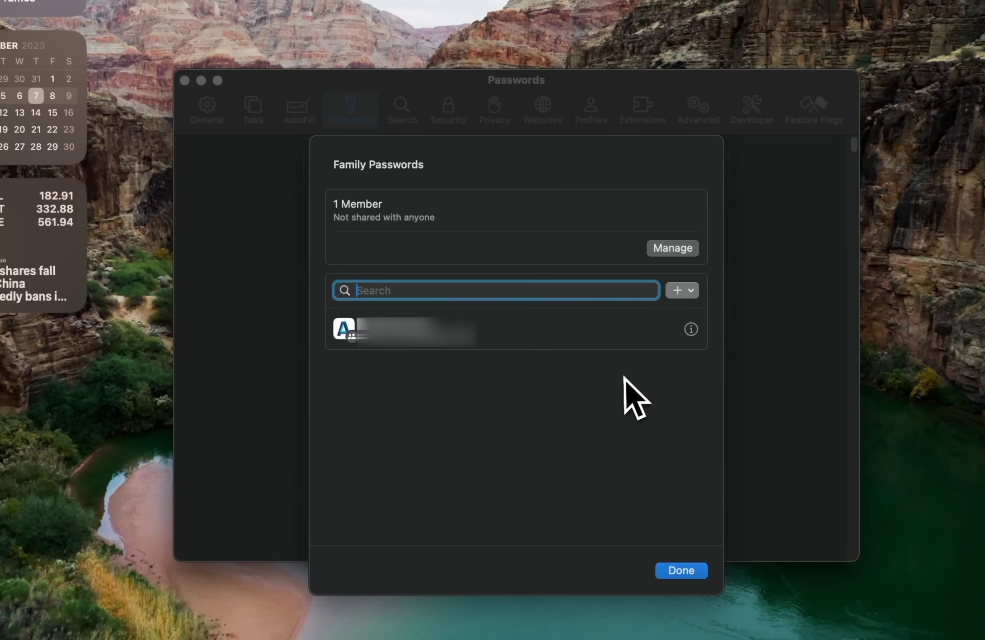
click(691, 329)
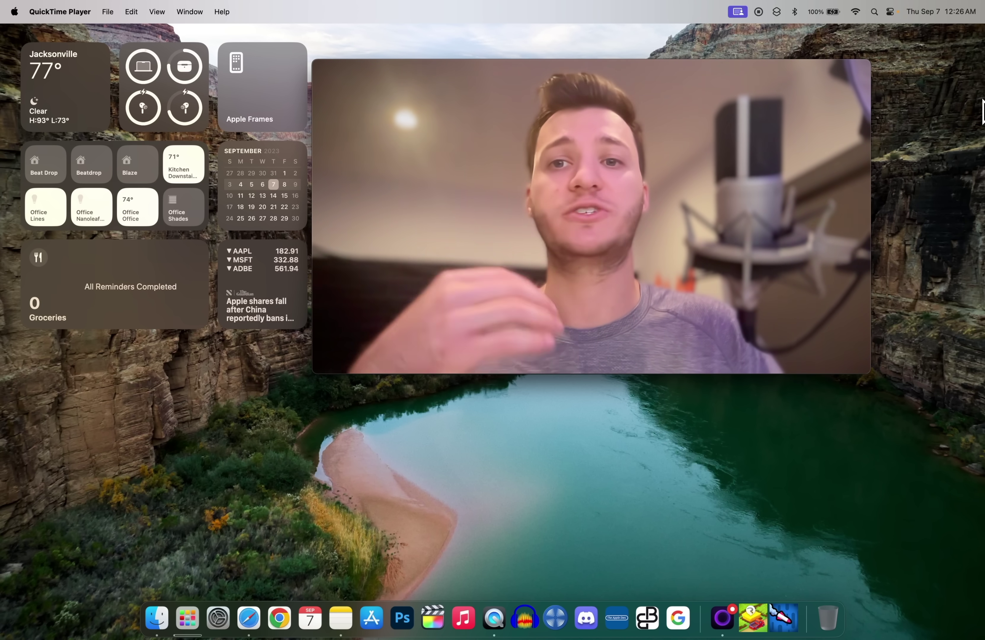
- Switch to QuickTime Player and adjust the Portrait and Studio Light intensity of the FaceTime HD Camera
click(741, 7)
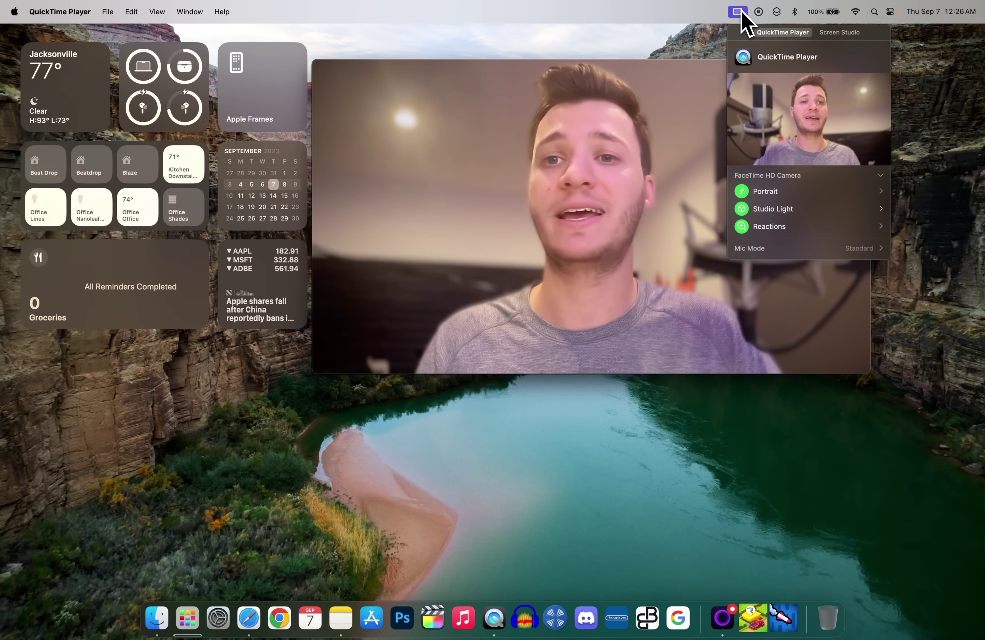
click(886, 197)
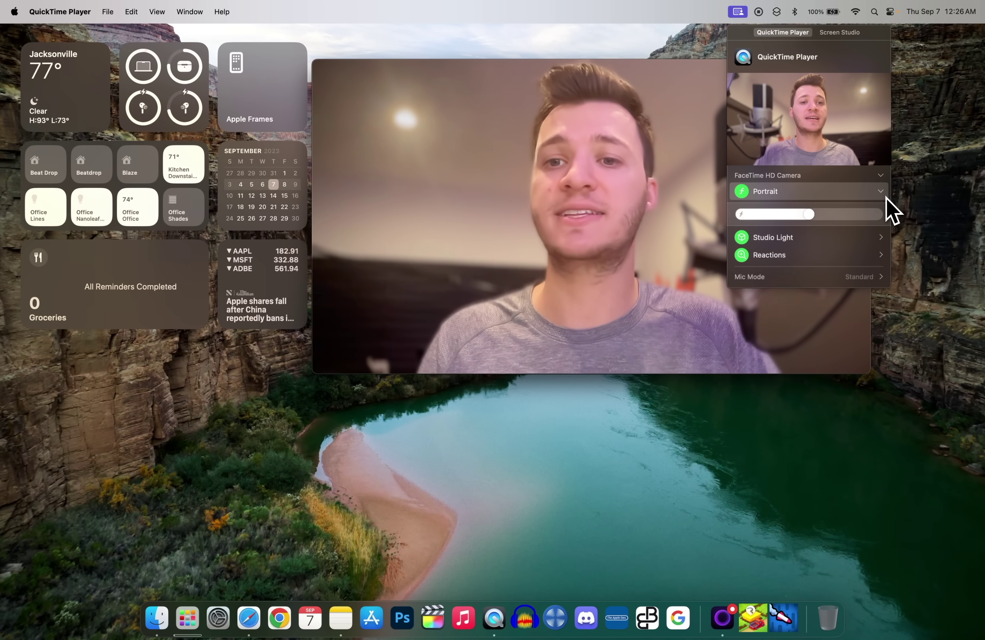
drag(881, 219, 777, 221)
click(831, 237)
mouse_move(834, 238)
mouse_down()
mouse_move(756, 234)
mouse_move(900, 244)
mouse_move(767, 238)
mouse_move(842, 244)
mouse_up()
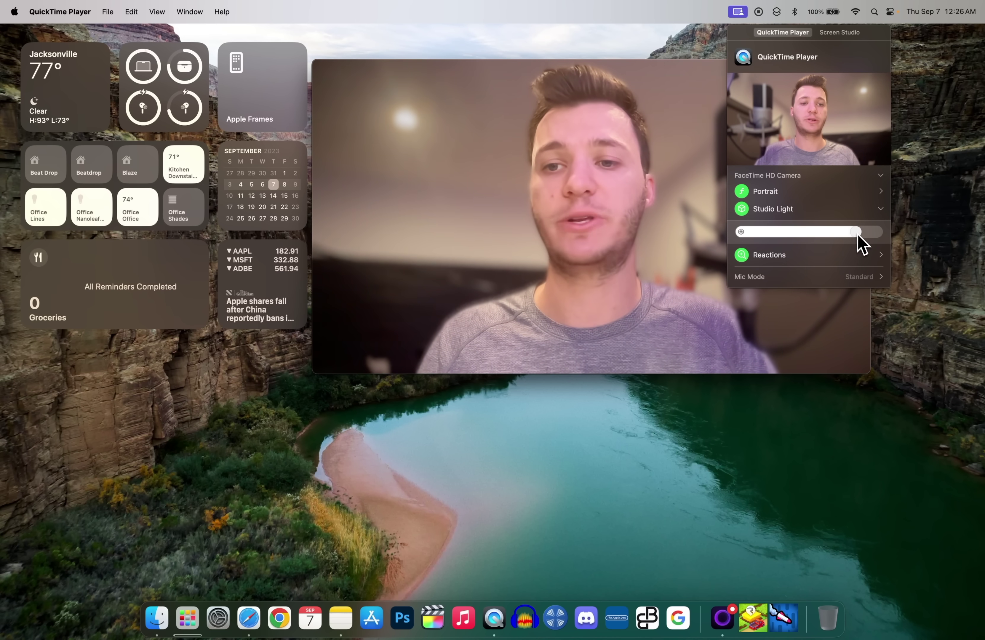
- Play the rain, confetti, laser and fireworks reactions on the camera video, and collapse the camera's effect options
click(882, 256)
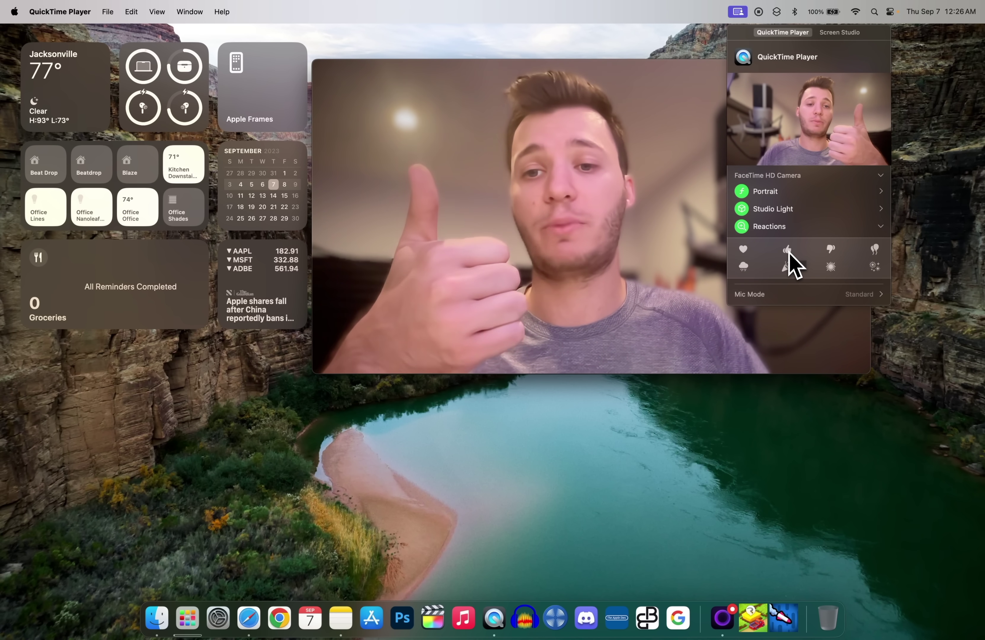
click(744, 266)
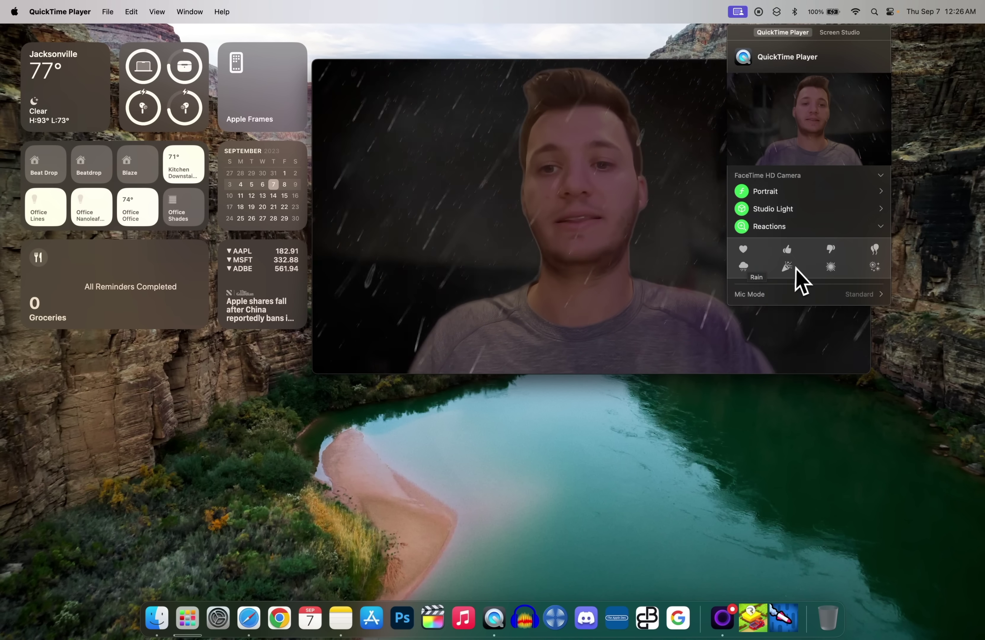
click(786, 268)
click(831, 268)
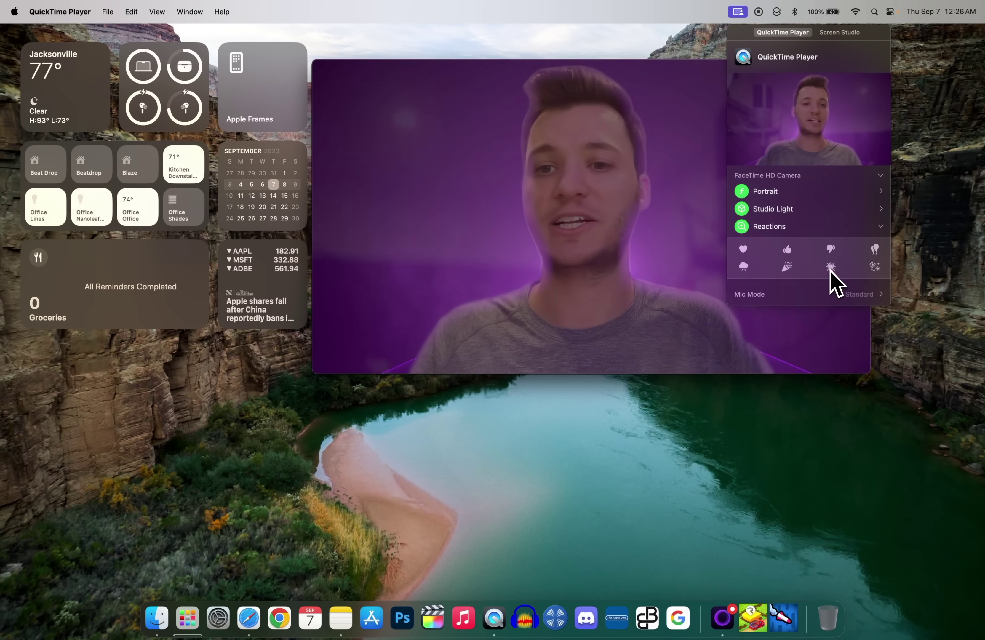
click(874, 265)
click(881, 226)
click(882, 248)
click(881, 186)
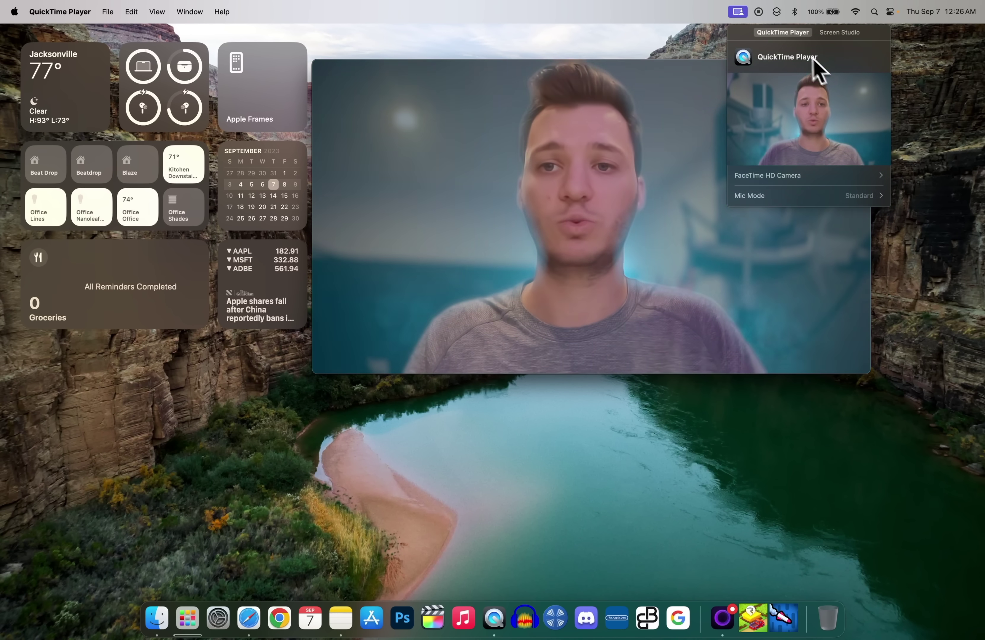
- Change the movie recording camera to 14 pro main Camera and choose the Main lens for Center Stage
click(655, 229)
click(605, 299)
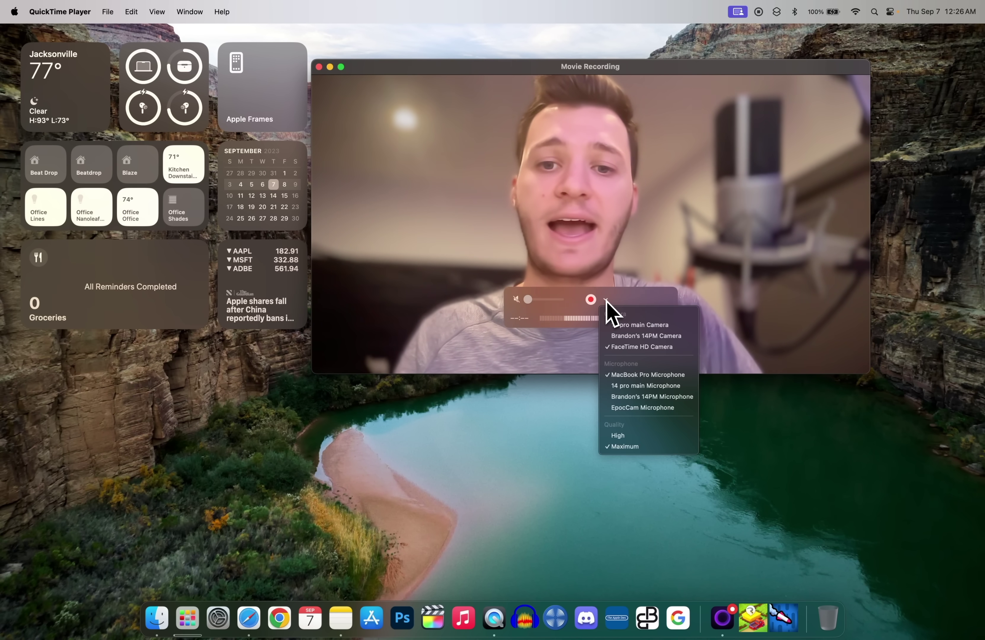
click(629, 329)
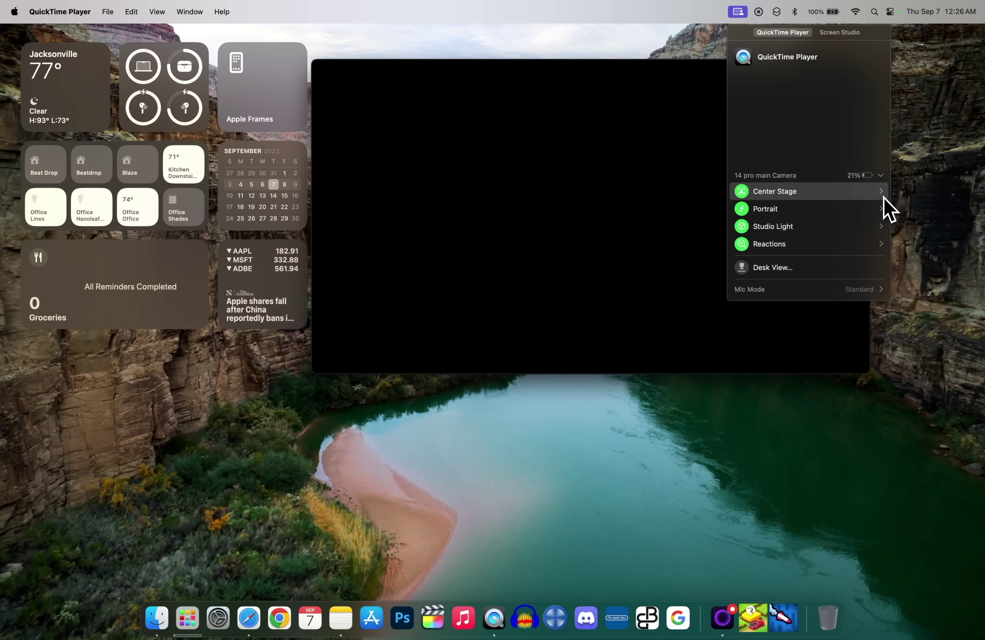
click(883, 195)
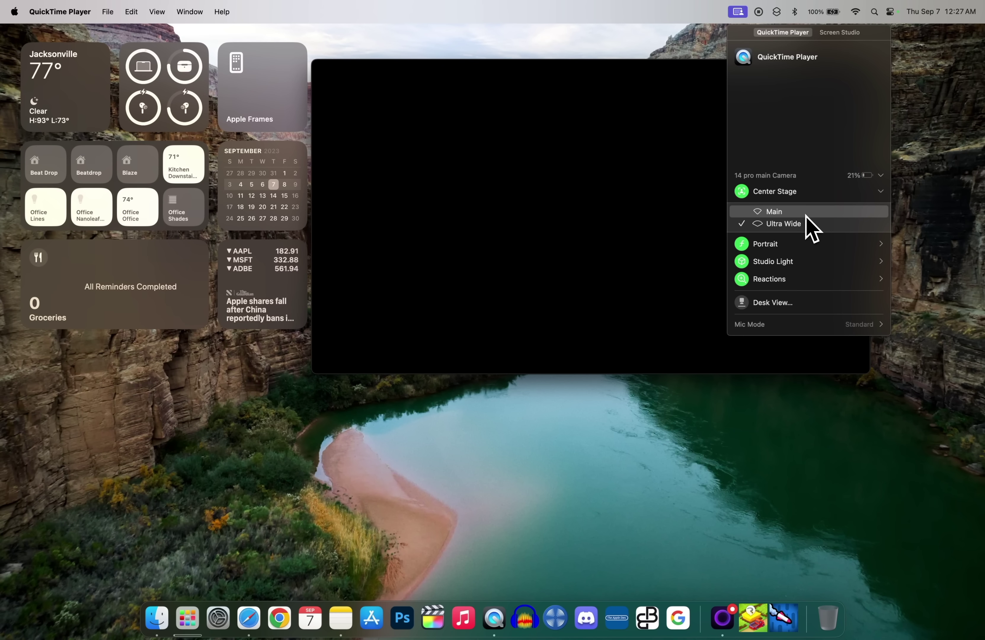
click(802, 223)
click(803, 212)
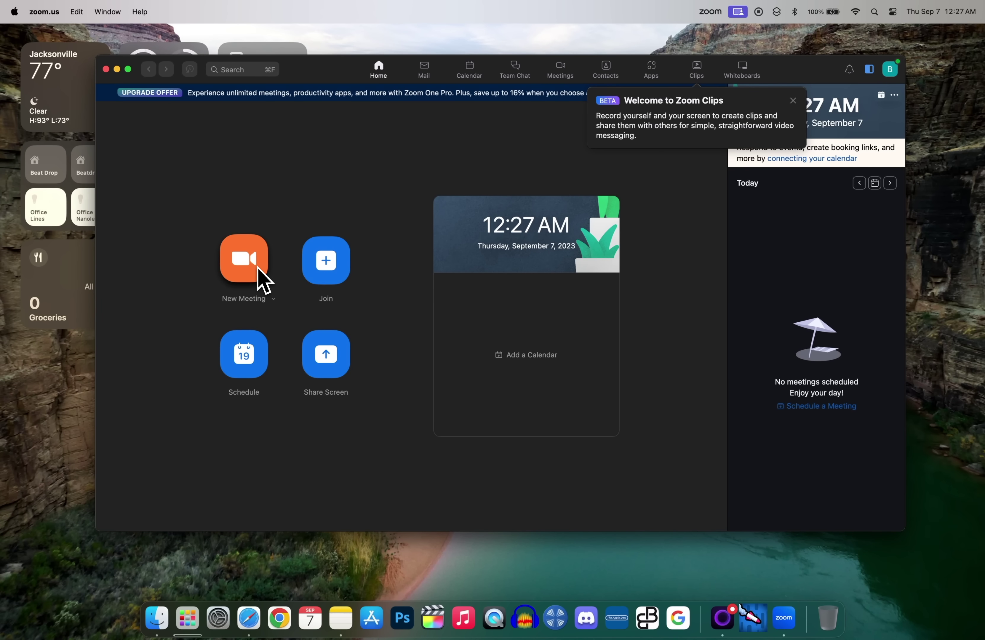
- Switch to Zoom, start a new meeting, dismiss the audio joining prompt and reposition the meeting window
click(258, 267)
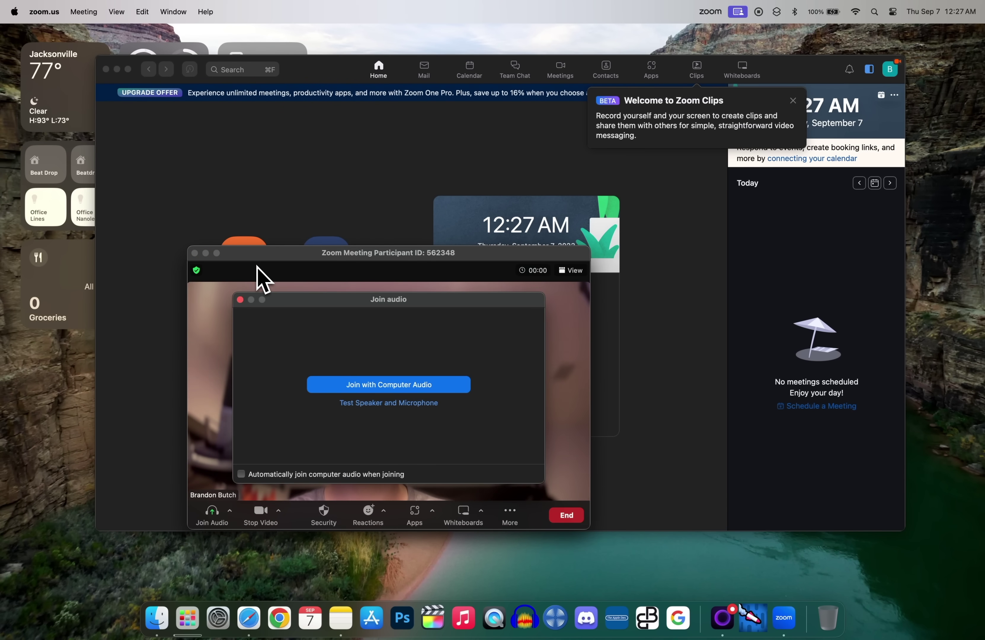
click(240, 299)
drag(305, 266, 292, 266)
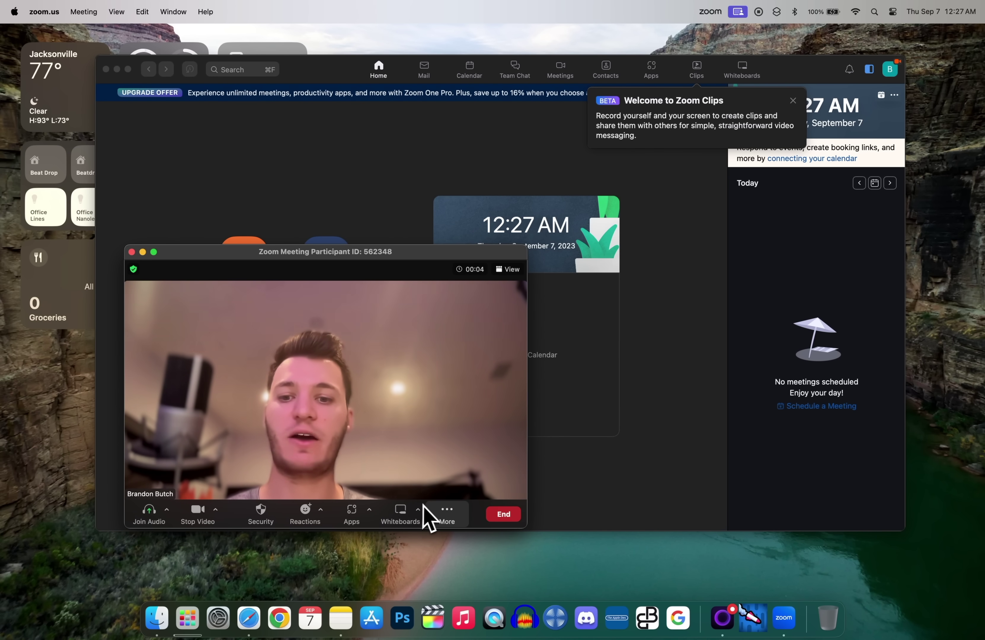
- Share the Desktop 1 screen in the Zoom meeting
click(446, 515)
click(472, 457)
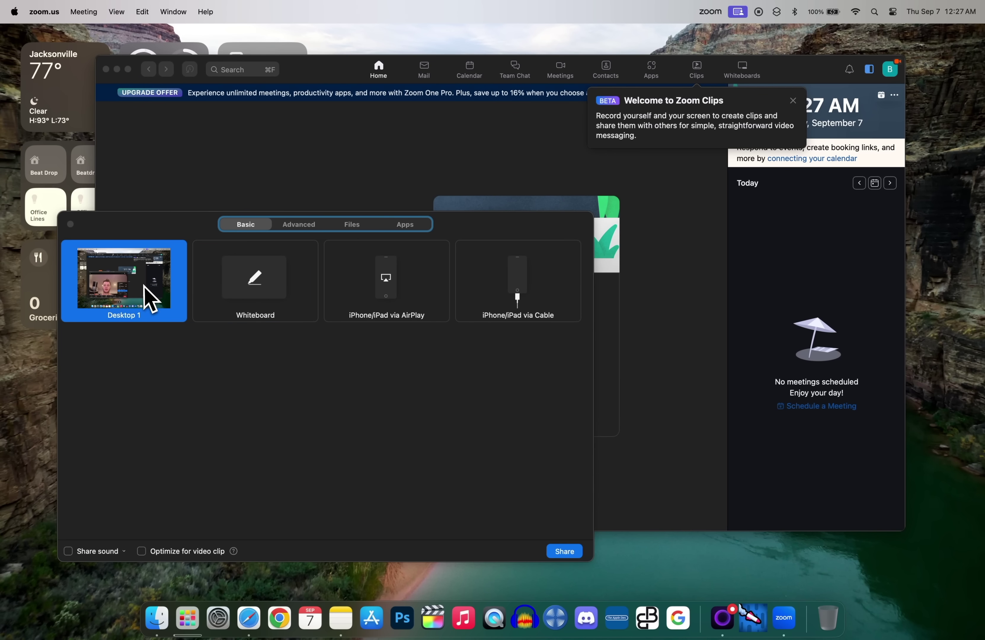
click(565, 551)
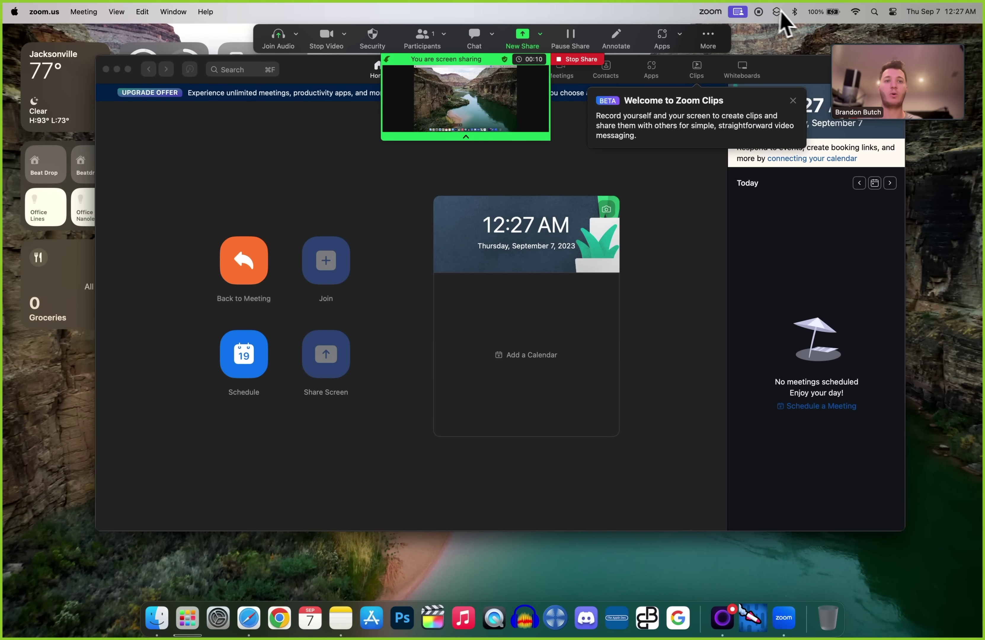
- Switch the Presenter Overlay for the shared screen to Small, Large, Small again, Off and back to Small
click(743, 12)
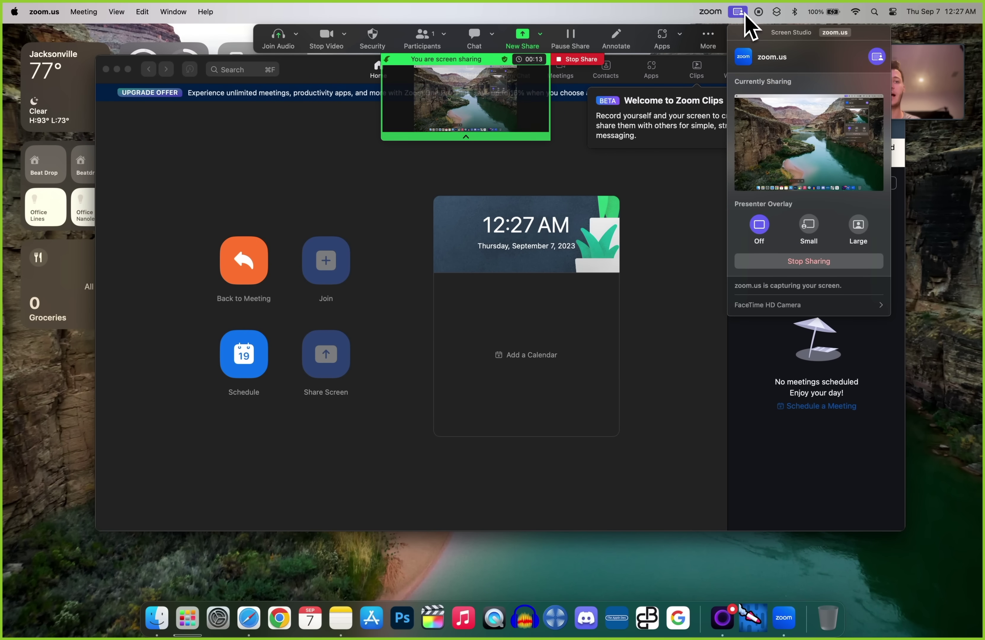
click(809, 225)
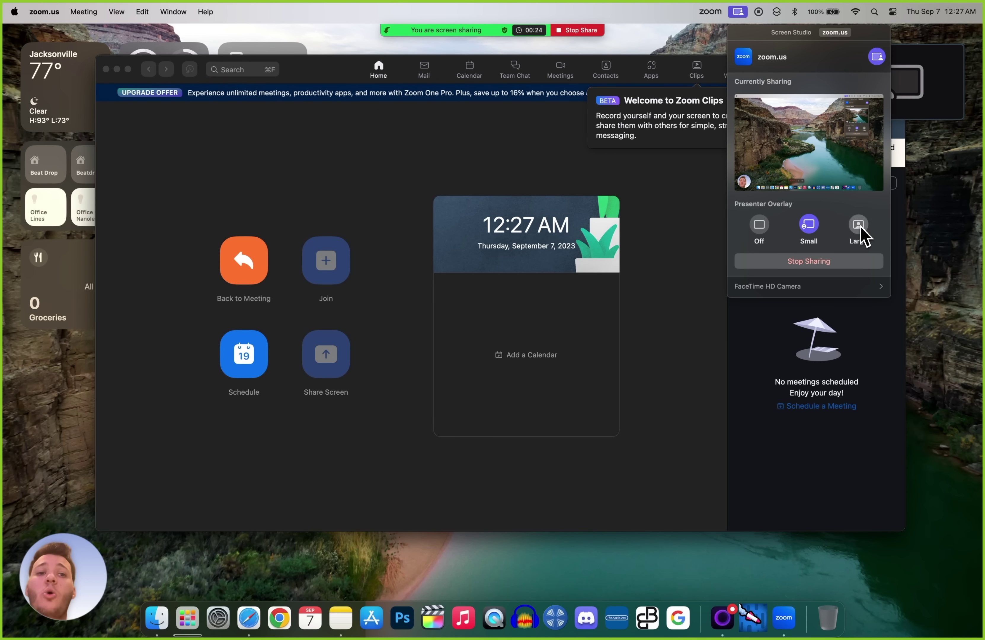
click(859, 227)
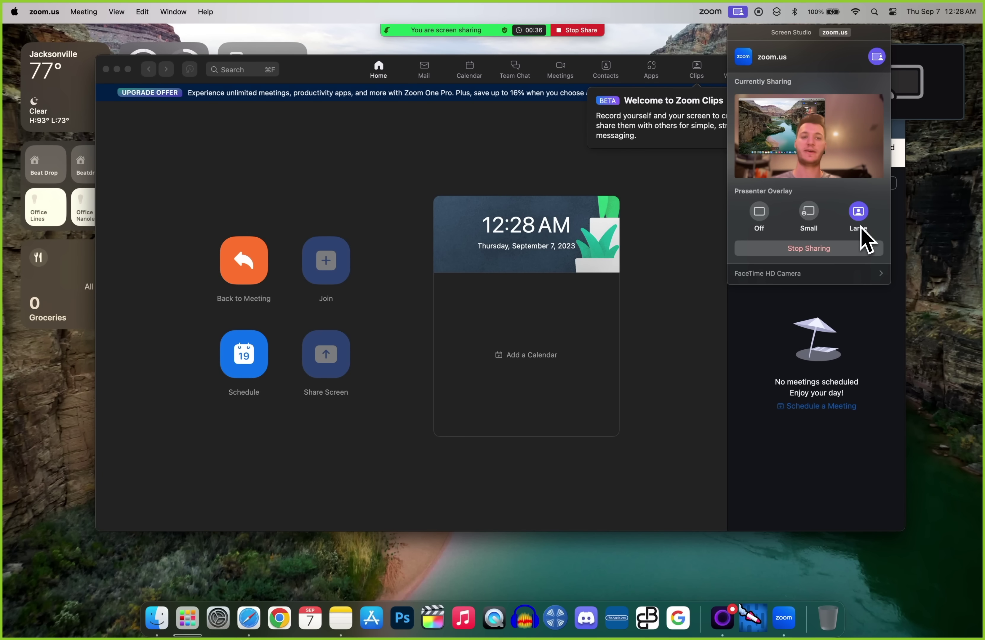
click(809, 212)
click(760, 224)
click(809, 224)
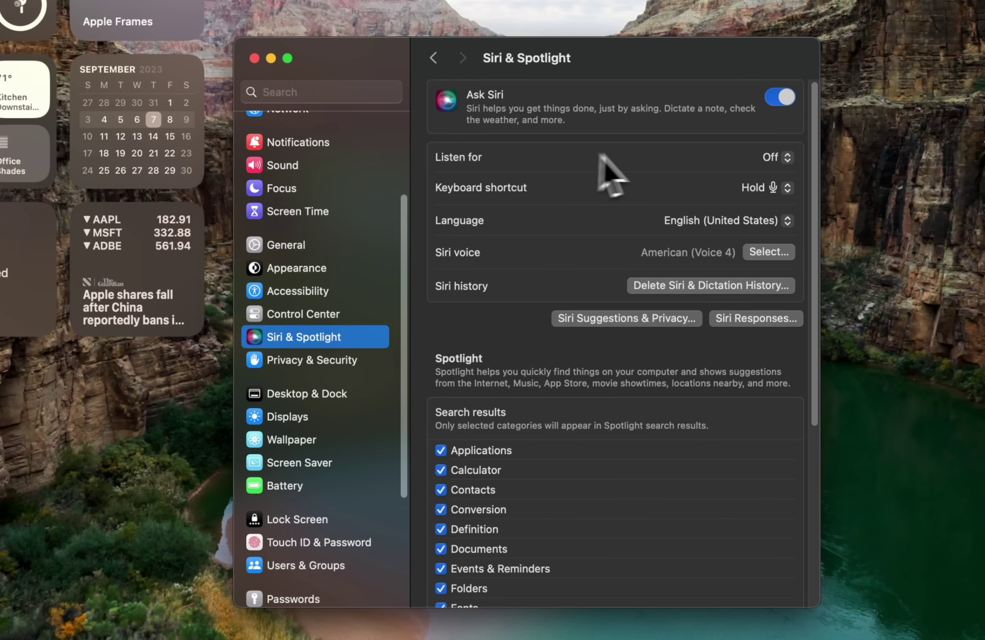
- In System Settings, try setting Siri to listen for “Siri” or “Hey Siri”, cancel the voice setup and close the window
click(760, 161)
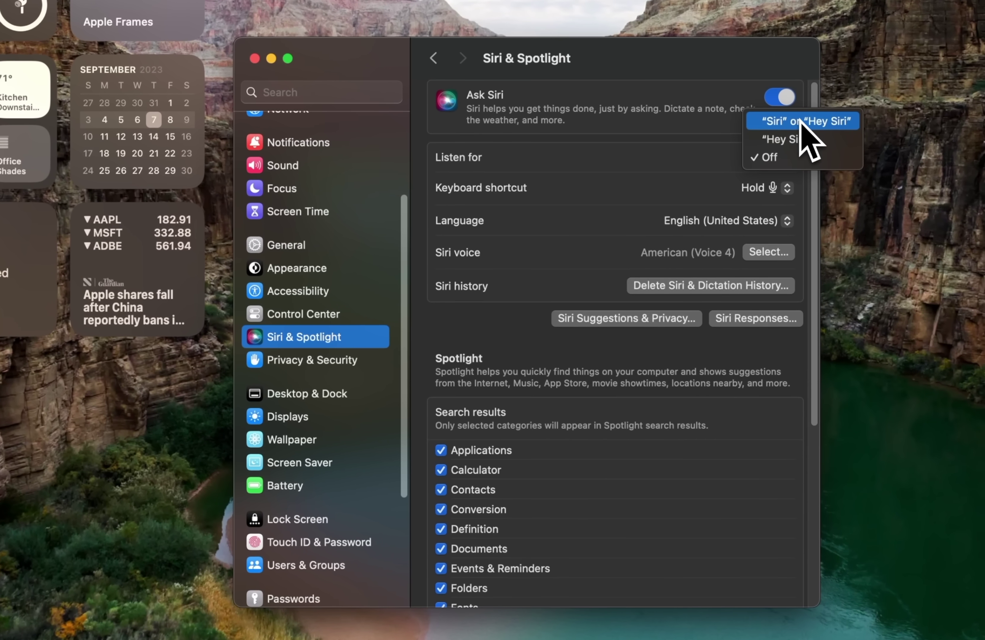
click(800, 123)
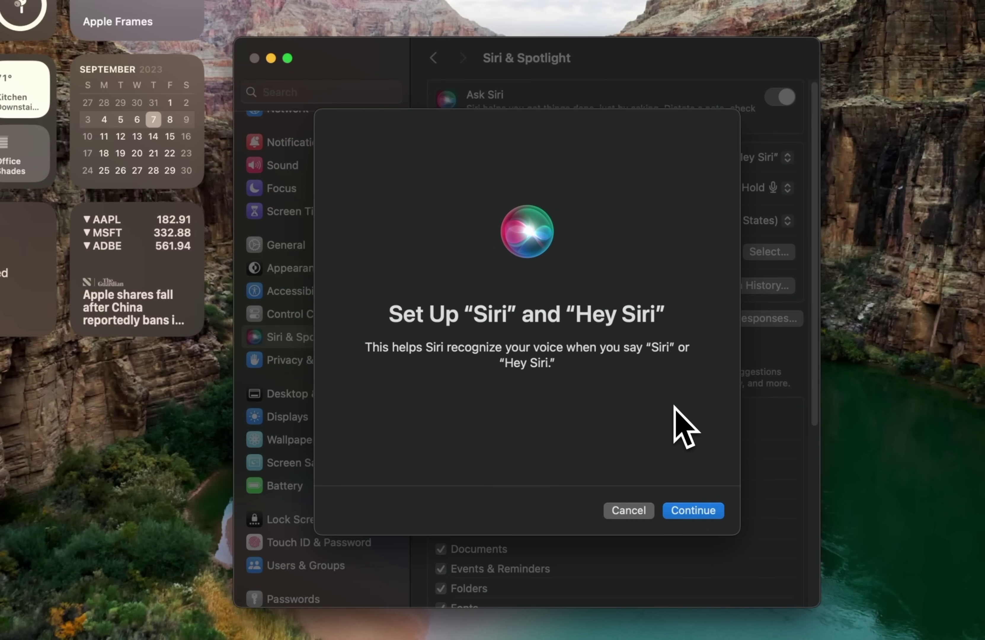
click(650, 512)
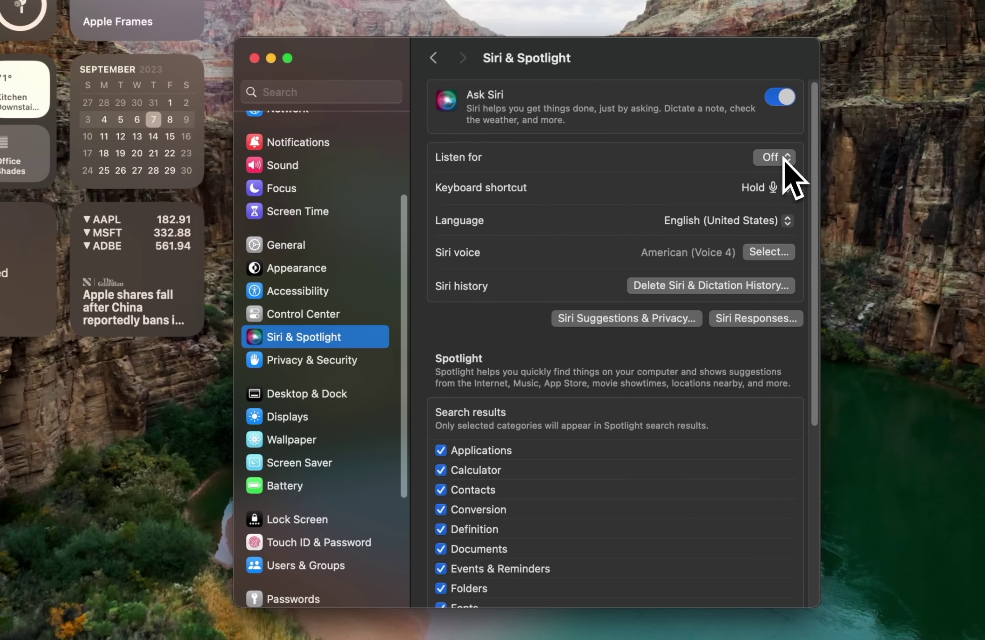
click(255, 58)
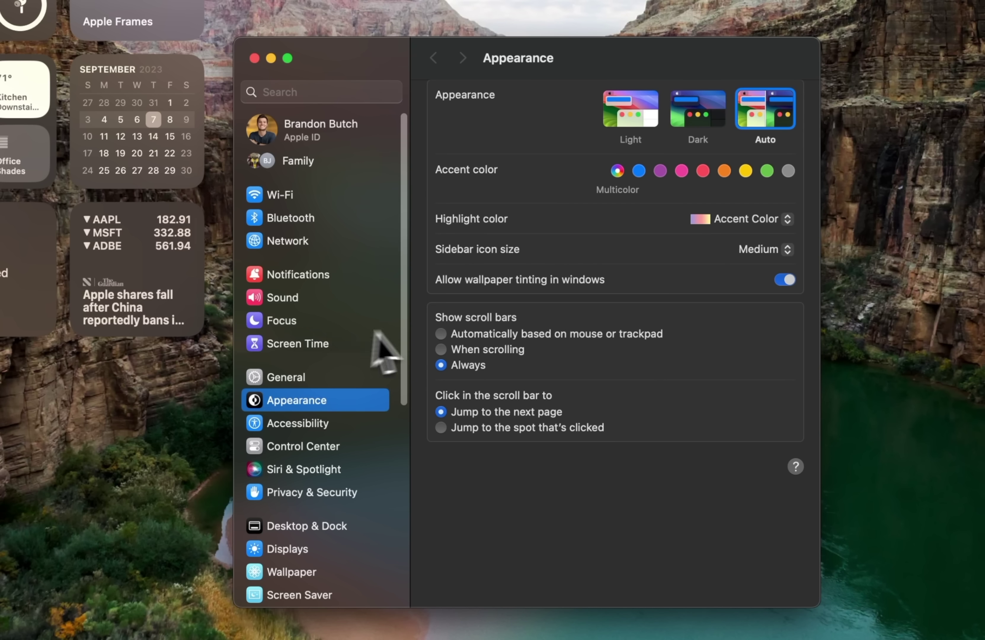
- Open the Keyboard settings and view the Dictation options
scroll(302, 374, down, 8)
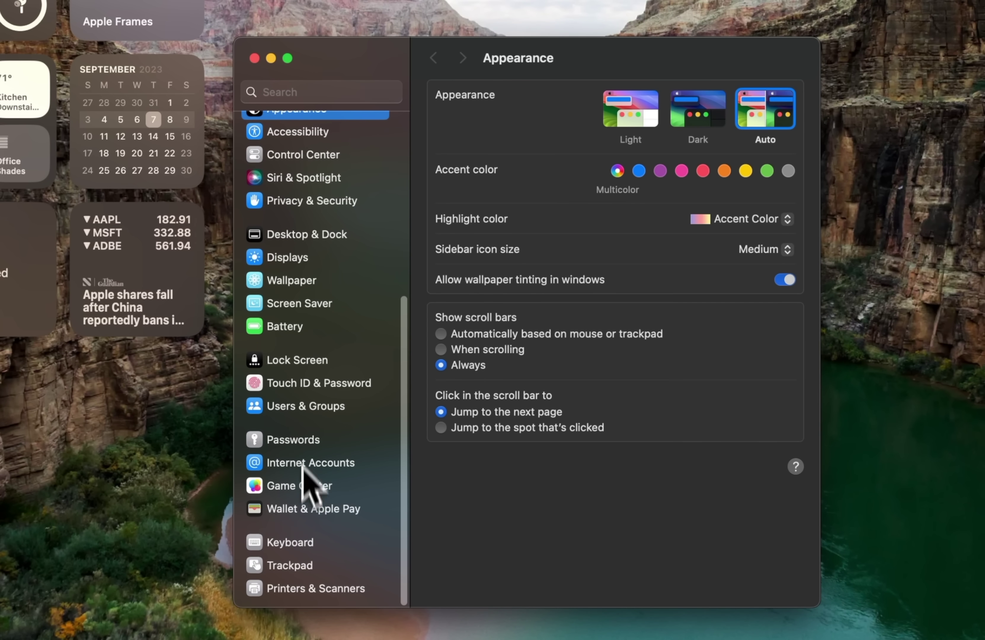
click(297, 540)
scroll(573, 317, down, 5)
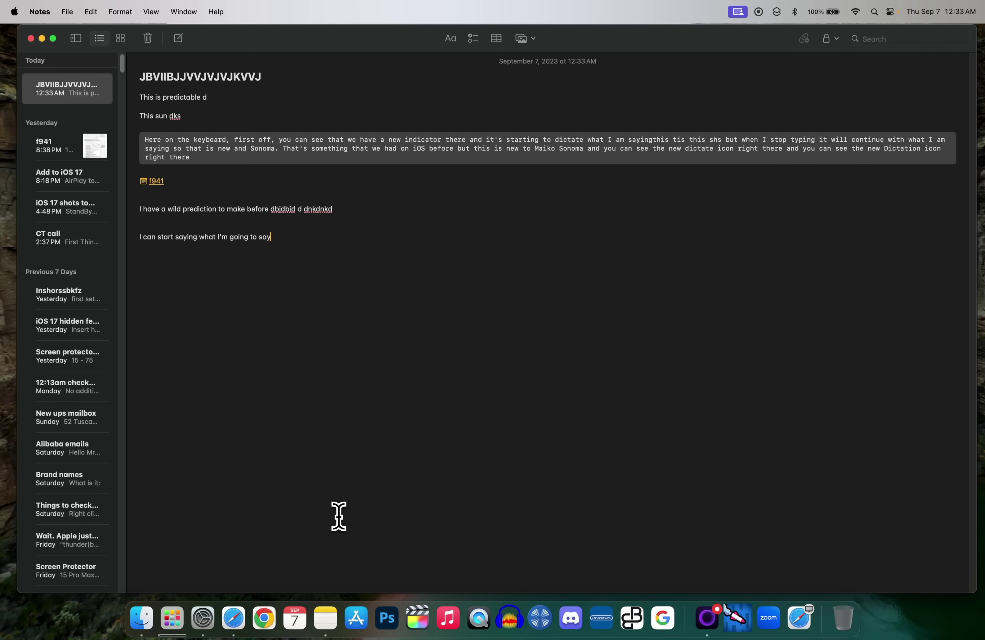
- In Notes, enter filler letters such as "ididsdh" after the dictated words "I can start saying what I'm going to say"
text(ididsdh)
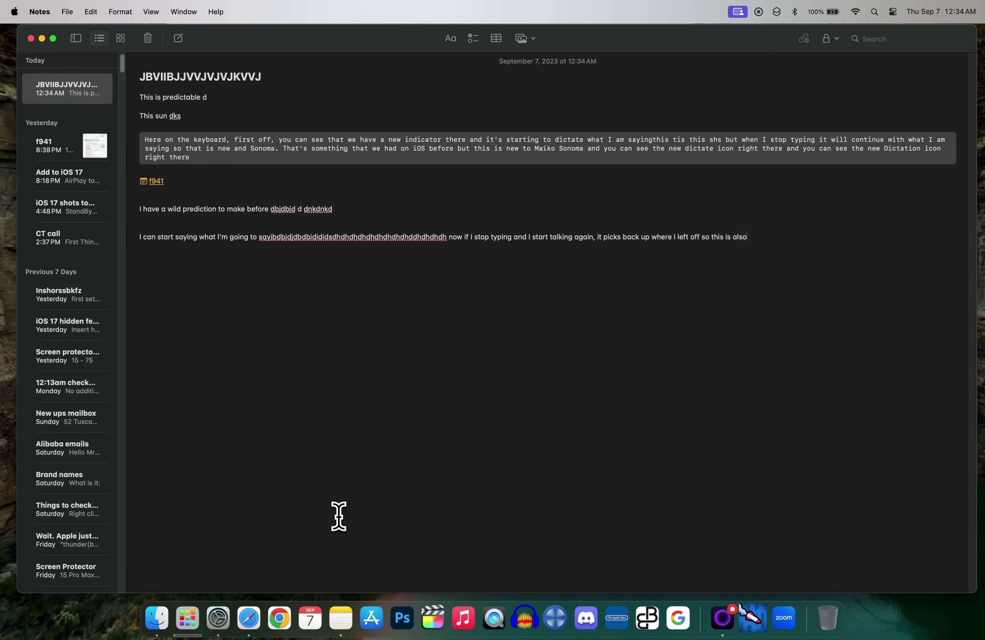
- Switch to System Settings and review the available shortcut options for starting Dictation
click(218, 618)
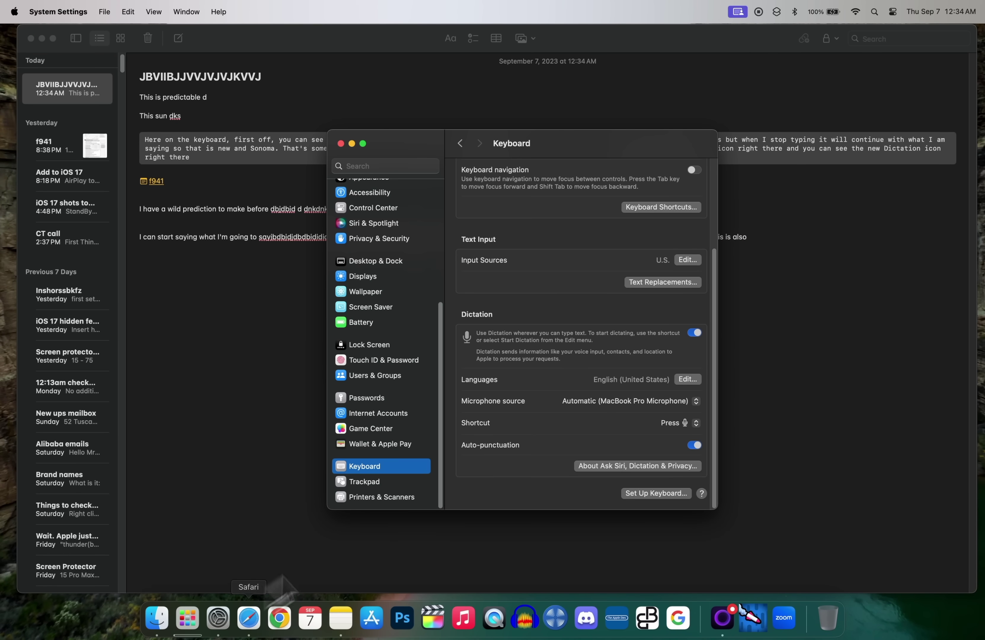
click(699, 424)
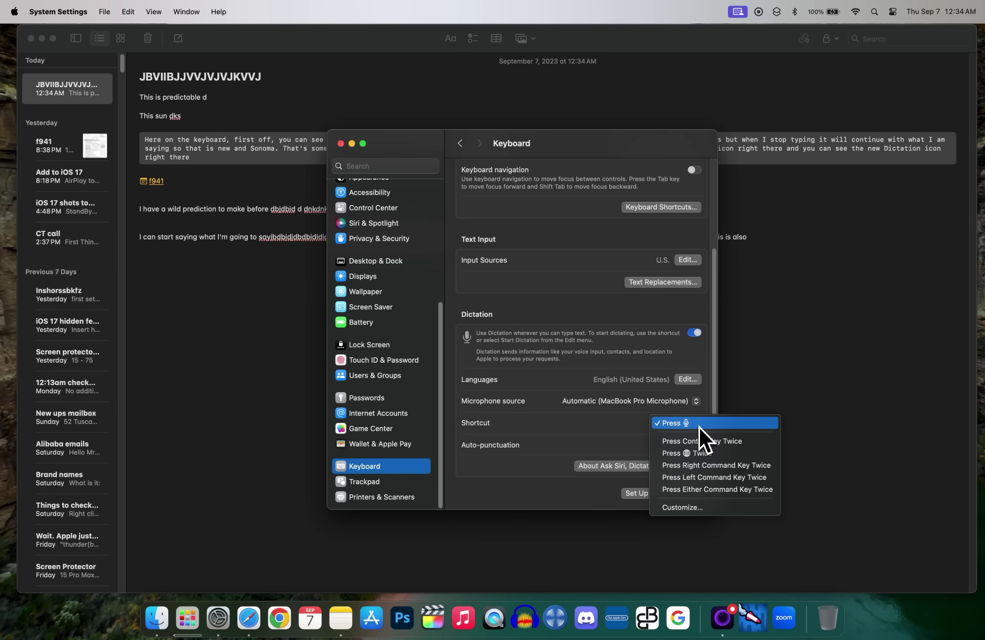
click(707, 505)
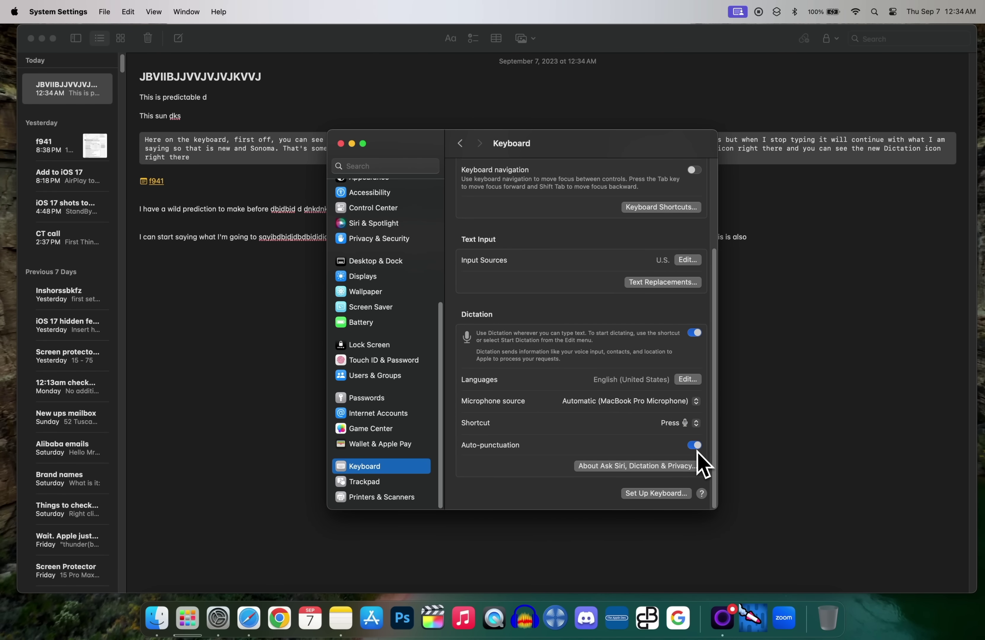